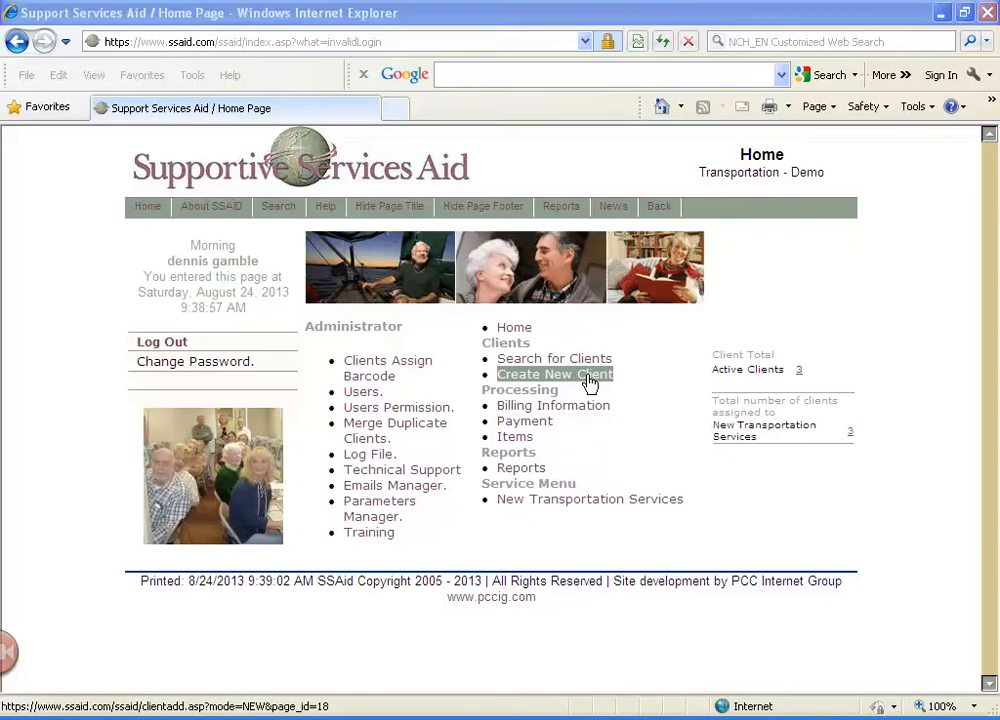
Start a new client record and enter the client's last name and first name
left_click(306, 378)
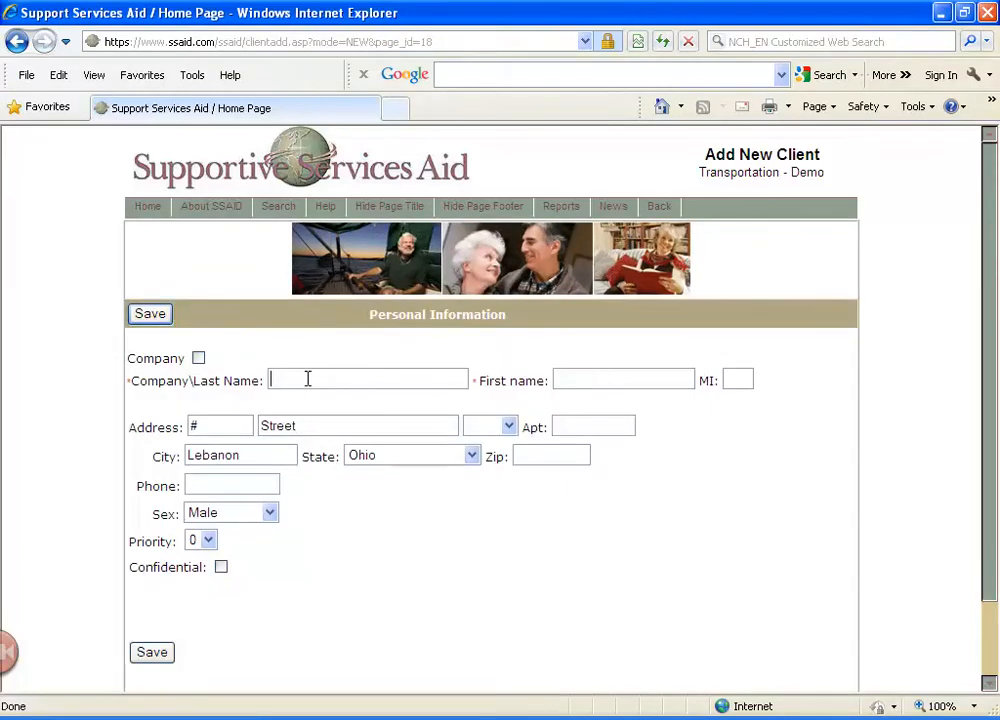
key("Tab")
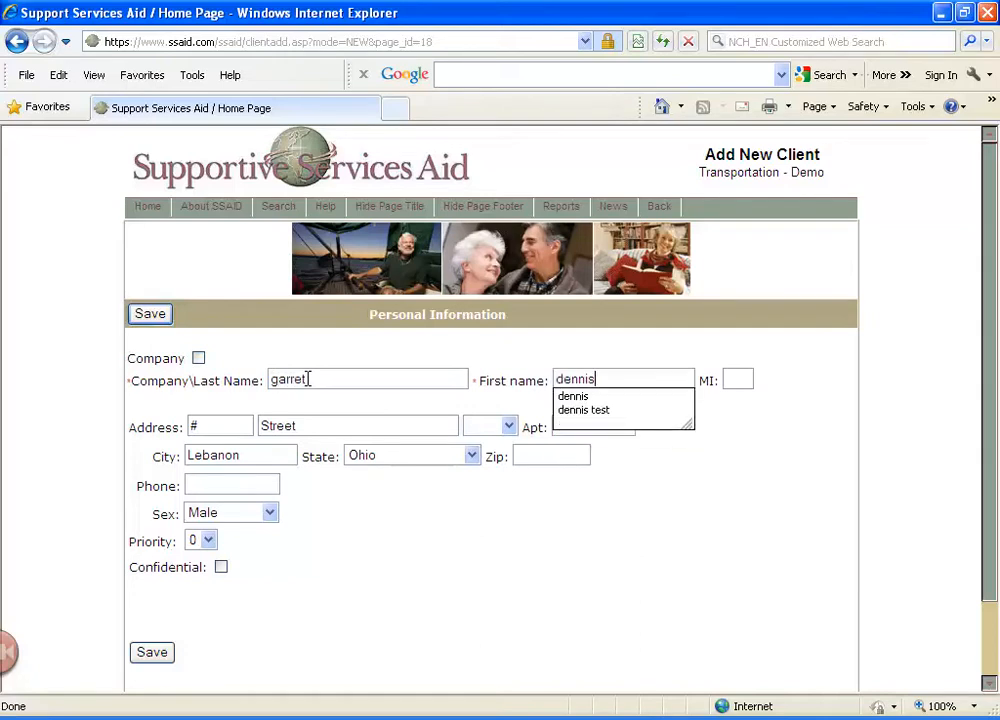
Enter the client's house number and street name, with Blvd. as the street type
key("Tab")
key("Tab")
type("100")
key("Tab")
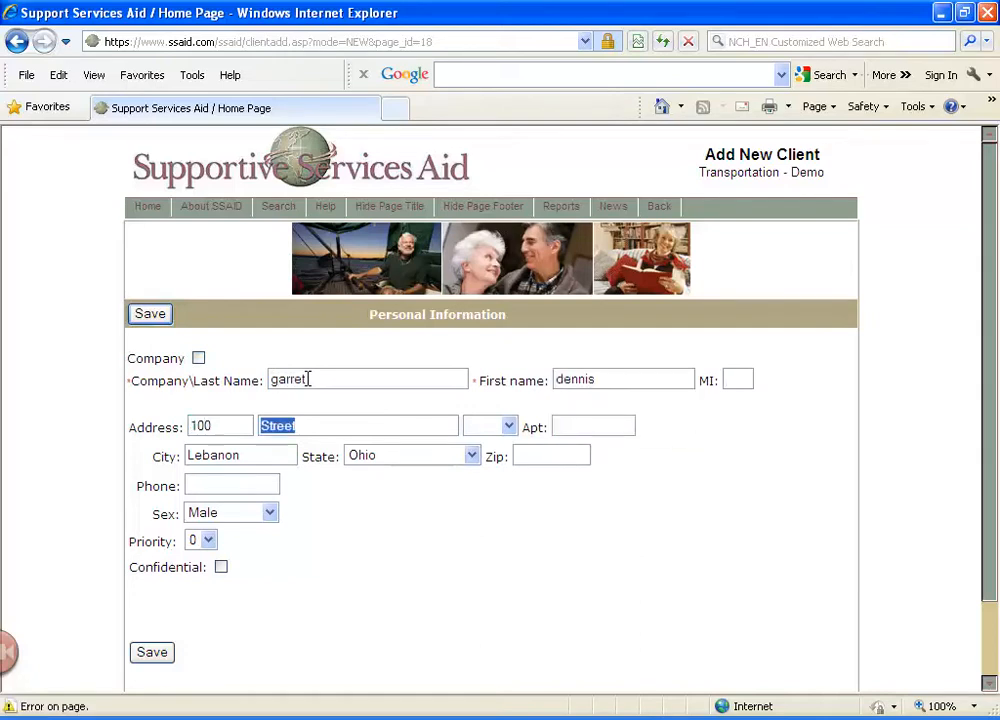
key("shift+Tab")
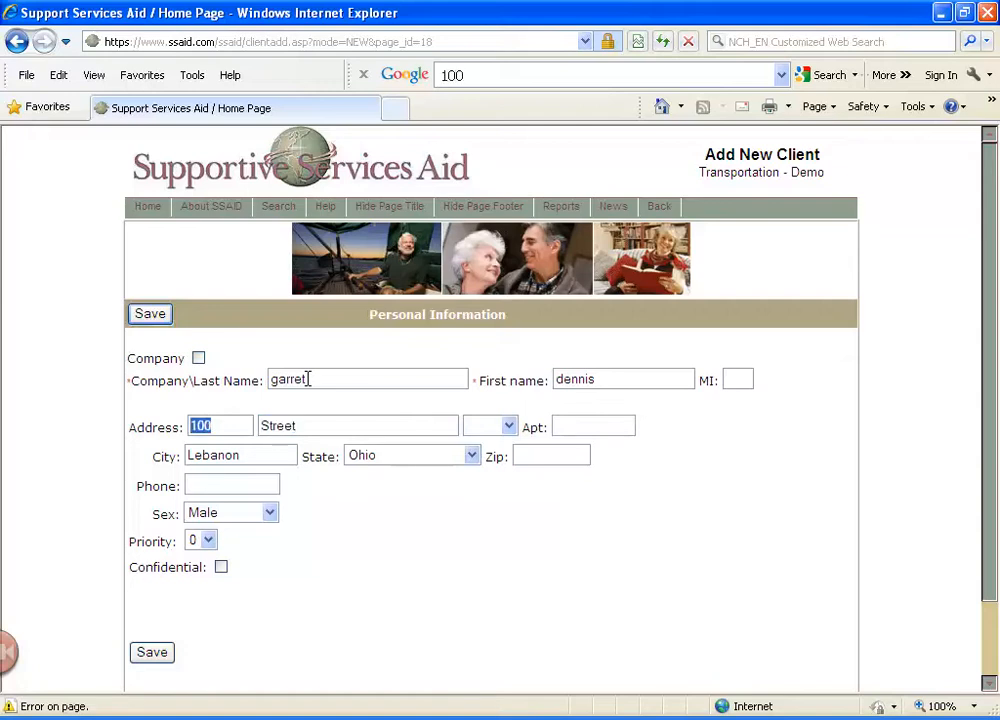
key("Tab")
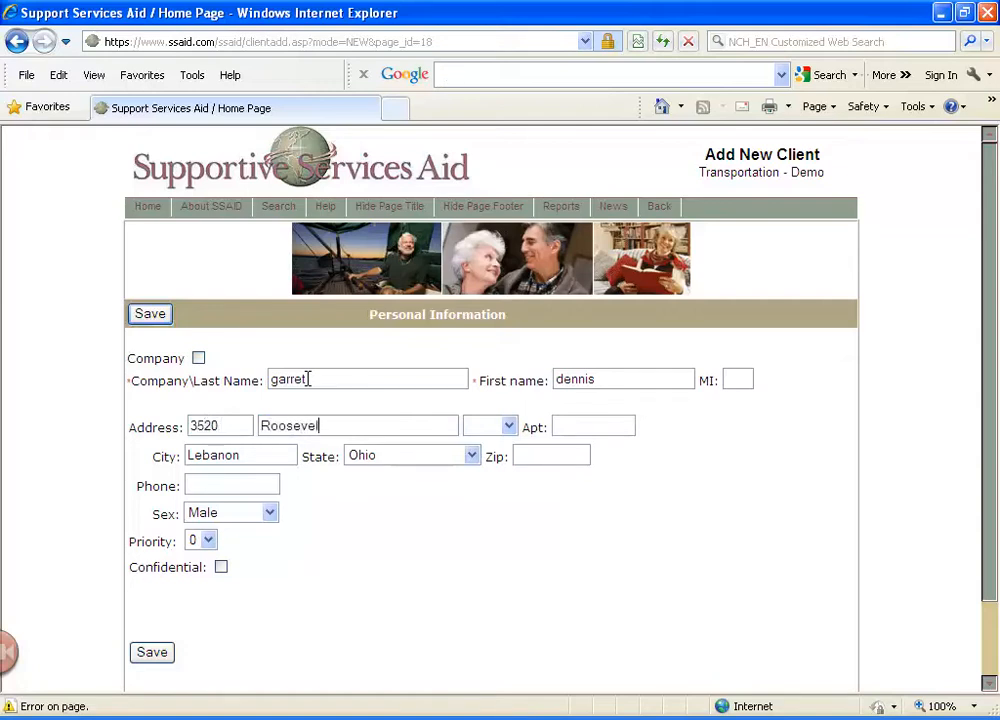
key("Tab")
key("b")
key("Tab")
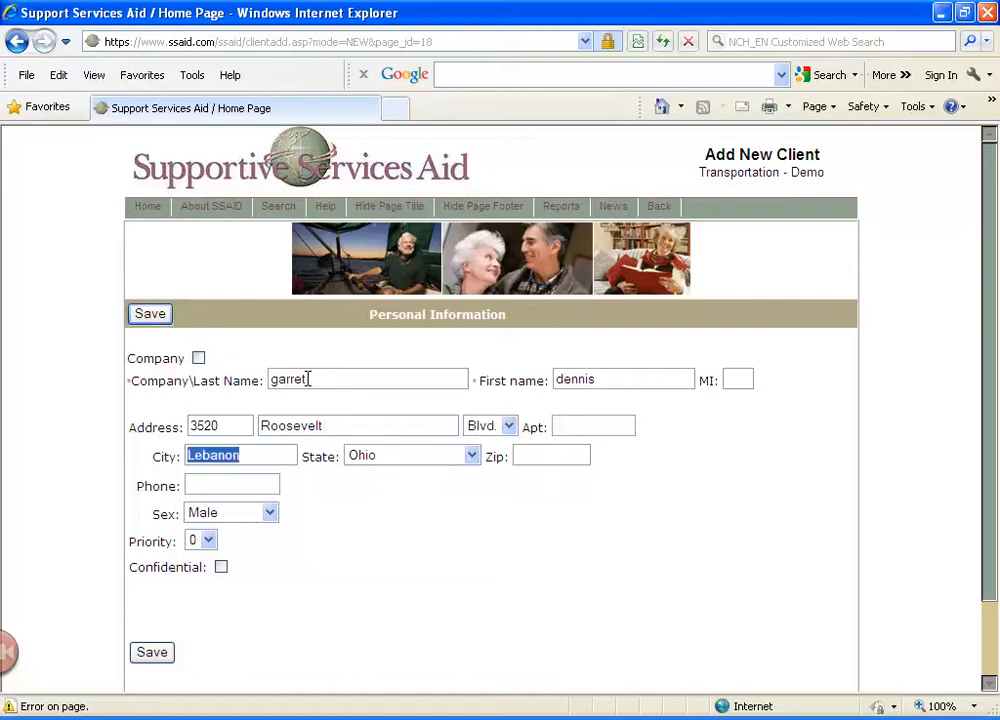
Enter the client's city, ZIP code and phone number, and save the new client record
key("Tab")
key("Tab")
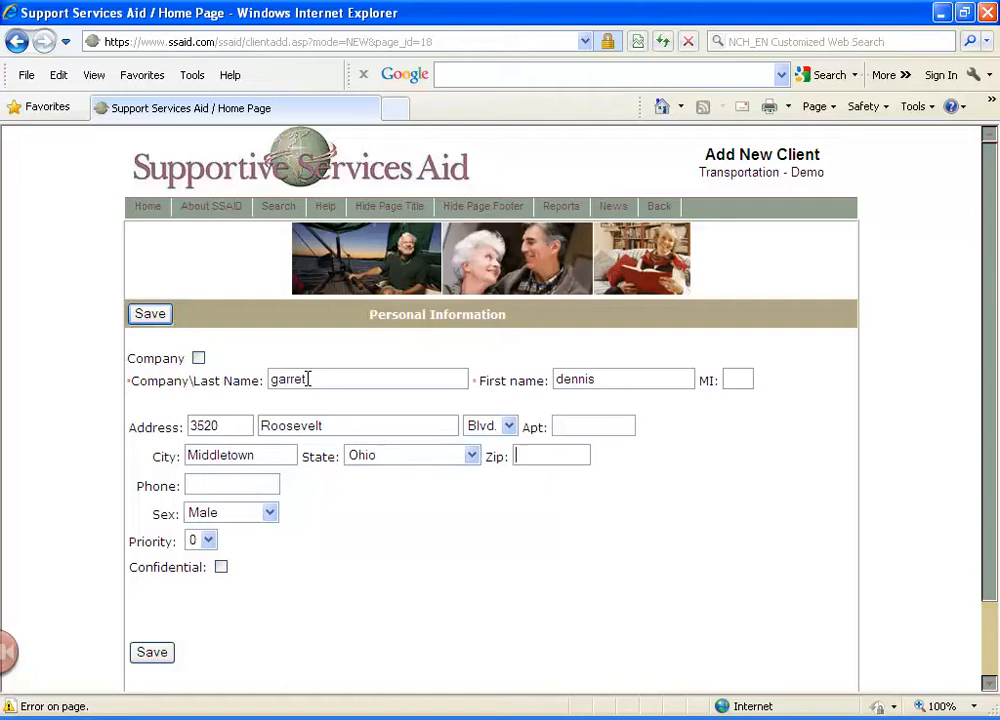
key("Tab")
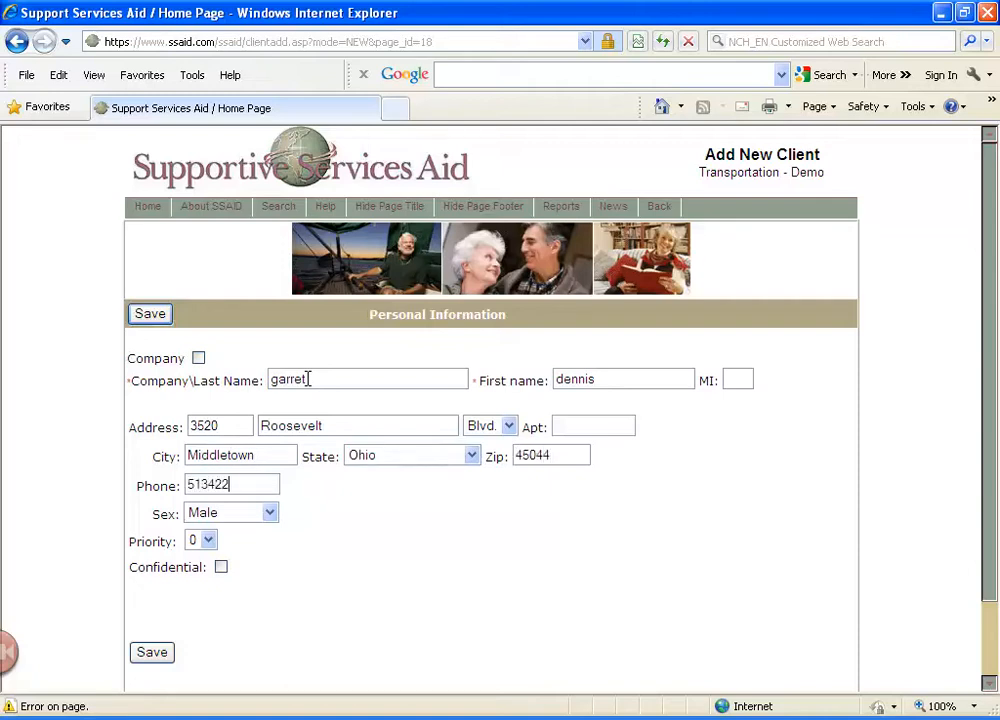
left_click(150, 655)
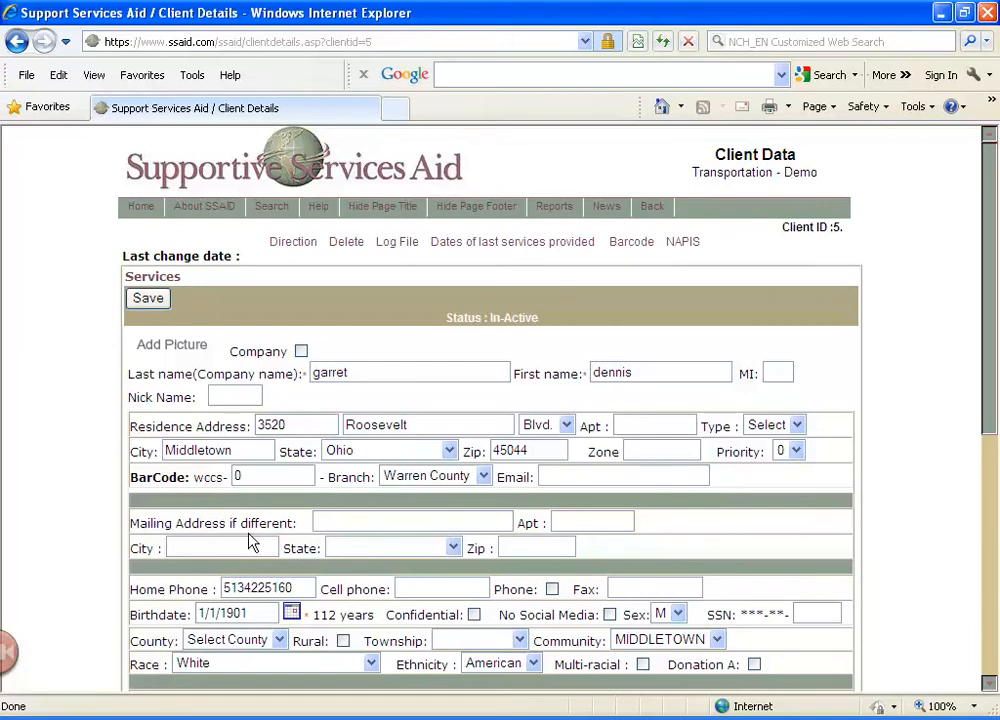
Replace the default birthdate in the client details with the client's date of birth
left_click(255, 611)
key("BackSpace")
key("BackSpace")
key("BackSpace")
key("BackSpace")
key("BackSpace")
key("BackSpace")
key("BackSpace")
key("BackSpace")
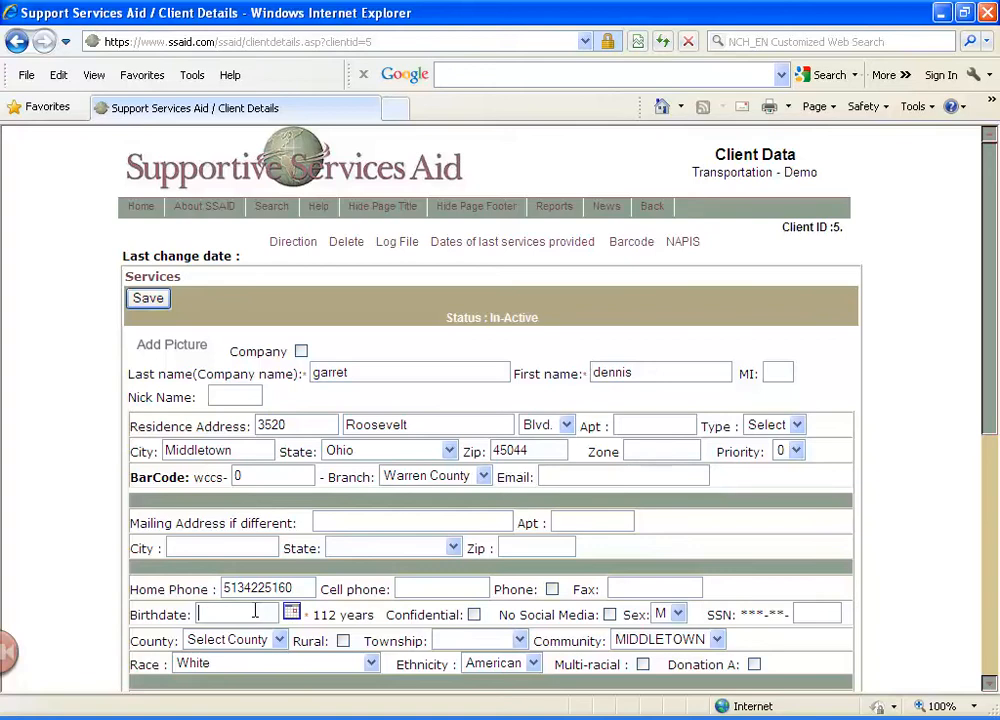
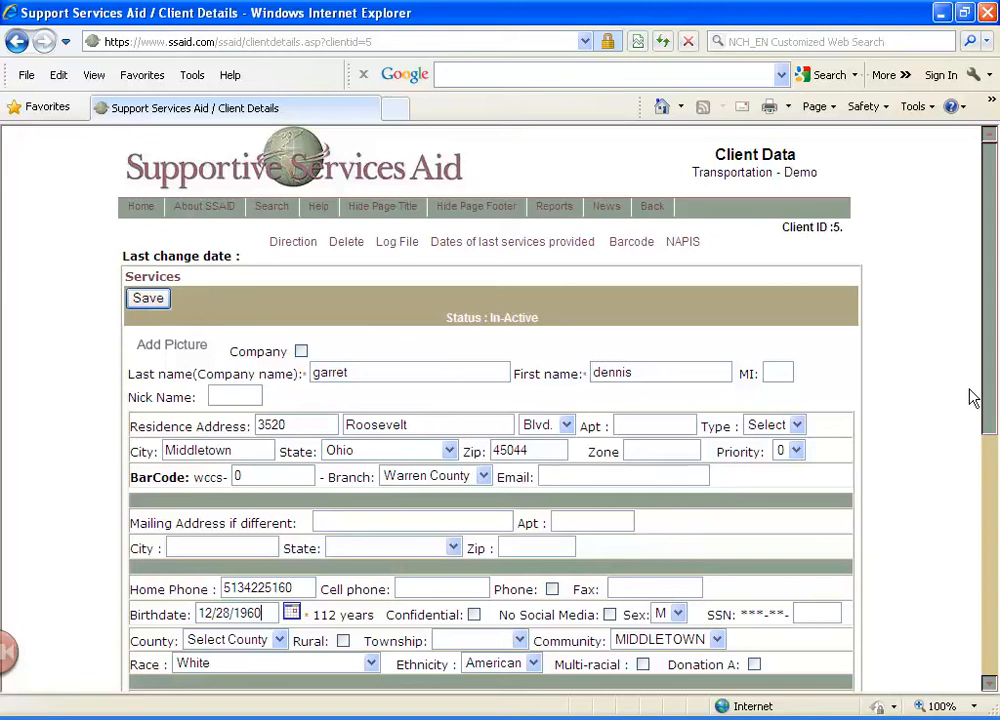
Review the remaining fields of the client details form, including the H.D.C. options
left_click_drag(990, 400, 949, 491)
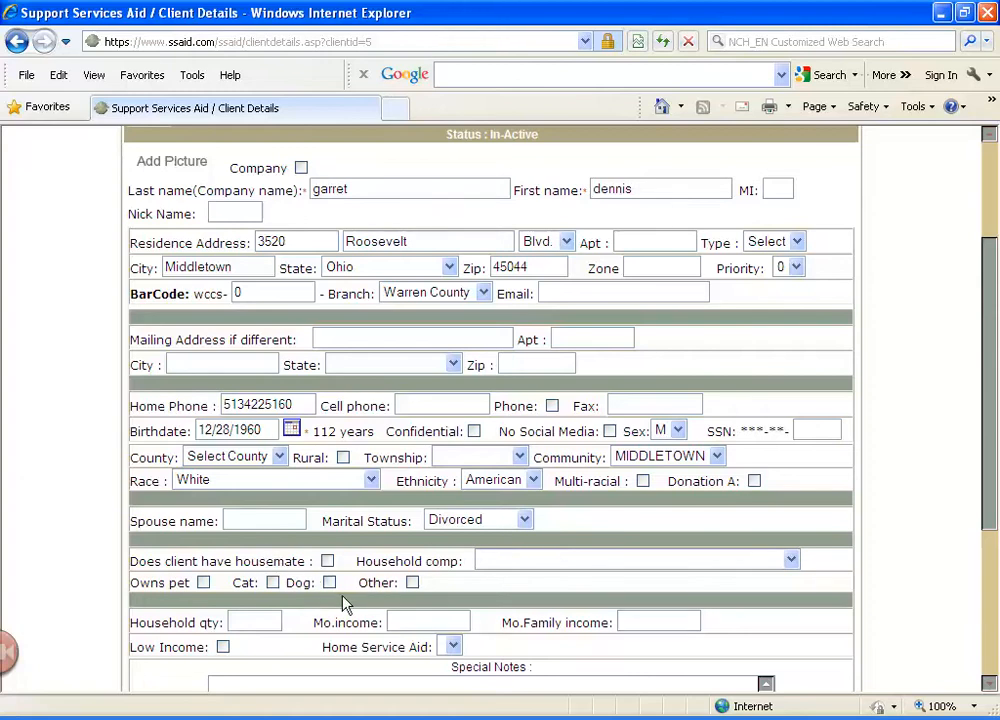
scroll(275, 625, "down", 3)
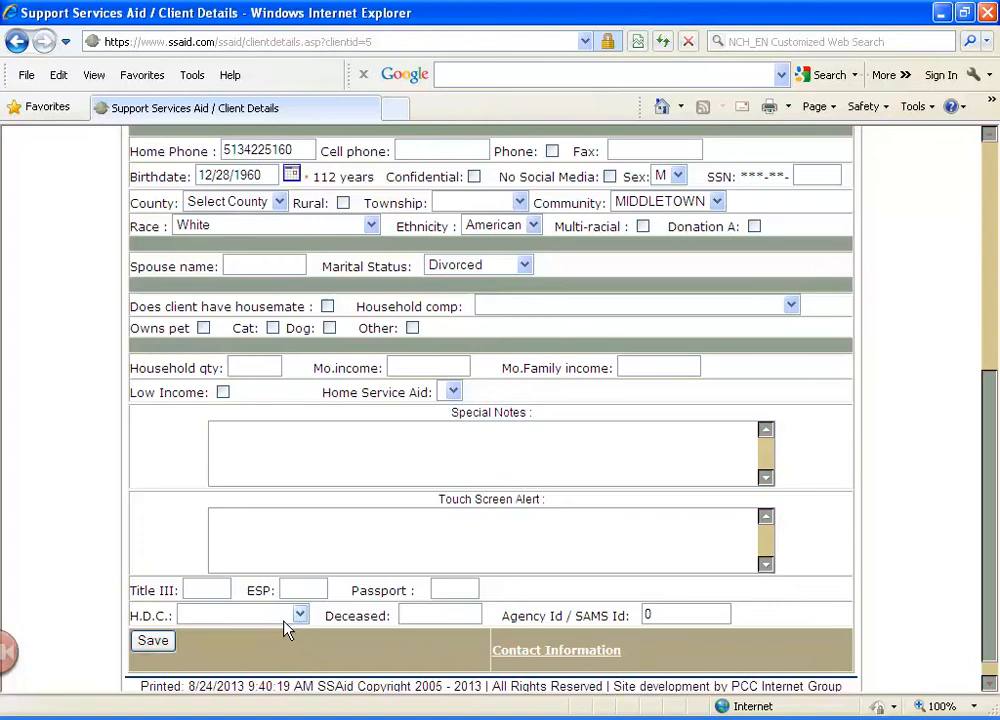
left_click(299, 616)
left_click(299, 616)
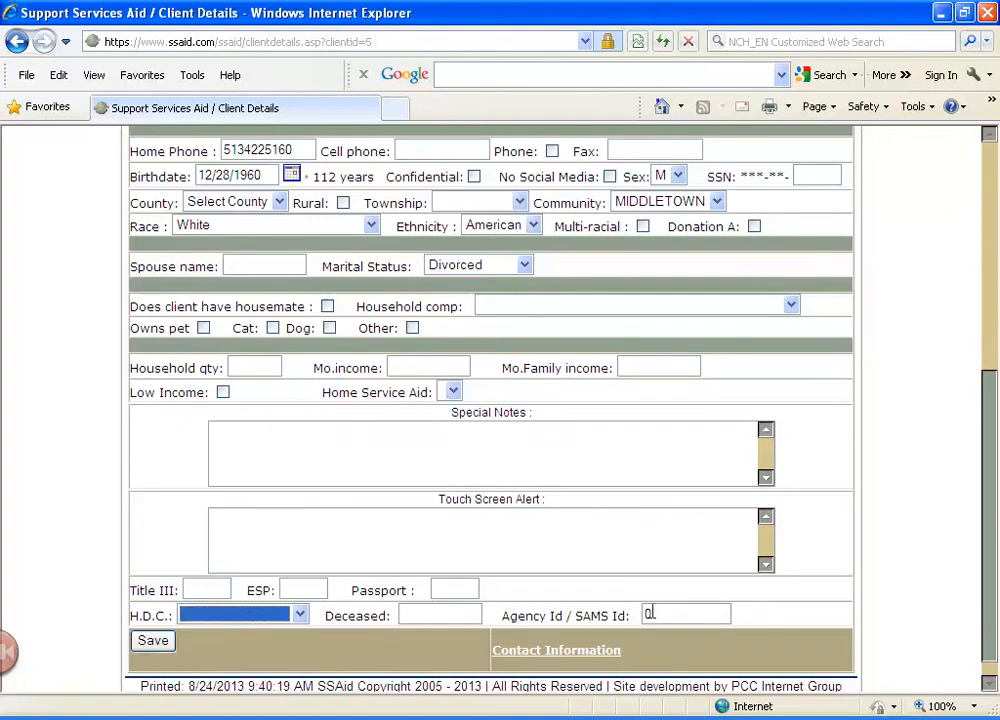
Save the client's contact information page with its fields left blank and return to the client details
left_click(576, 655)
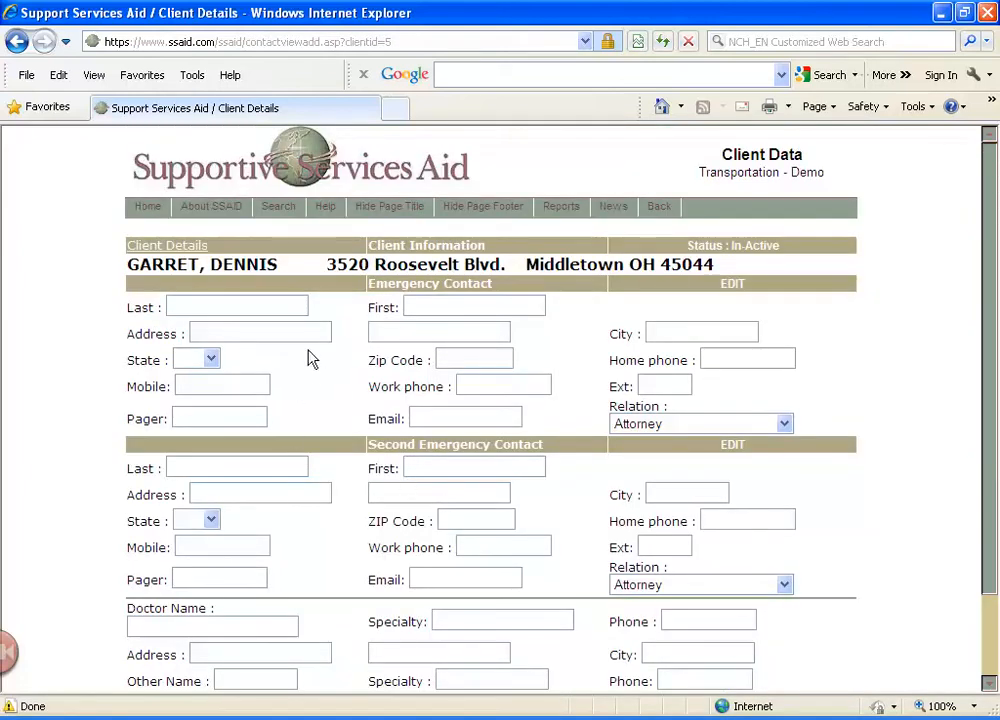
scroll(305, 540, "down", 2)
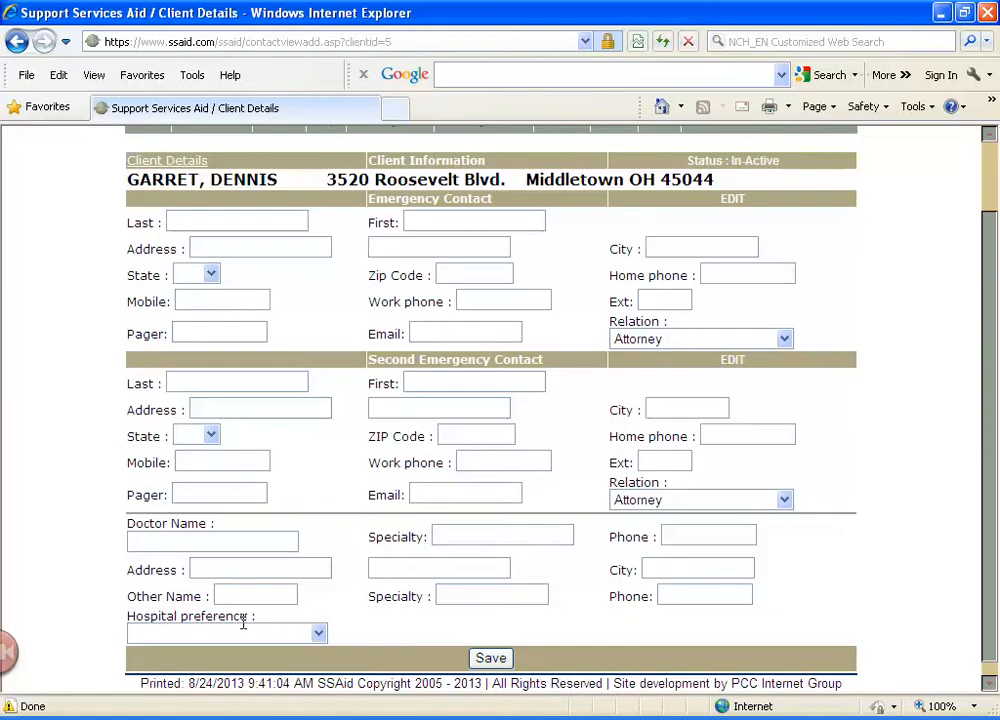
left_click(501, 659)
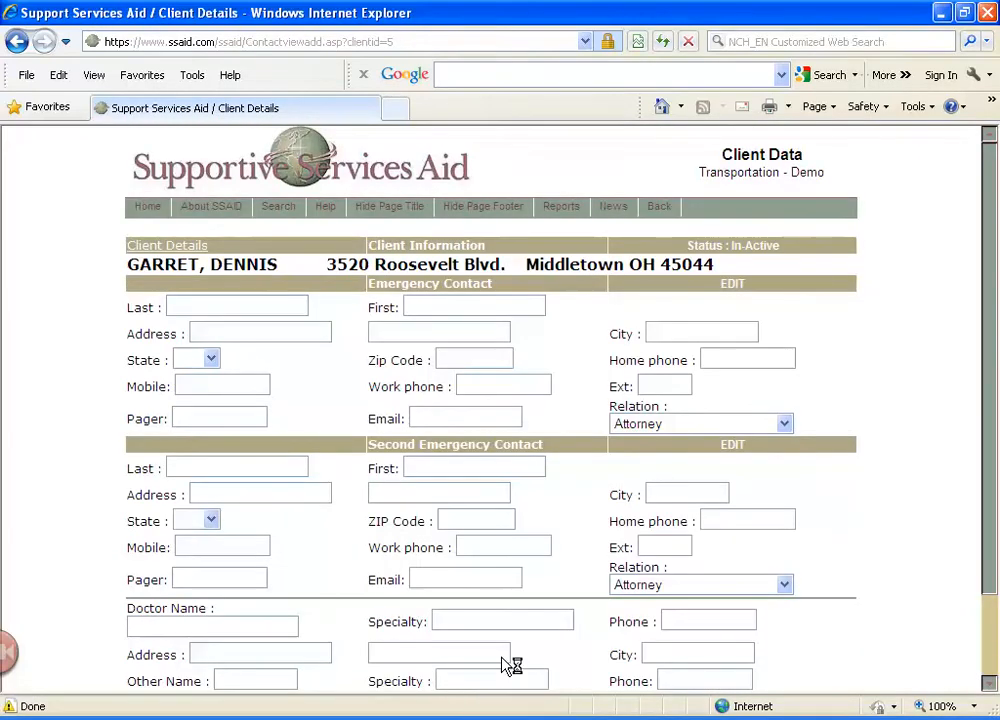
left_click(170, 248)
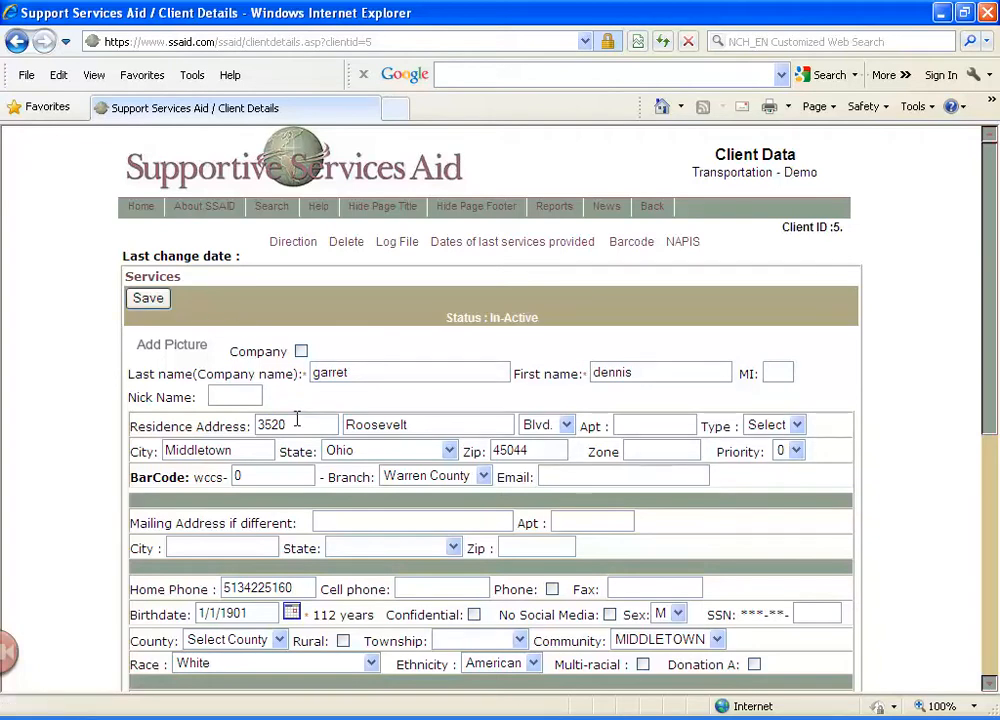
Add New Transportation Services to the client's services and set the transportation status to Active
left_click(174, 279)
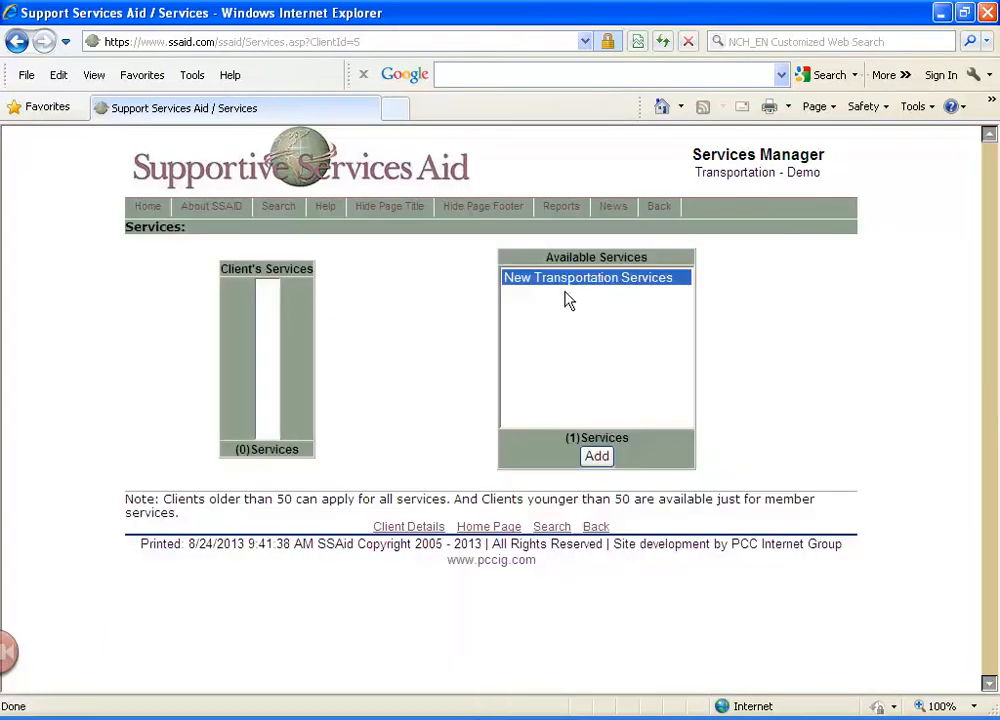
left_click(596, 457)
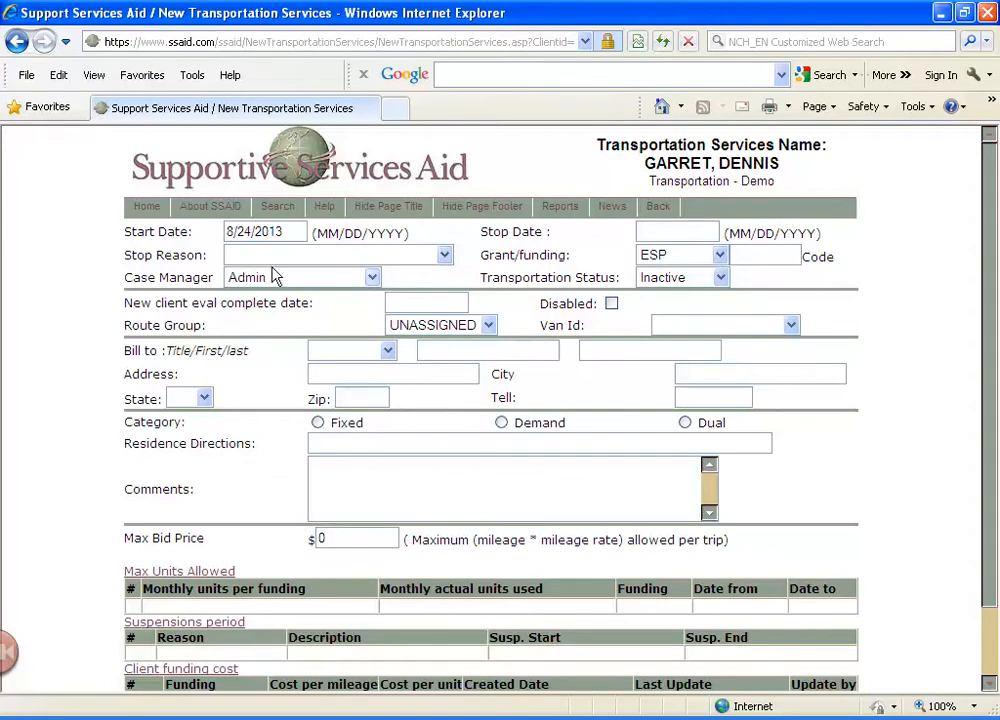
left_click(716, 283)
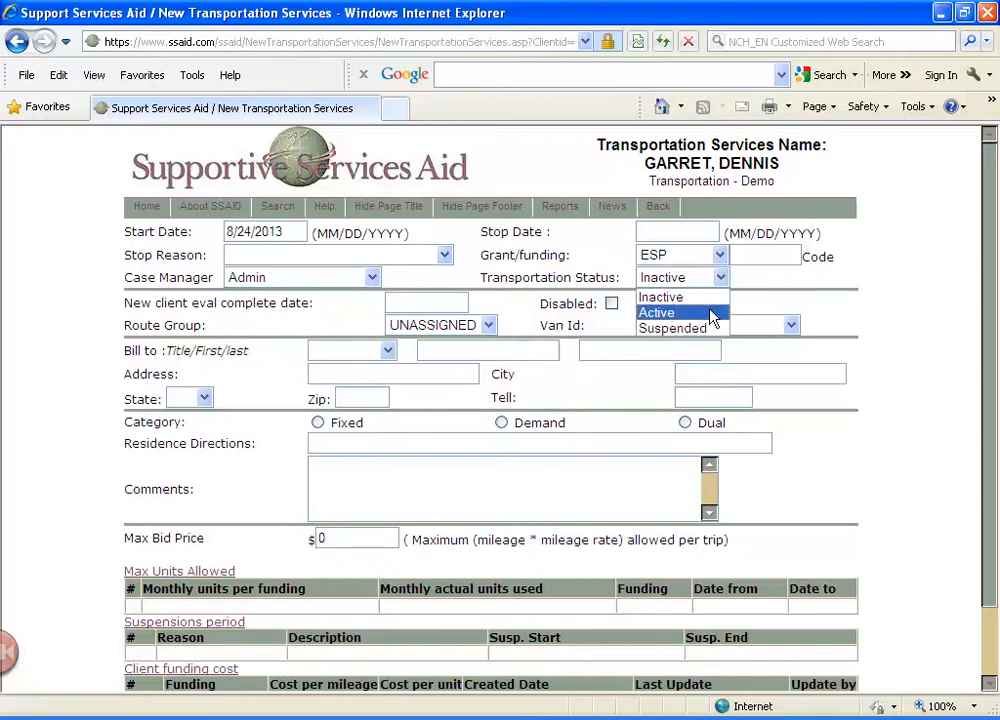
left_click(708, 312)
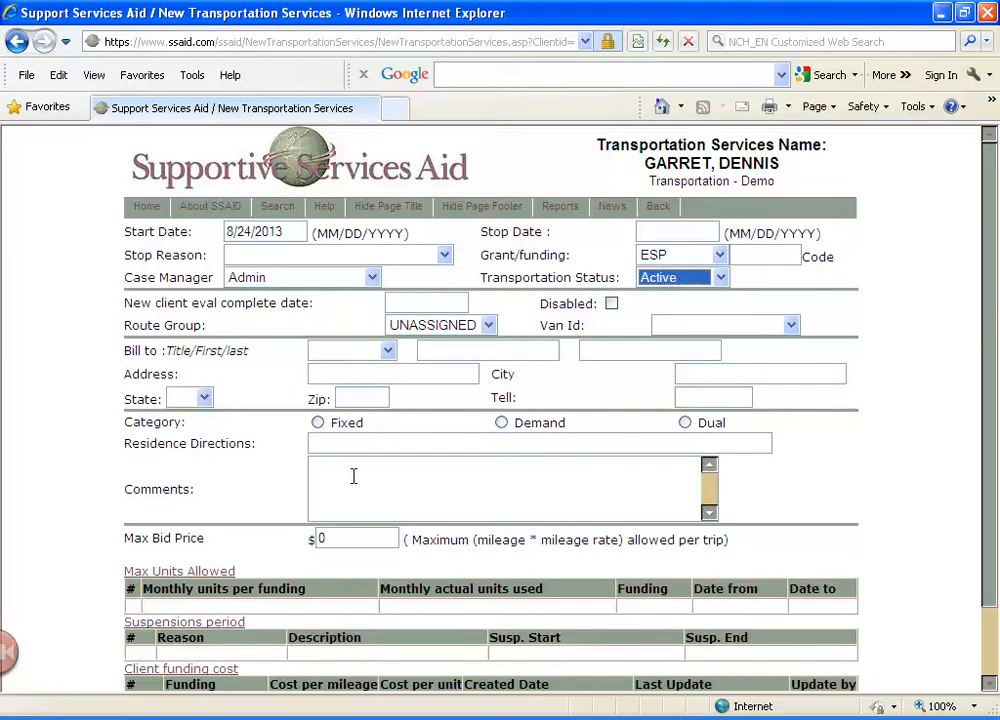
In the client's Max Units Allowed form, choose Passport funding and set both the current maximum and the default value to 20
left_click_drag(989, 379, 989, 452)
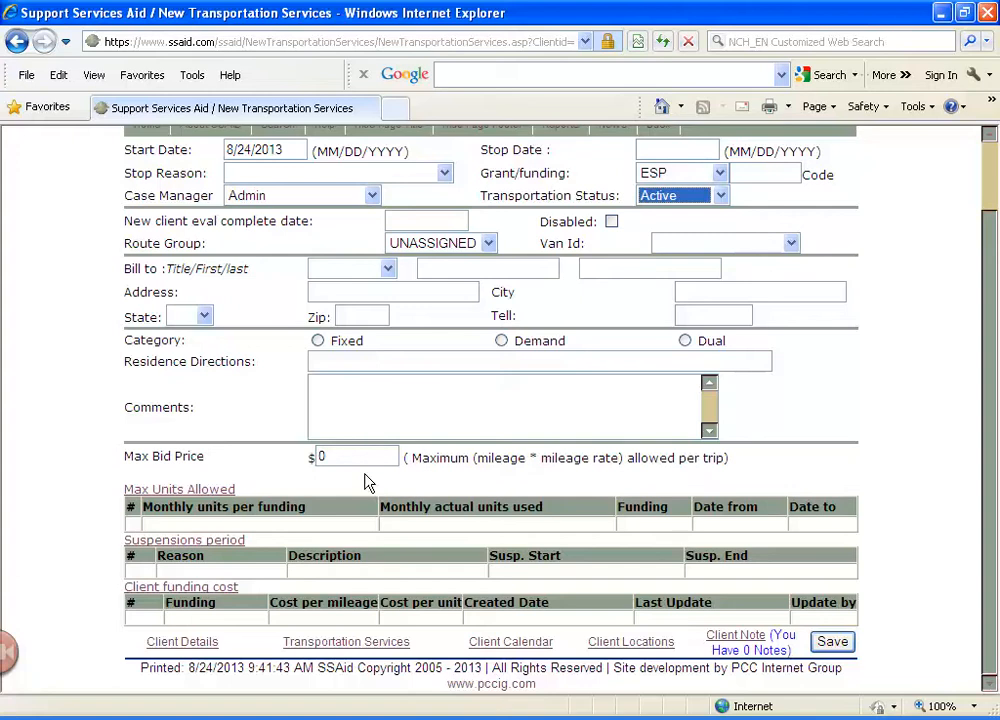
left_click(210, 491)
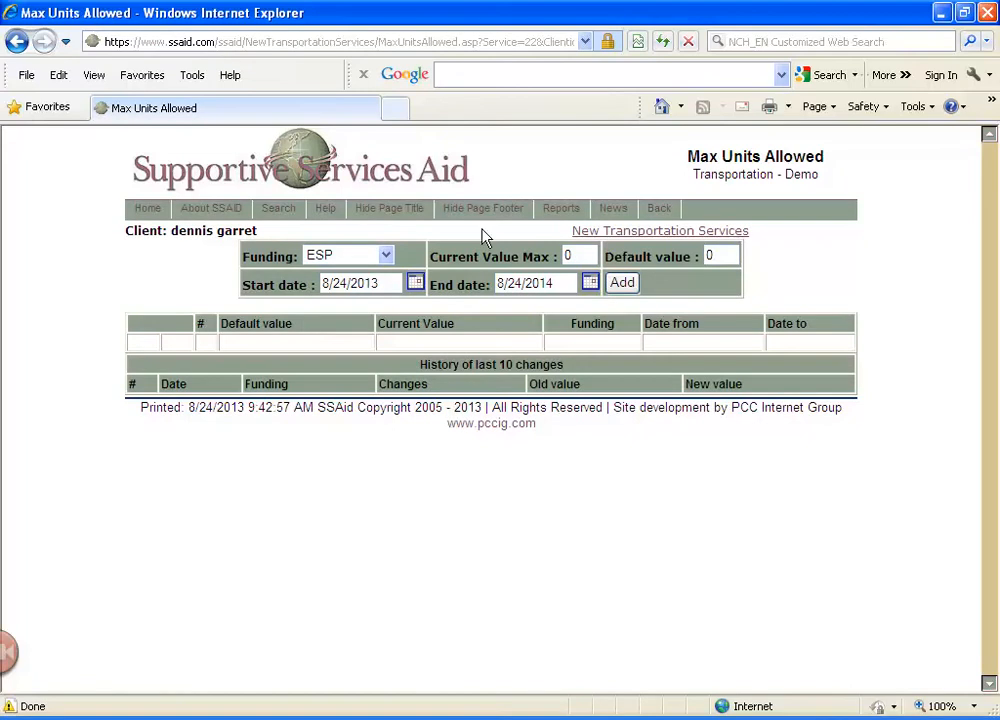
left_click(386, 258)
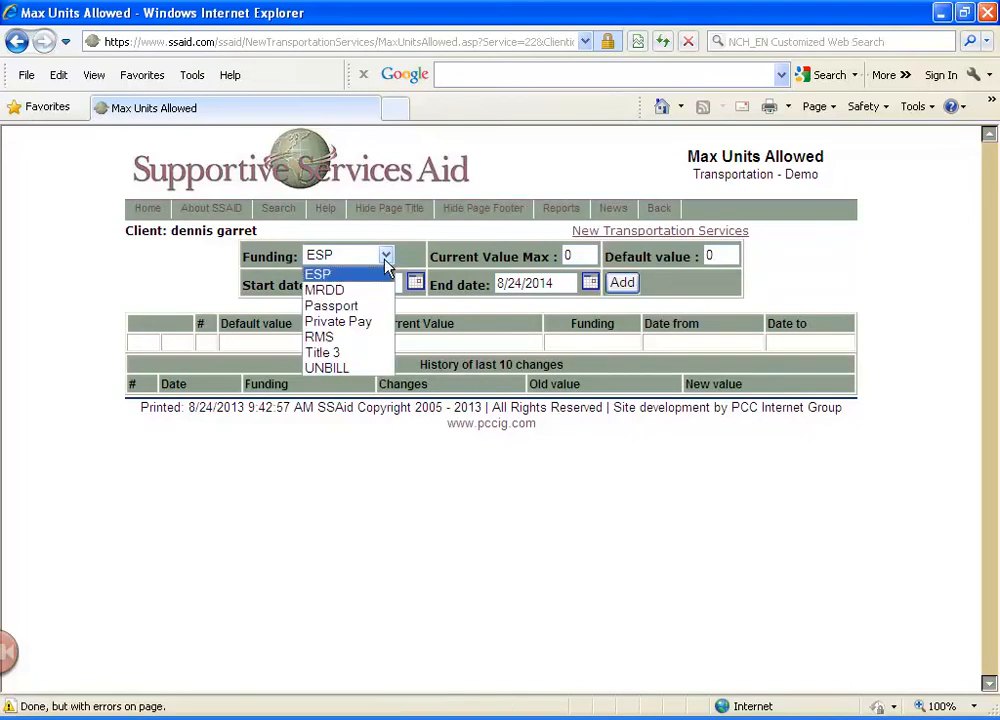
left_click(372, 311)
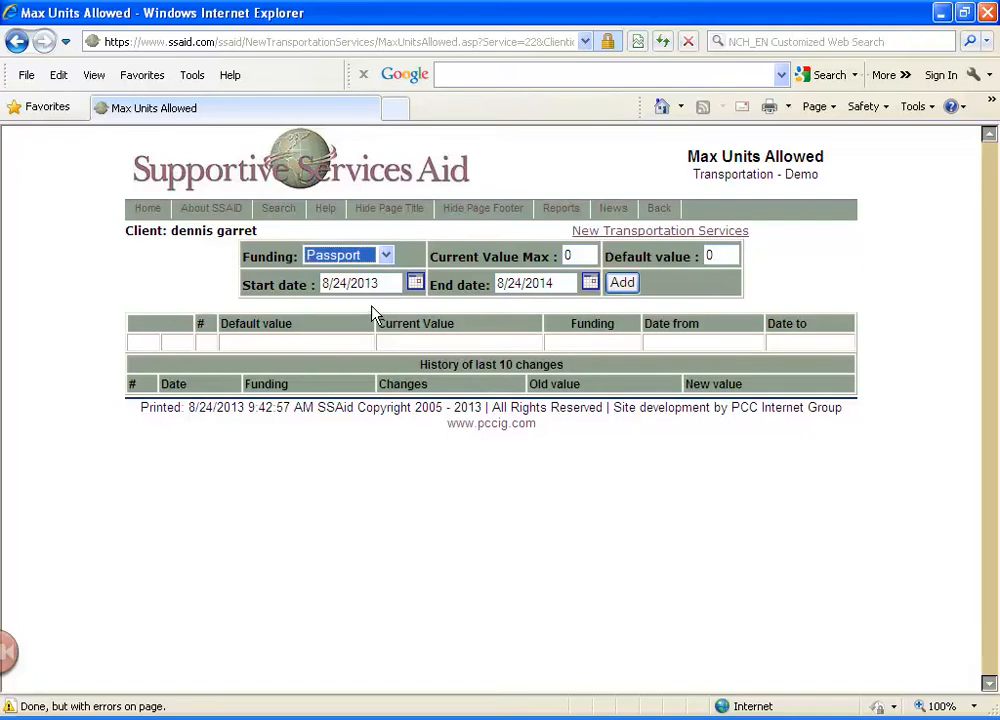
left_click(574, 255)
key("BackSpace")
type("20")
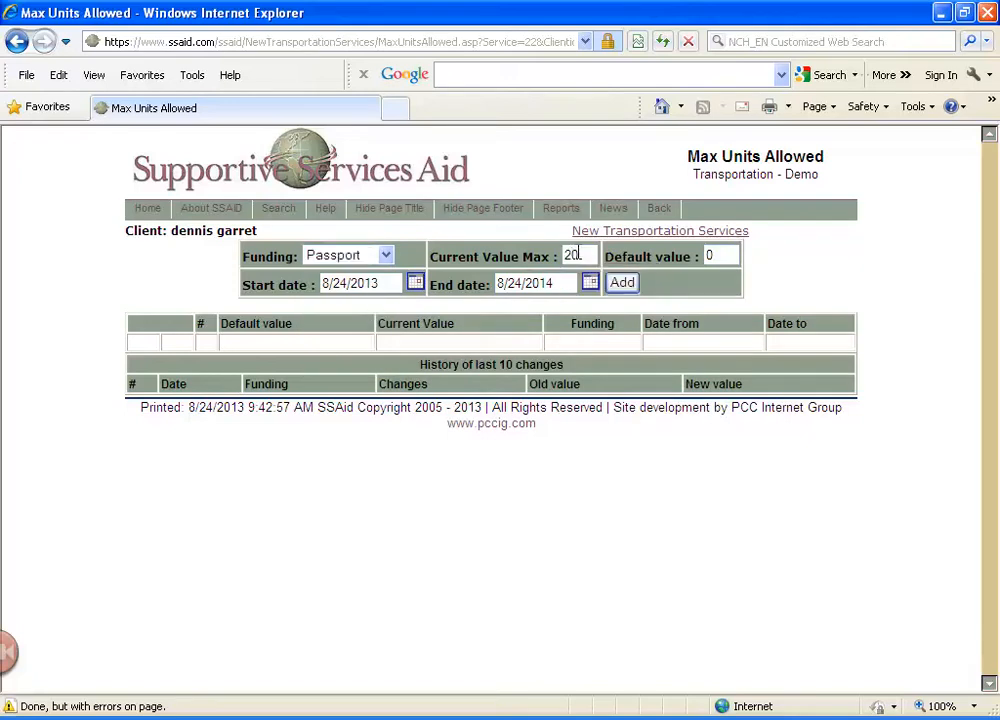
left_click(719, 252)
key("BackSpace")
type("20")
Add the max units entry with end date 8/30/2014 and return to the New Transportation Services page
left_click(516, 283)
key("BackSpace")
key("Delete")
type("30")
left_click(622, 284)
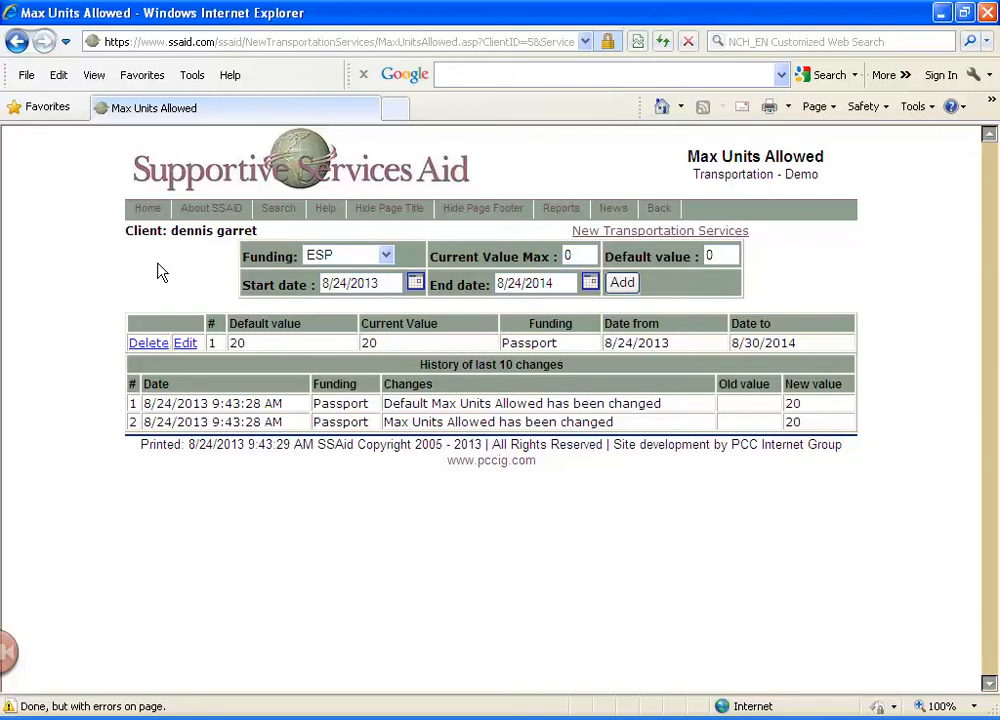
left_click(17, 42)
left_click(17, 42)
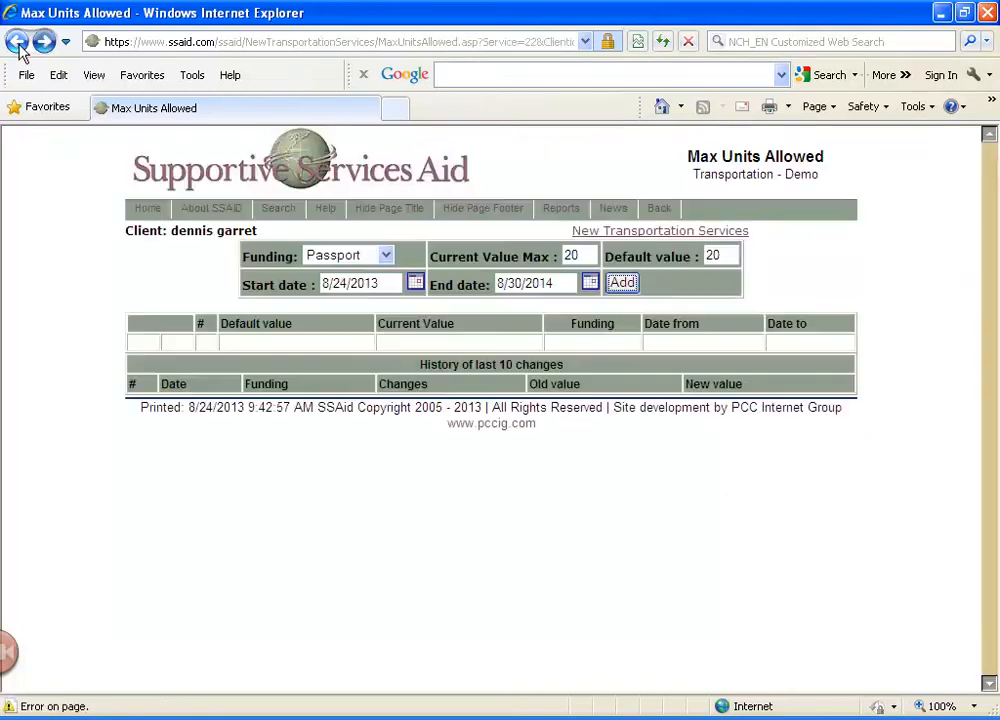
left_click(17, 42)
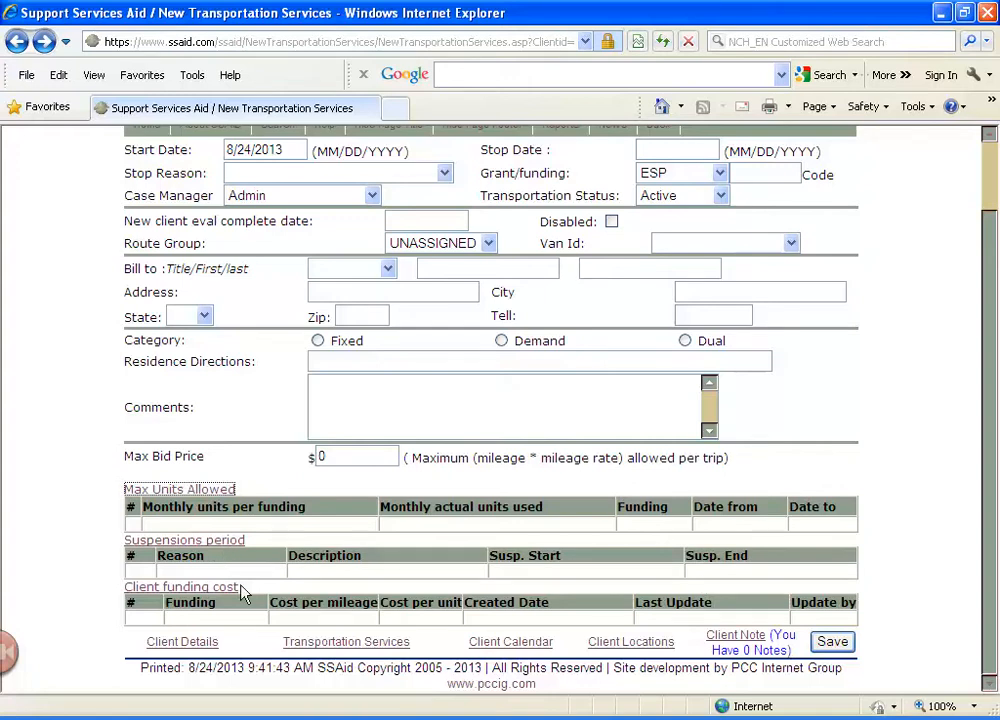
Add an ESP client funding cost of $12.0 per mileage and $13.0 per unit, and return to the New Transportation Services page
left_click(213, 598)
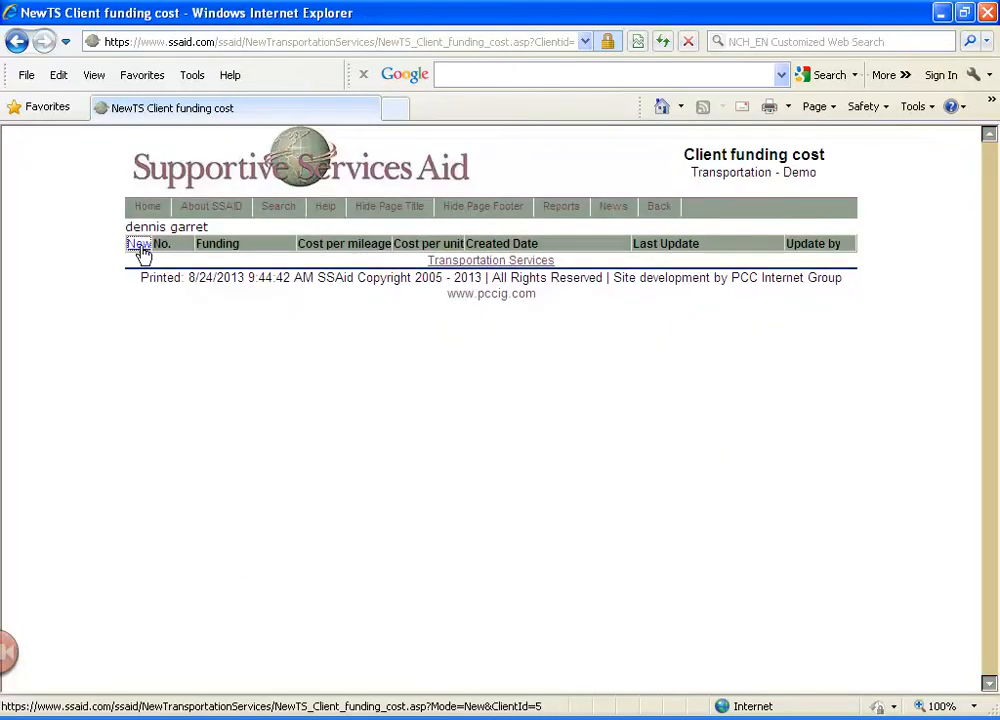
left_click(141, 246)
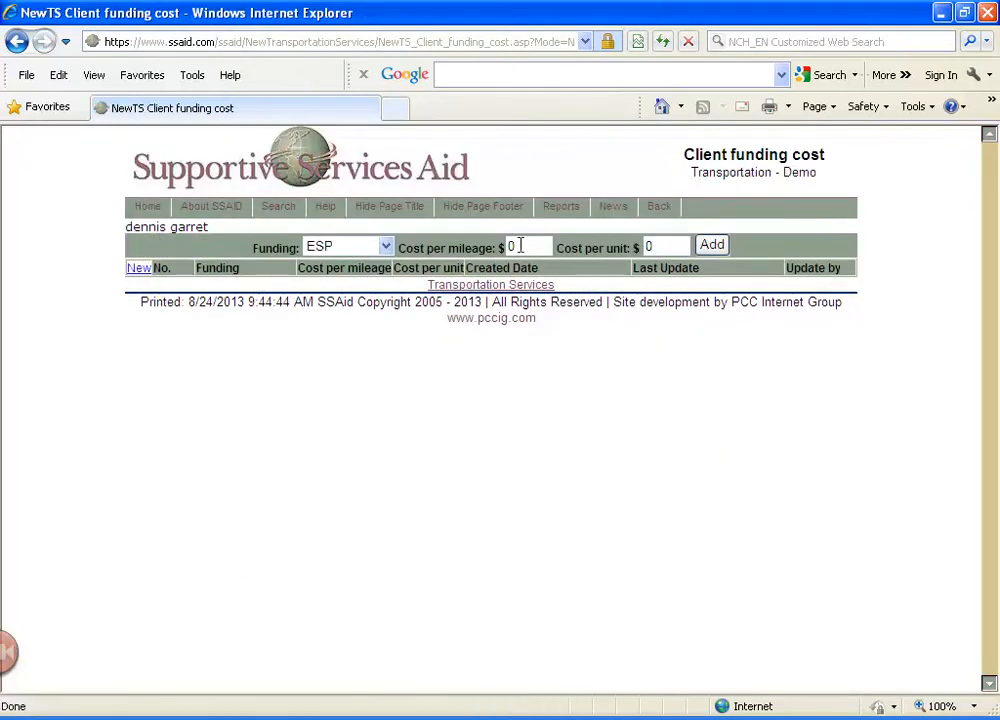
left_click(533, 248)
key("BackSpace")
type("12.0")
key("Tab")
type("13.0")
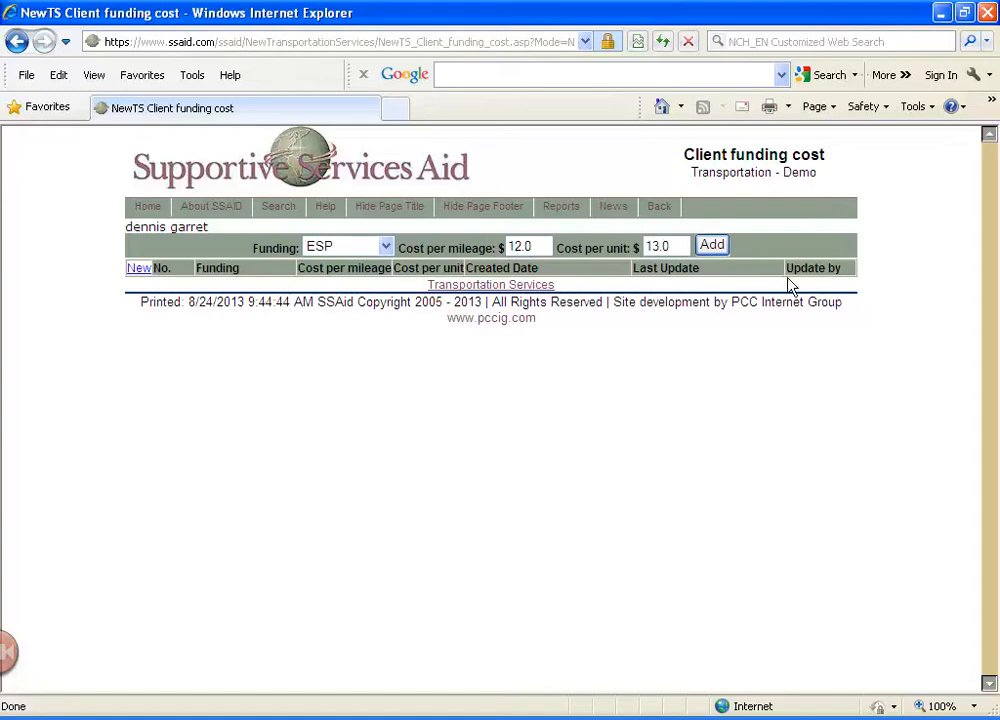
left_click(716, 246)
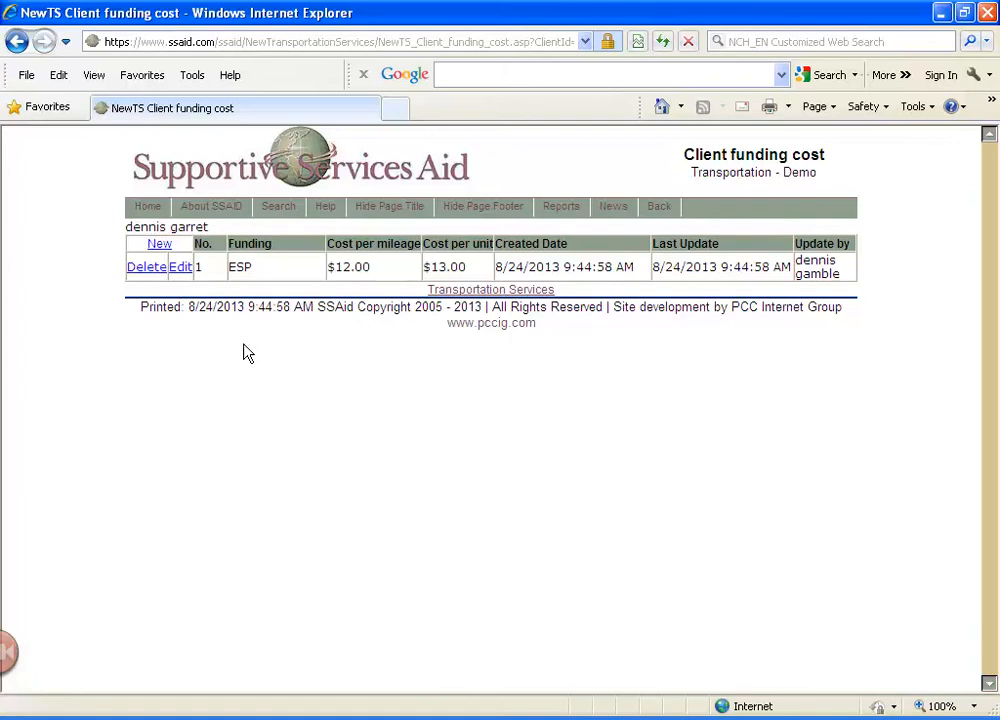
left_click(17, 42)
left_click(17, 42)
left_click(17, 42)
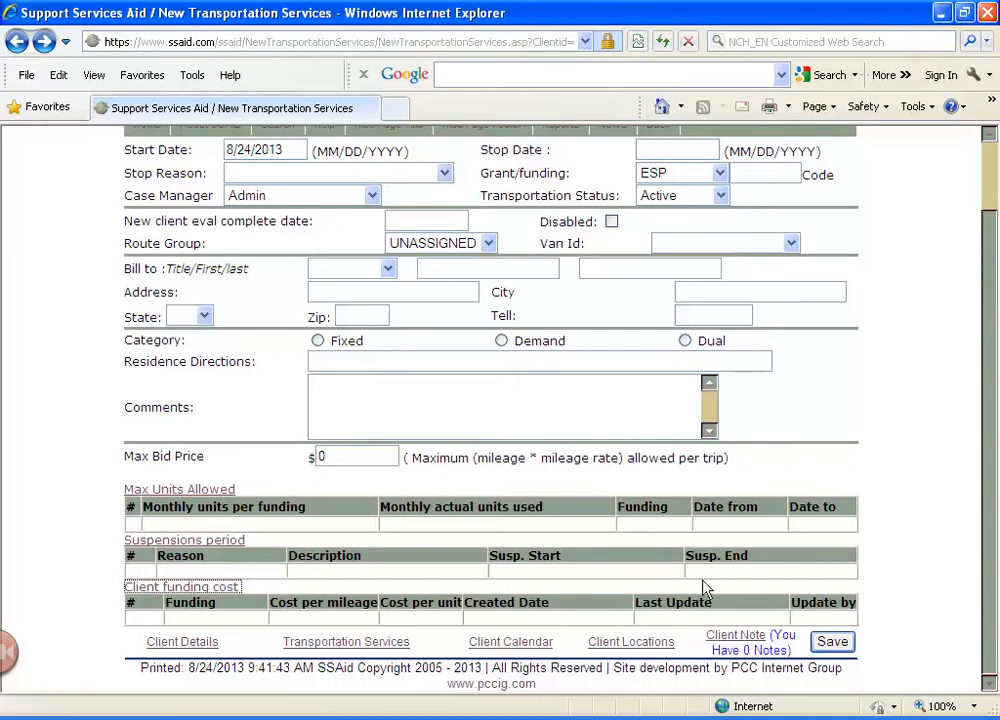
Save the New Transportation Services record and open the client's details page
left_click(824, 640)
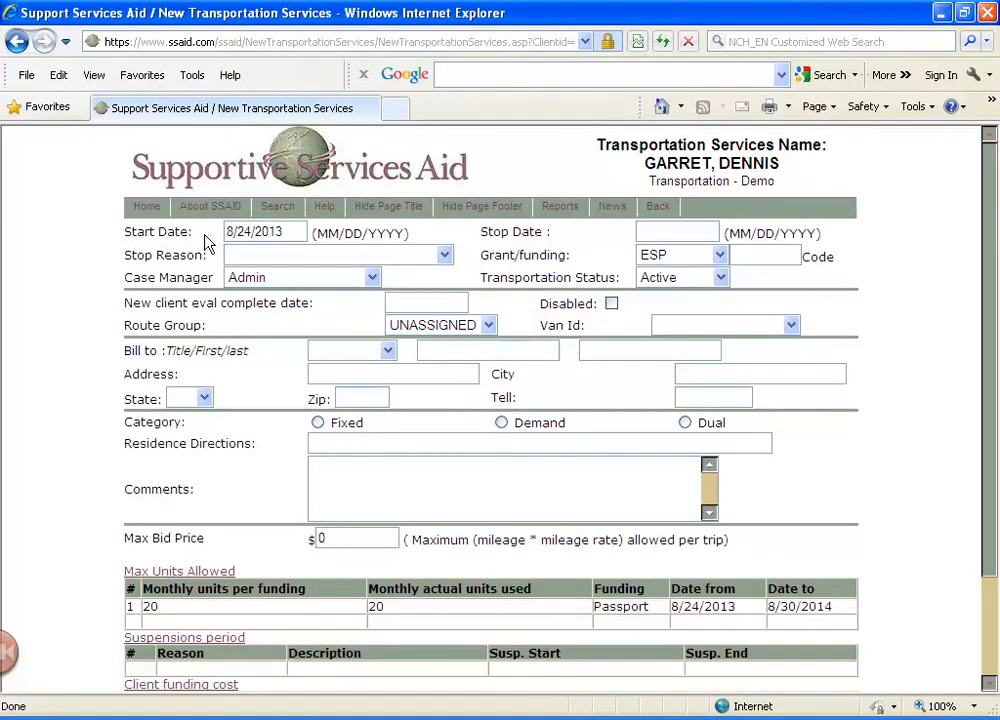
scroll(353, 489, "down", 3)
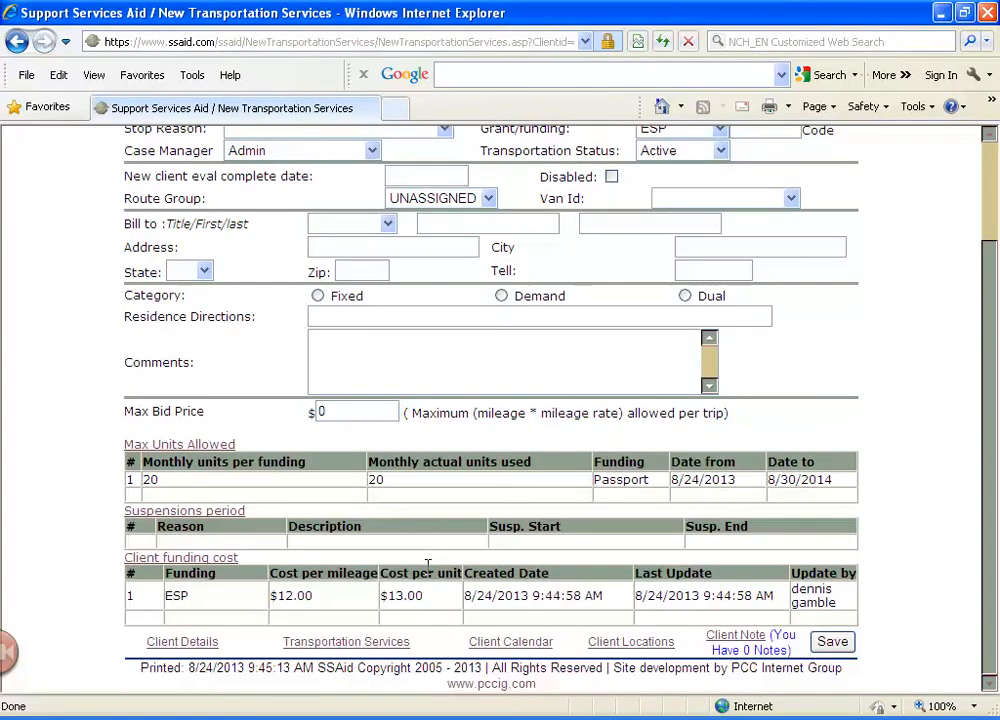
left_click(181, 642)
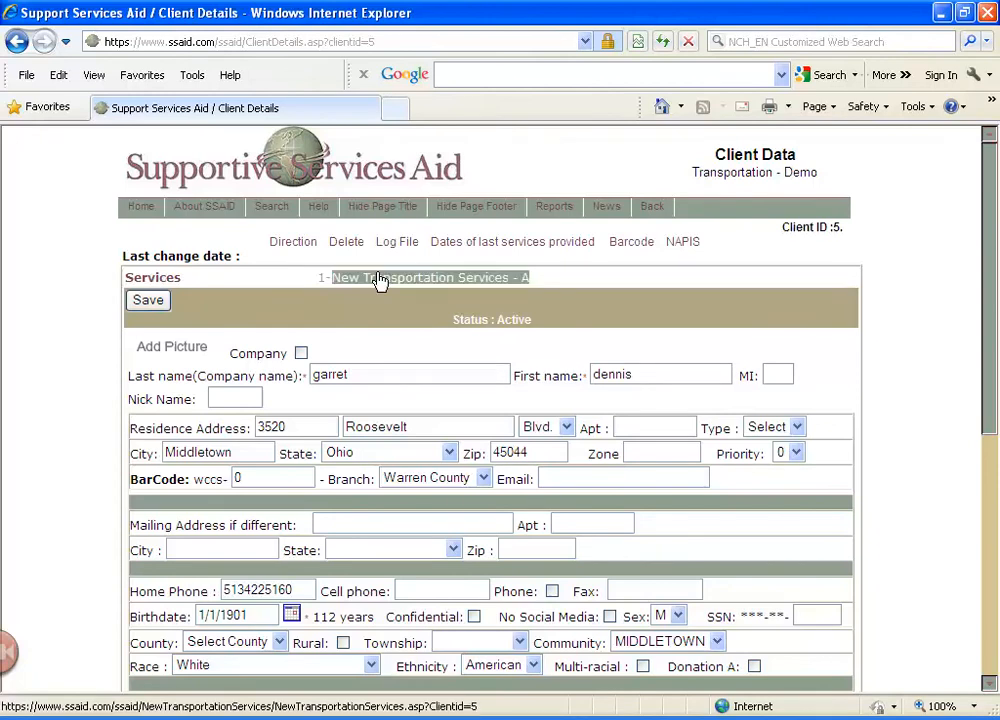
Reopen the client's New Transportation Services record and review its max units and funding cost entries
left_click(517, 289)
scroll(525, 435, "down", 3)
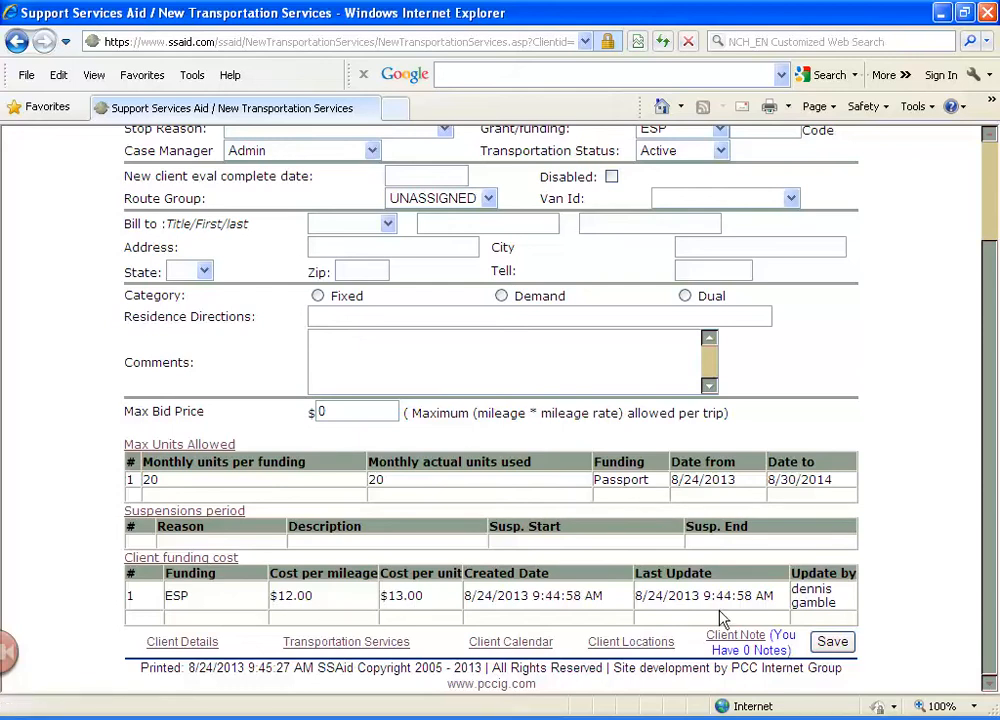
scroll(150, 207, "up", 3)
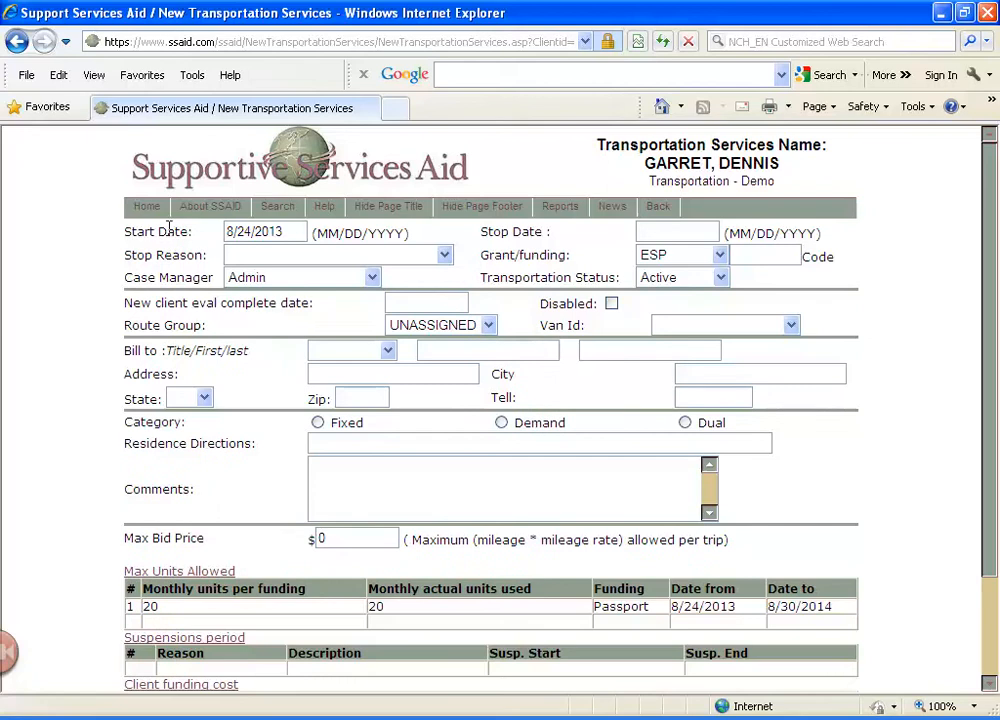
Return to the home page and open the Calendar Trip Builder in the New Transportation Services area
left_click(142, 212)
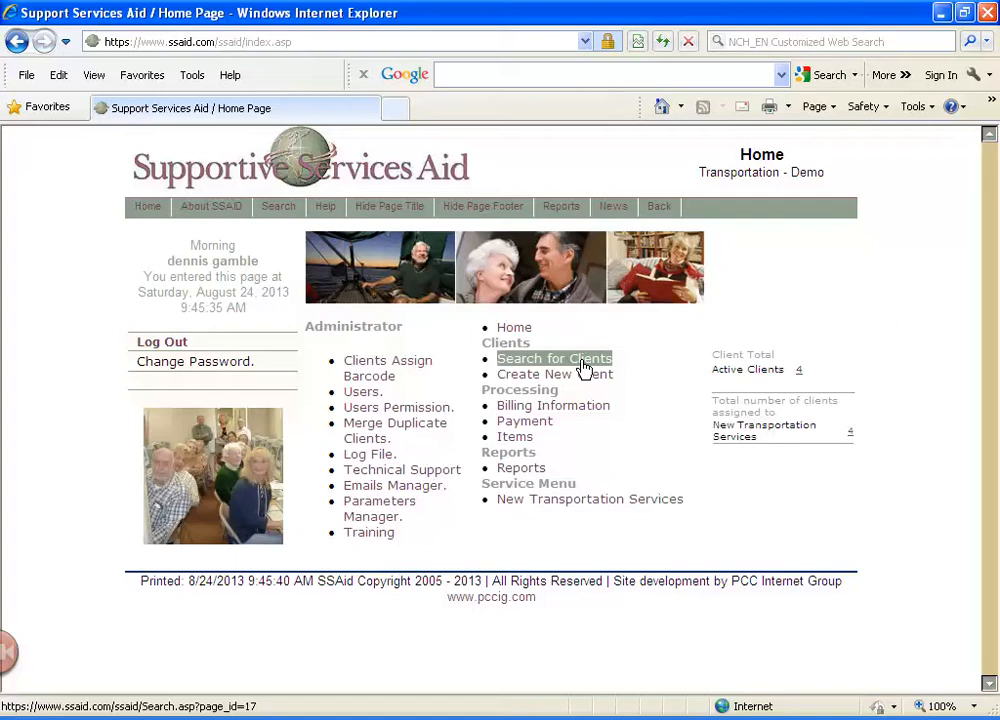
left_click(536, 500)
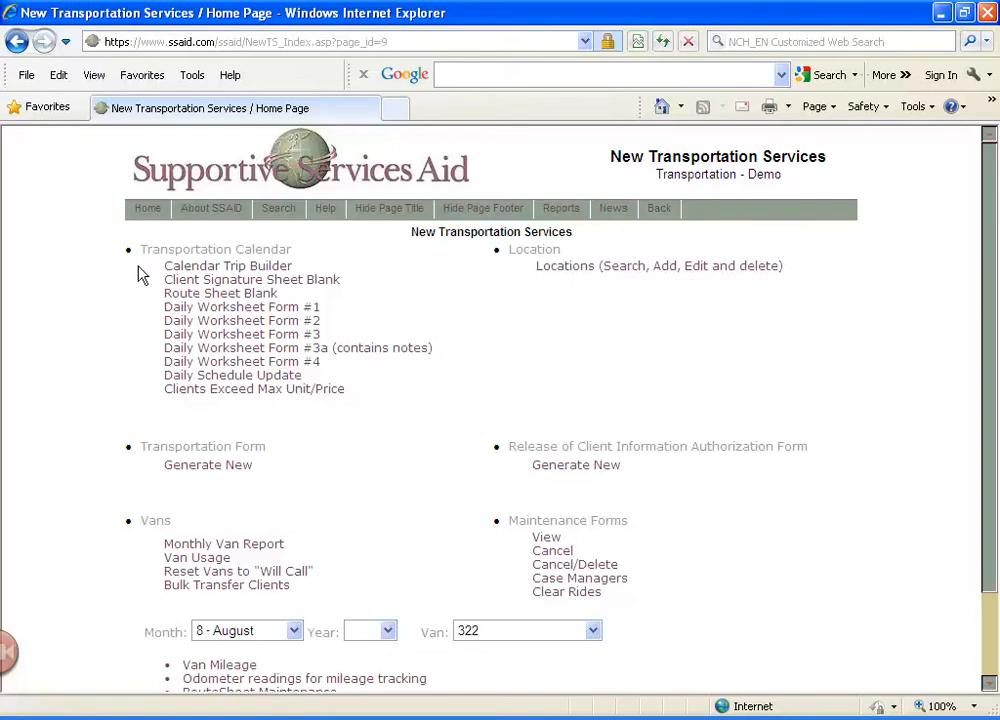
left_click(200, 266)
scroll(380, 533, "down", 2)
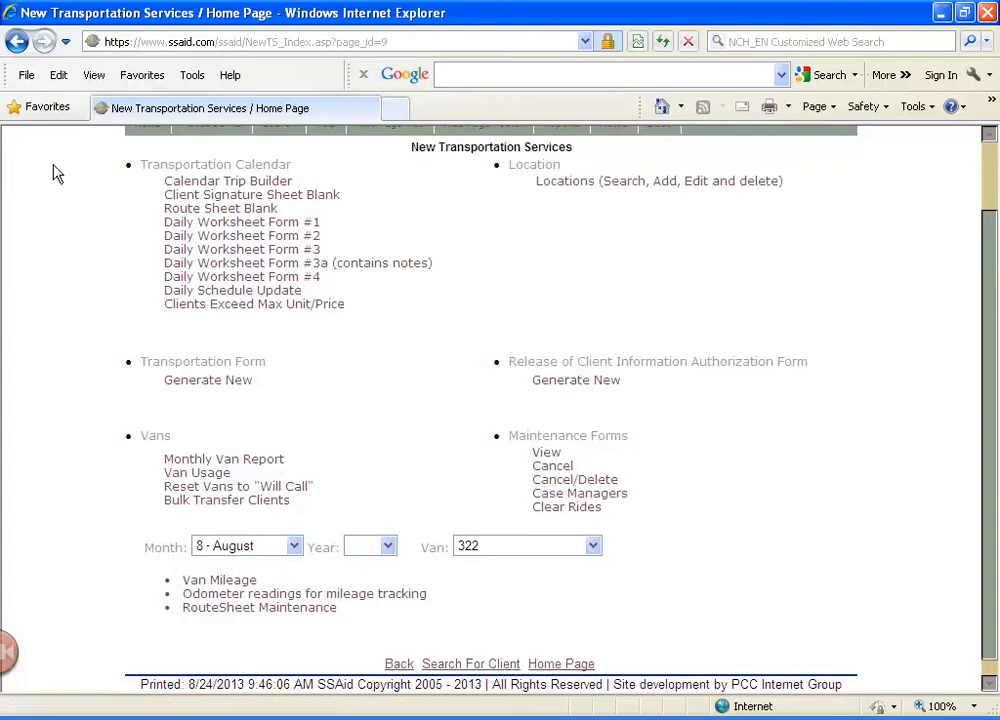
scroll(75, 278, "up", 2)
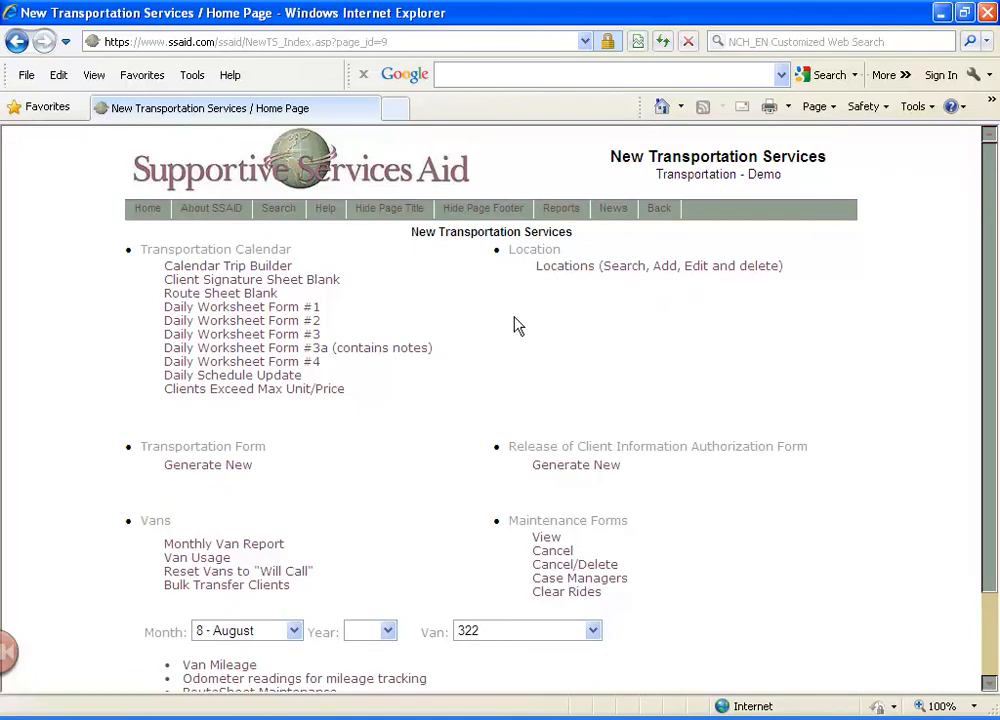
left_click(271, 270)
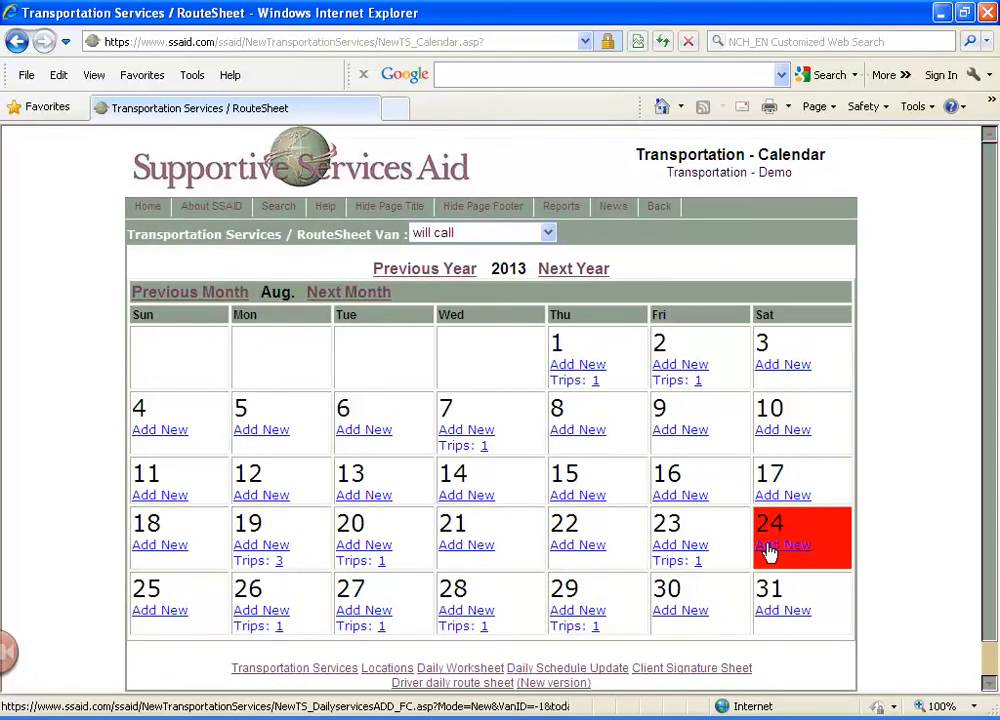
Start a new trip on August 30, 2013 and select the client by searching for the start of the last name
left_click(685, 612)
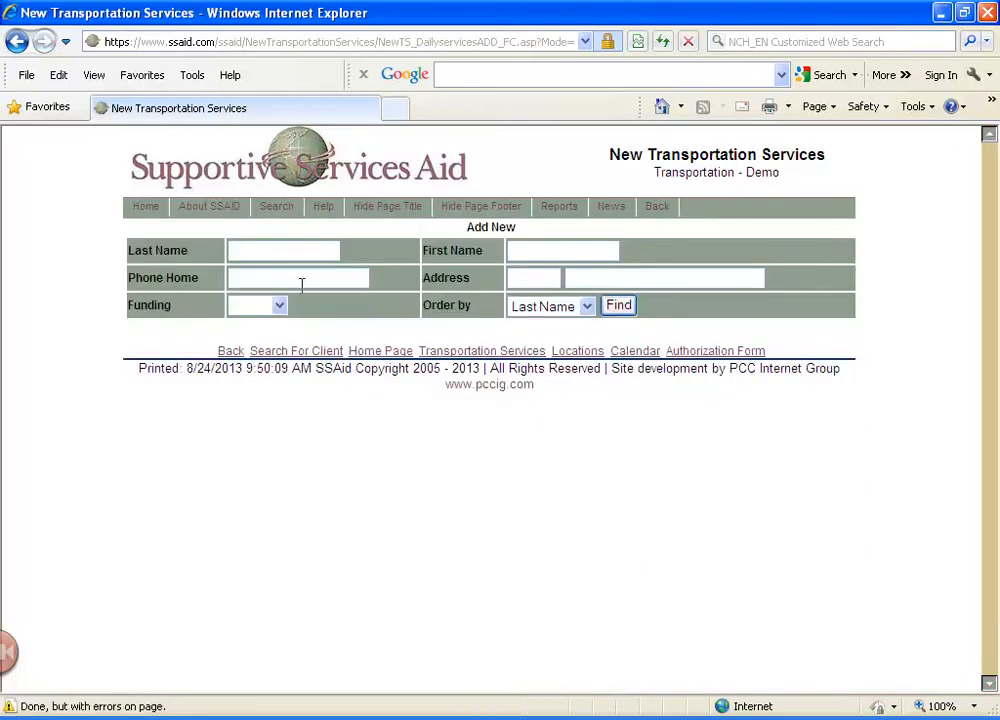
type("ga")
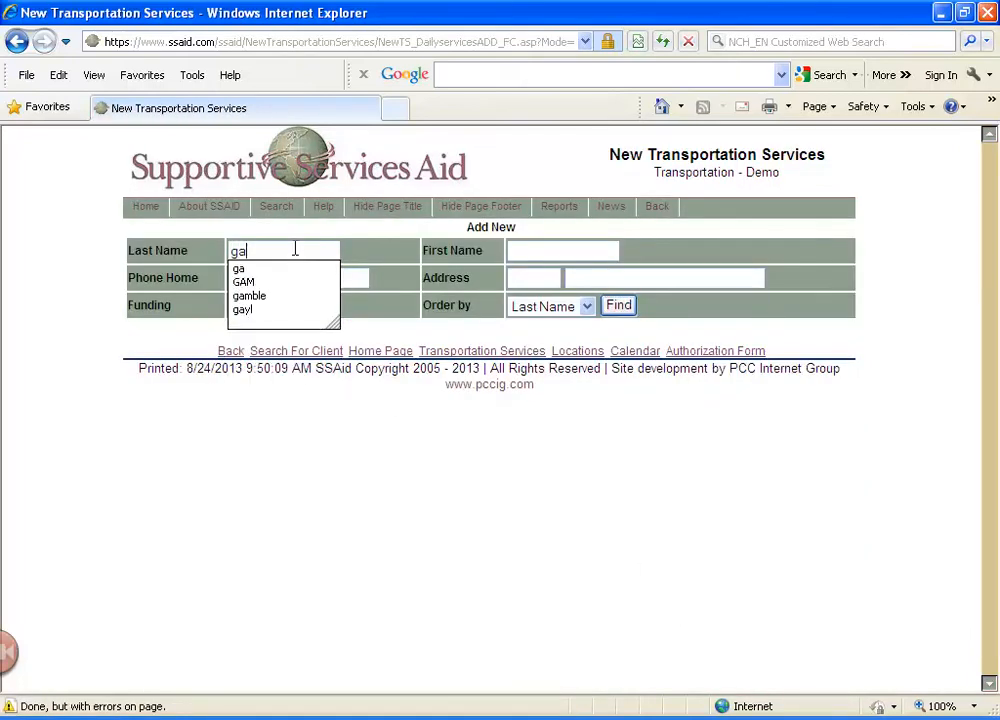
left_click(620, 306)
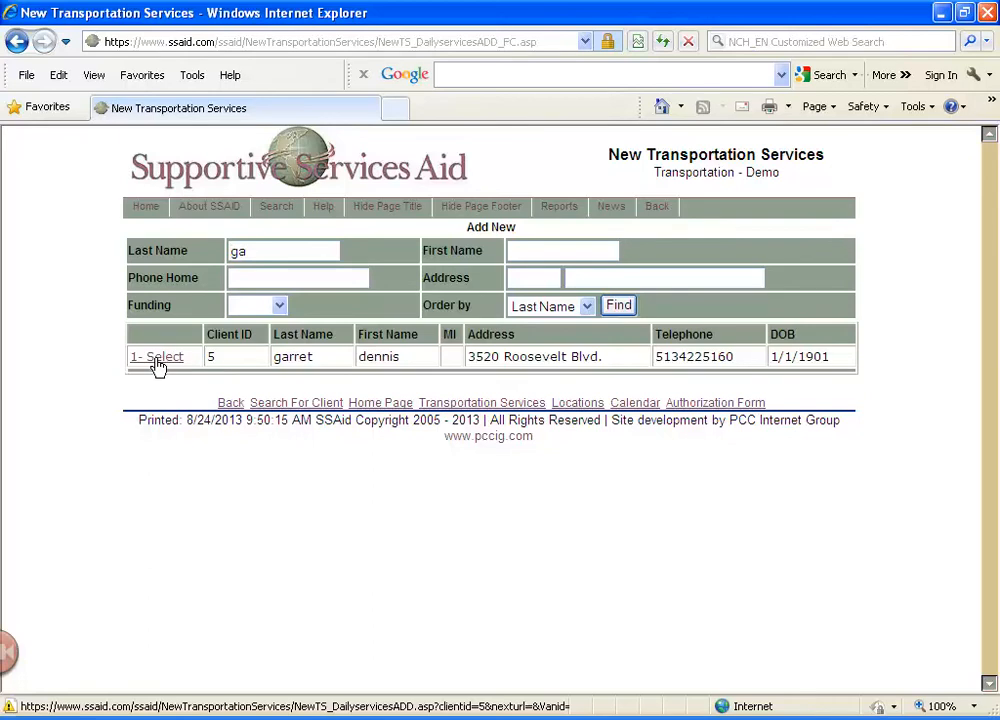
left_click(157, 358)
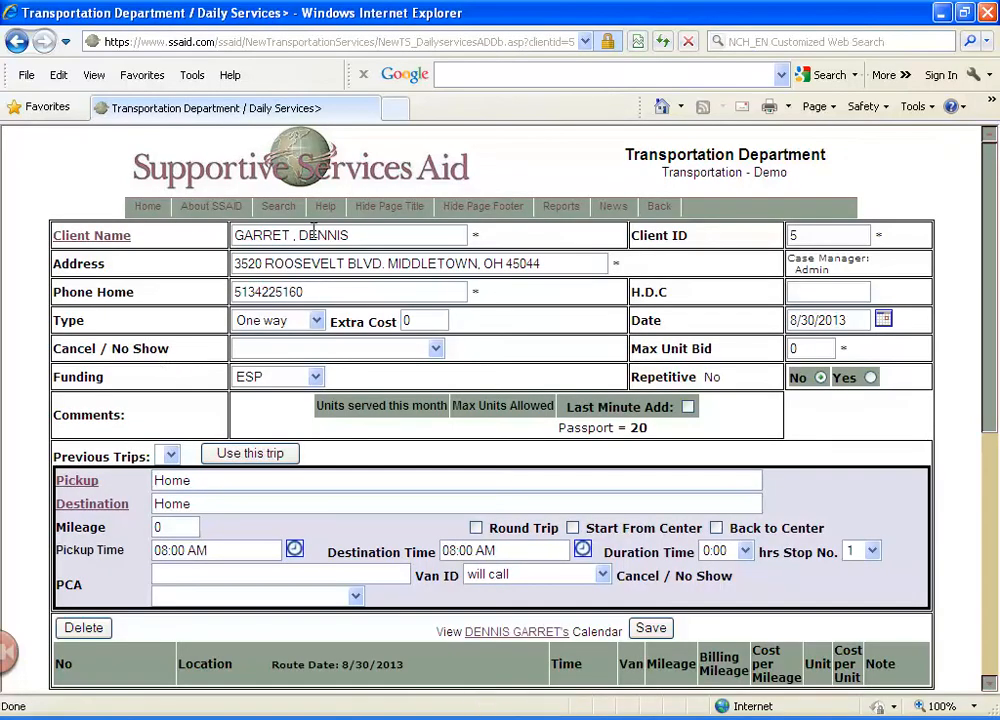
Set the trip type to Round Trip and the funding to Passport, leaving Cancel / No Show blank
left_click(316, 322)
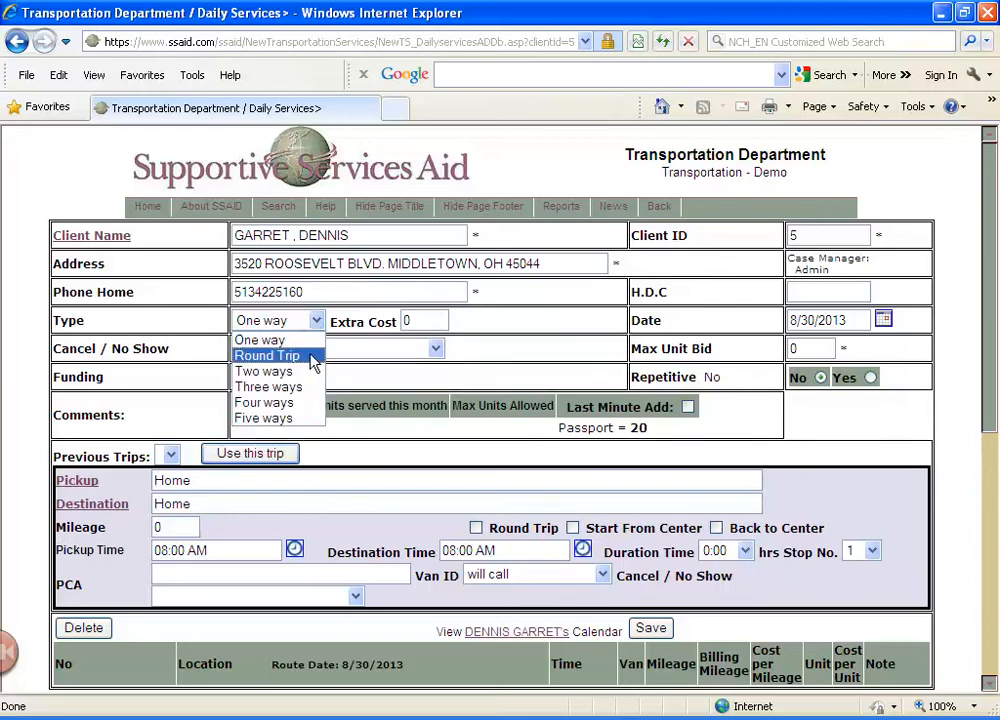
left_click(313, 357)
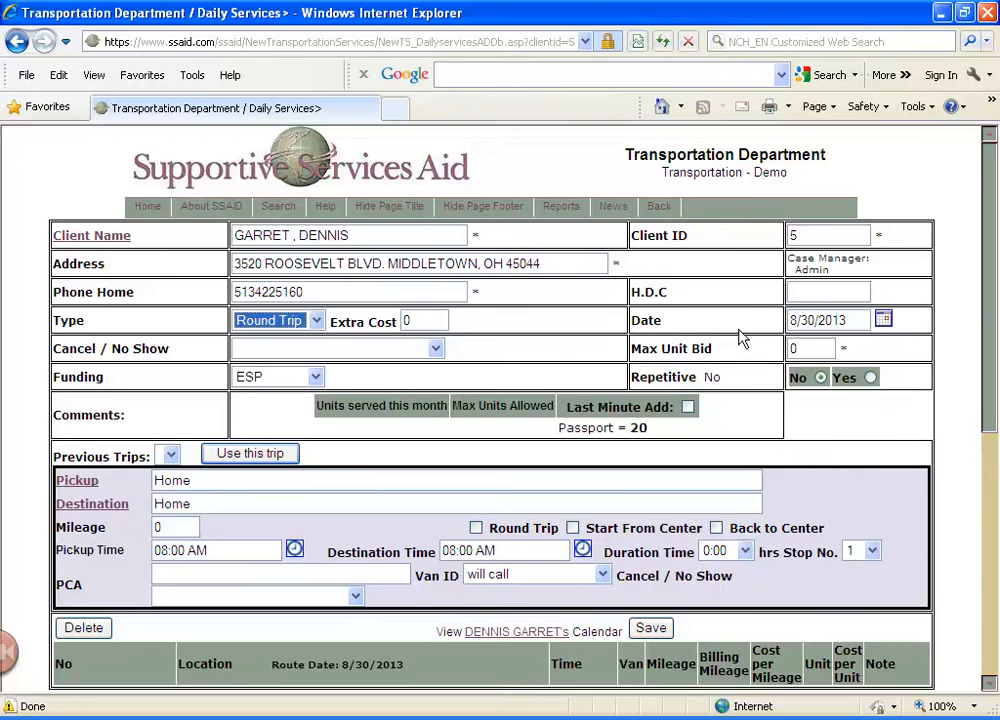
left_click(883, 319)
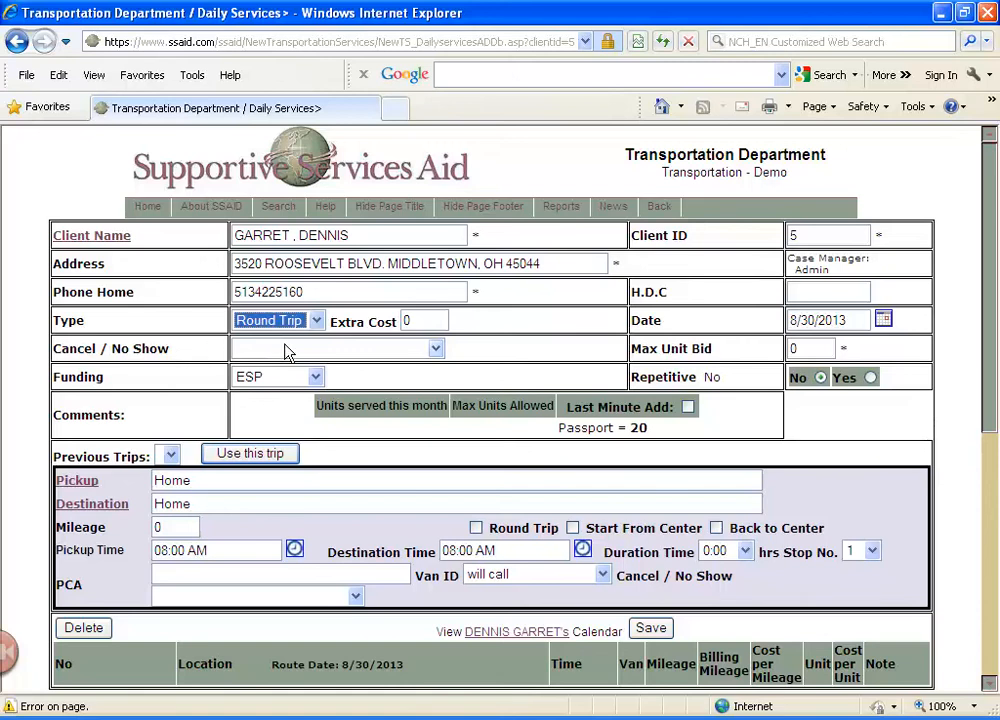
left_click(432, 354)
left_click(437, 352)
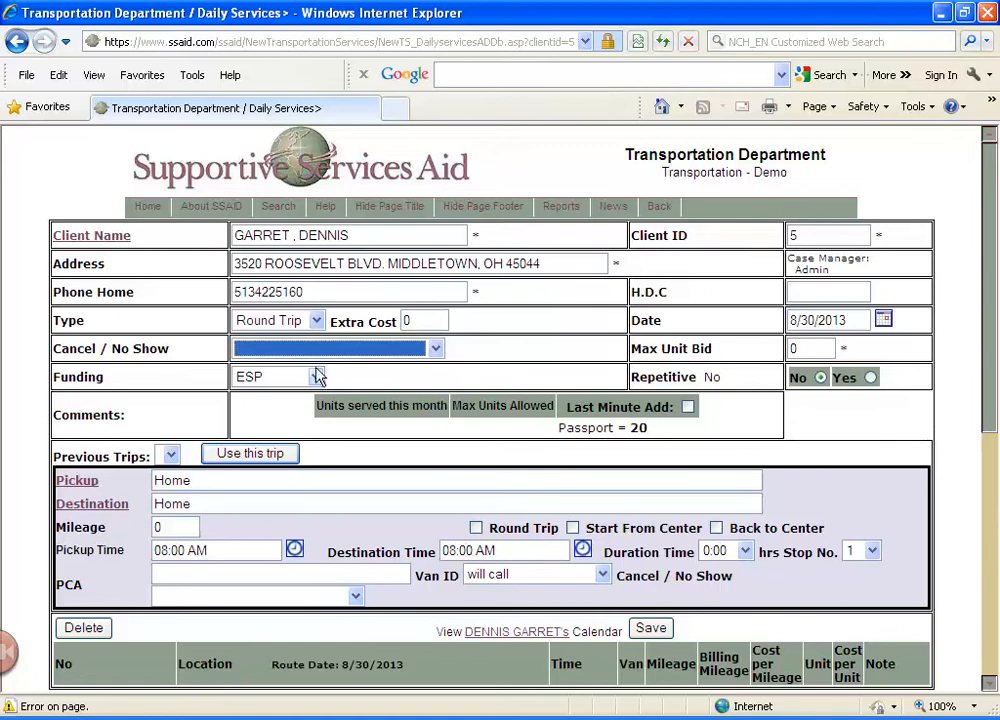
left_click(316, 377)
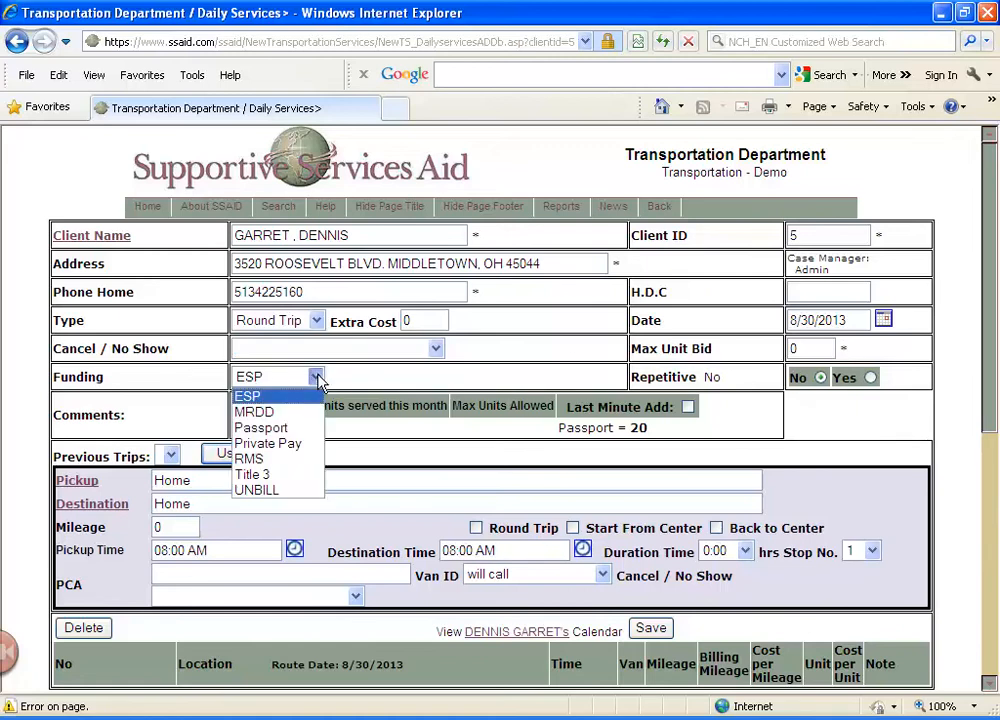
left_click(318, 429)
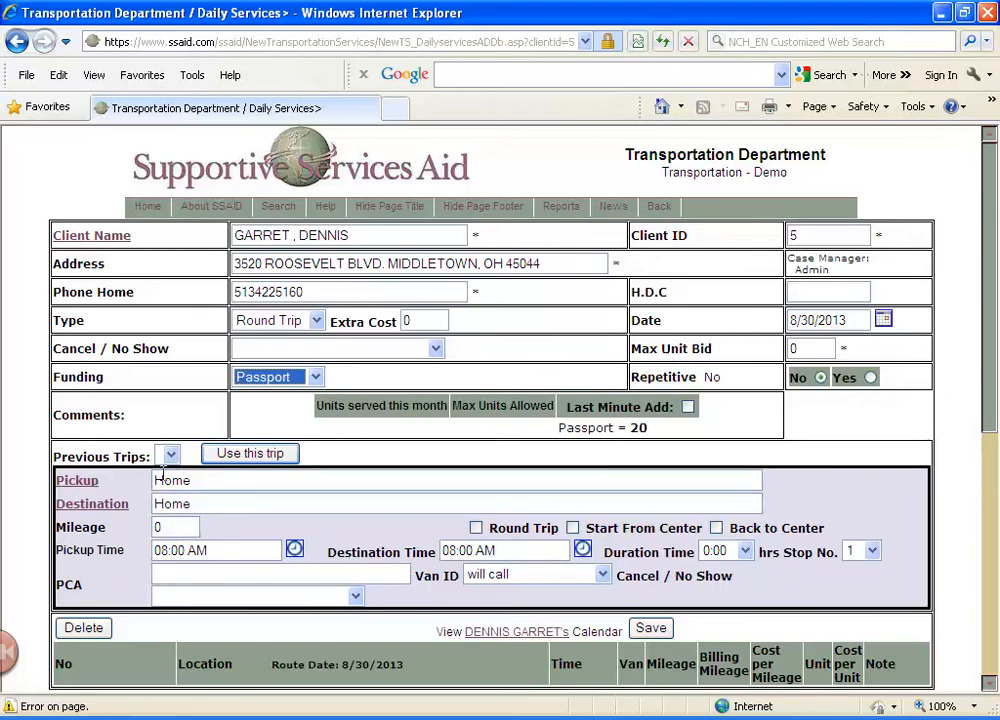
Set the destination to Pro Scan in Pleasant Ridge, Cincinnati, and enable Round Trip, Start From Center and Back to Center
left_click(100, 506)
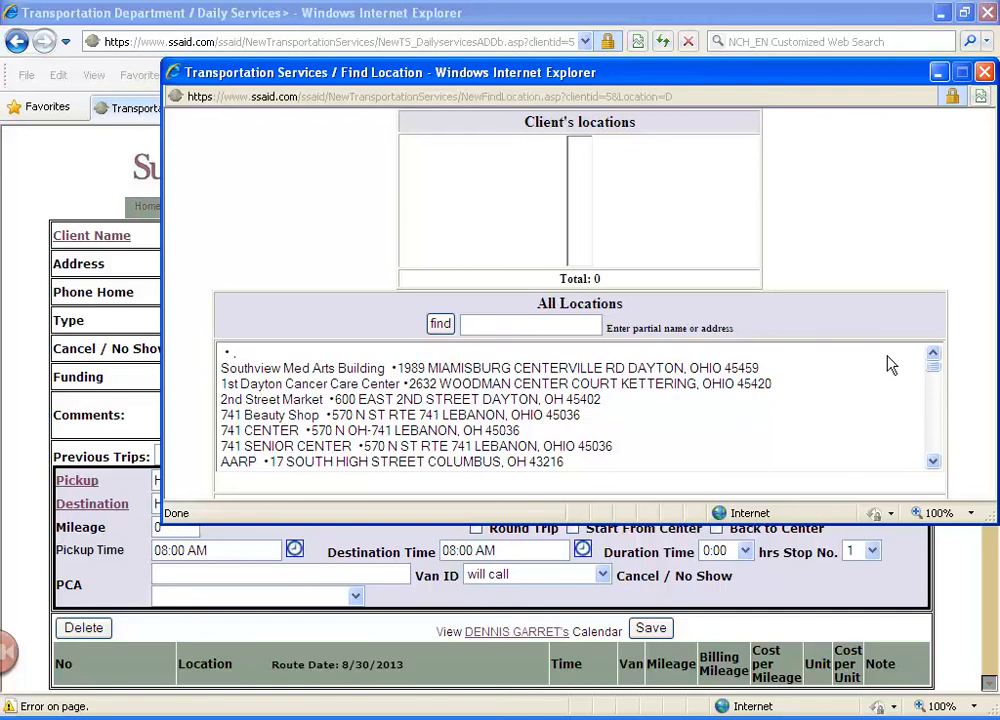
left_click_drag(931, 369, 931, 433)
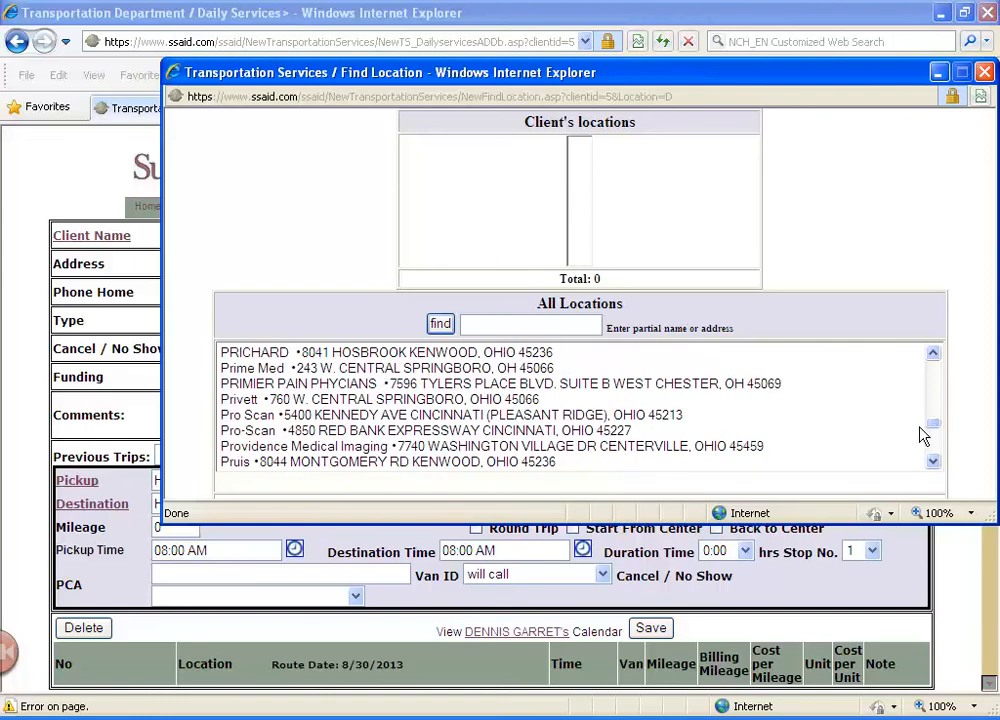
left_click(265, 420)
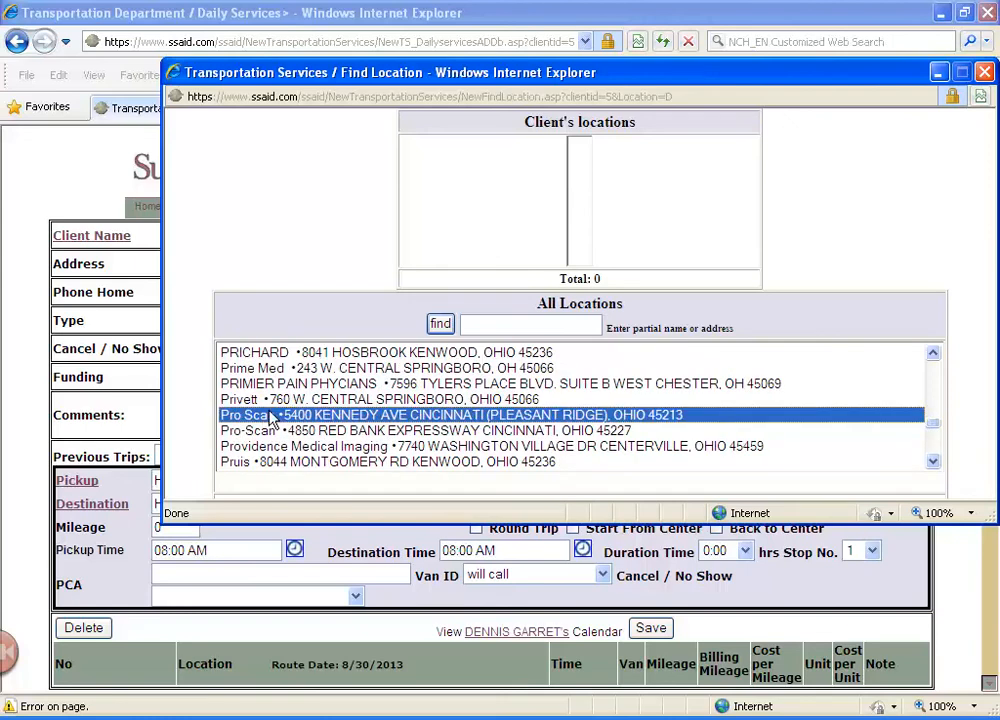
double_click(268, 420)
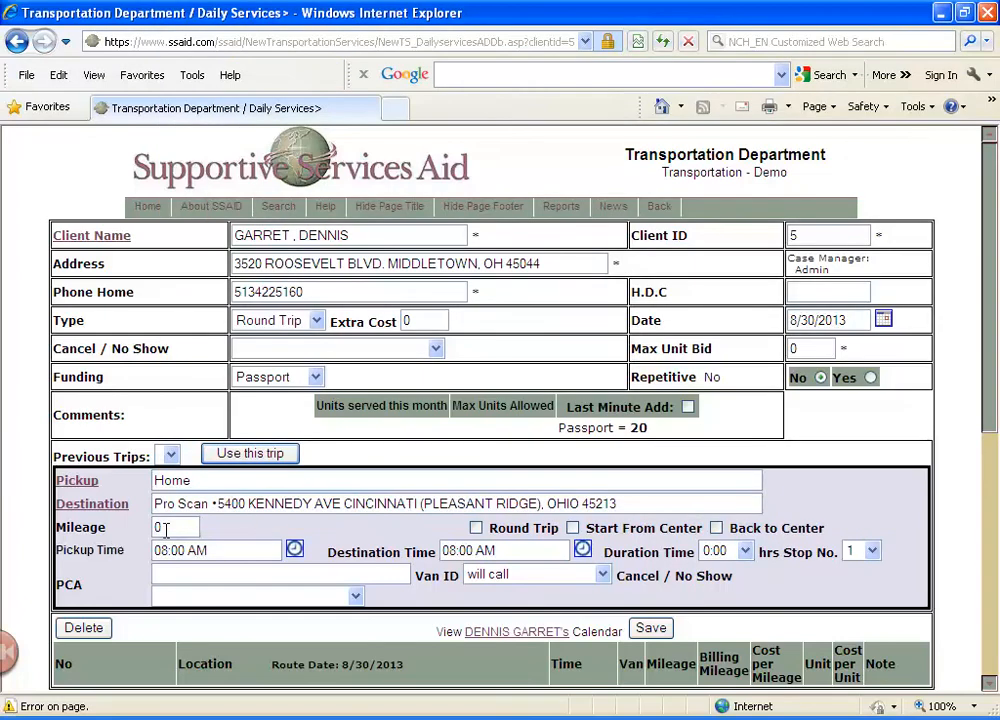
left_click(476, 528)
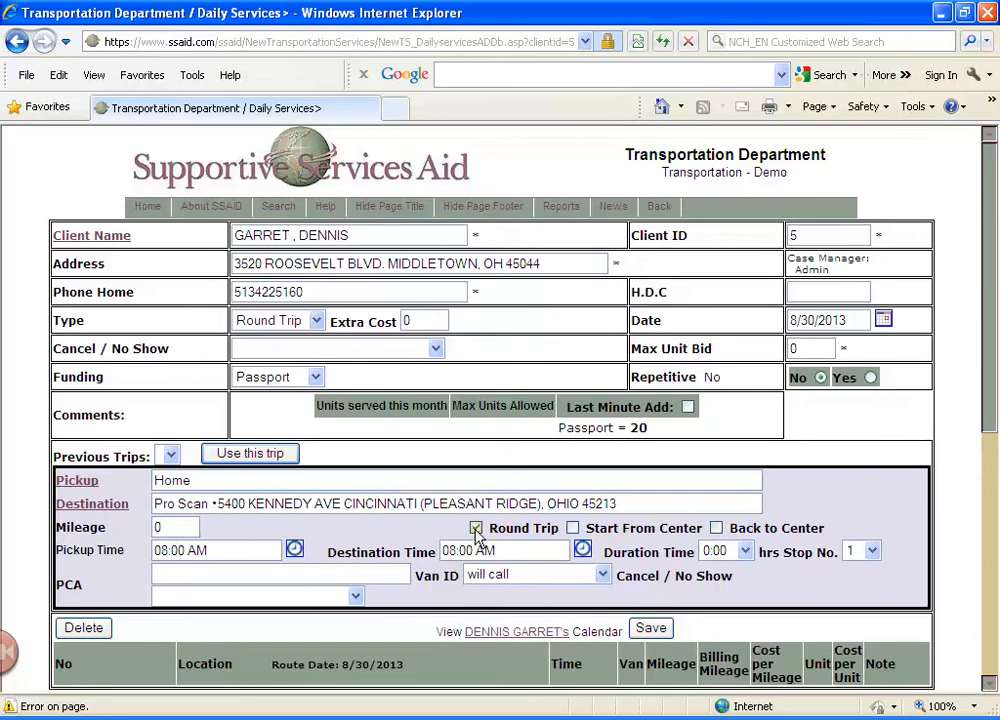
left_click(573, 528)
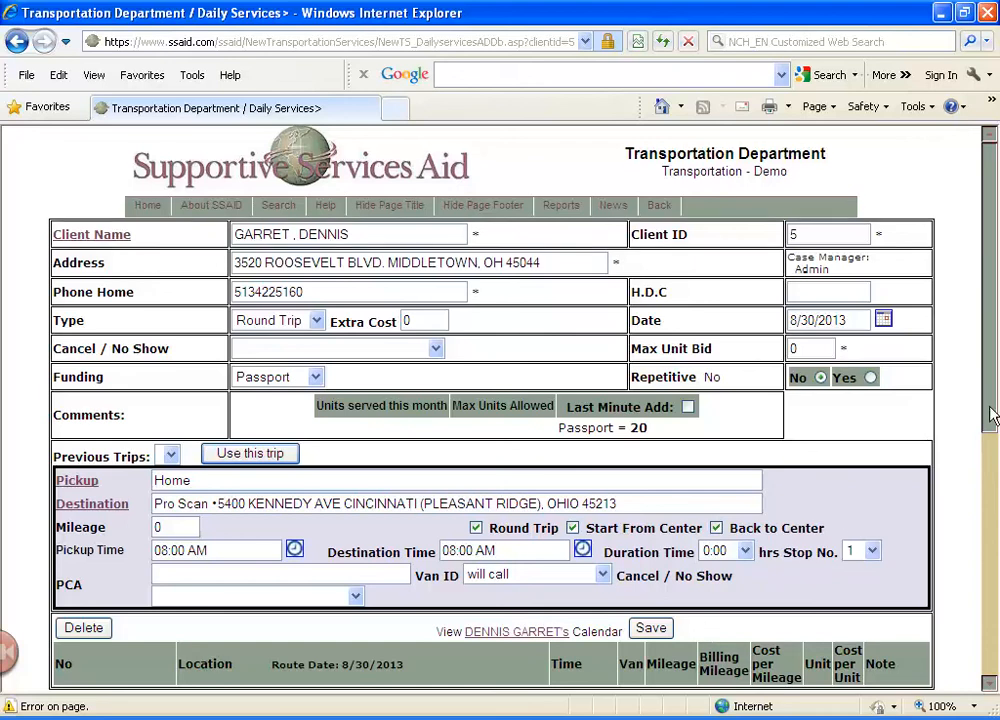
Set the destination time to 09:00 AM and the duration to 1:00 hrs, and save the trip
left_click_drag(991, 412, 991, 473)
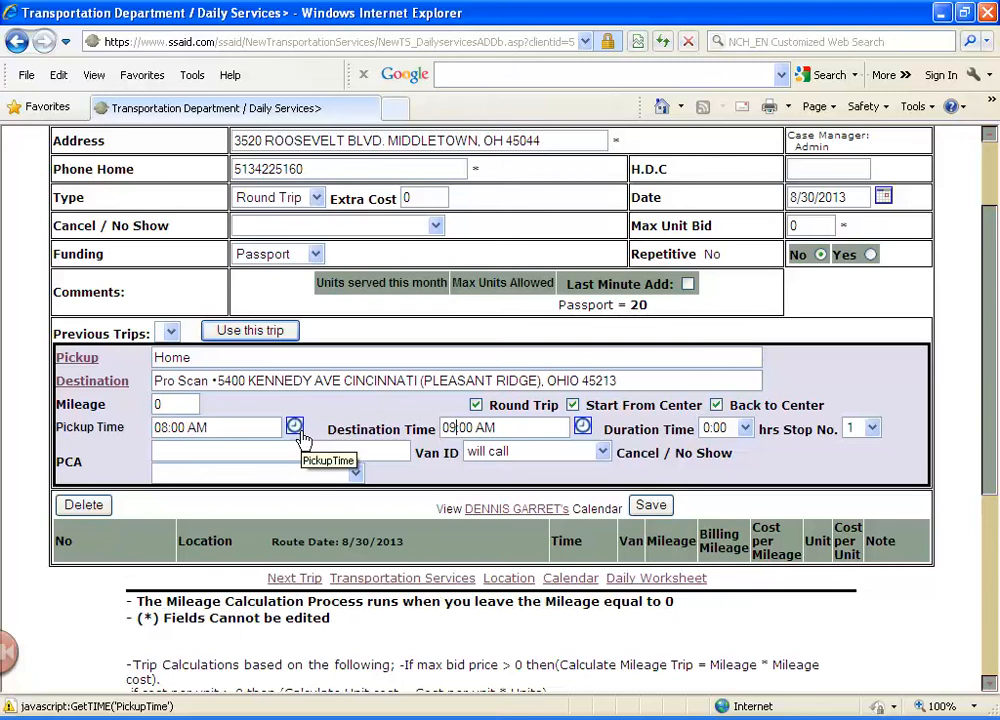
left_click(295, 428)
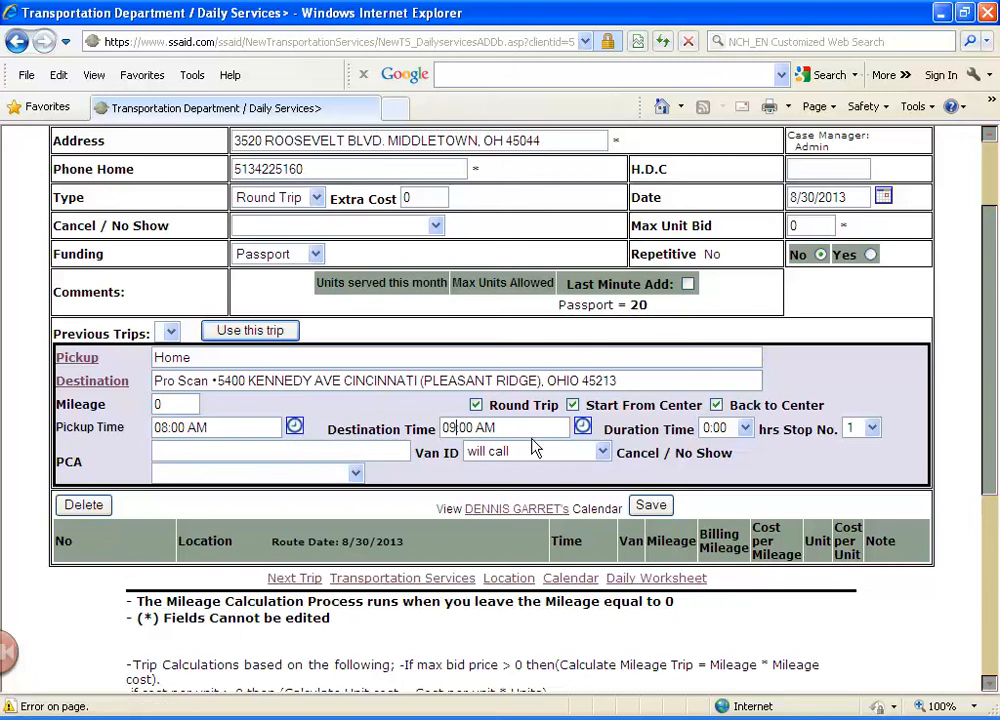
left_click(732, 429)
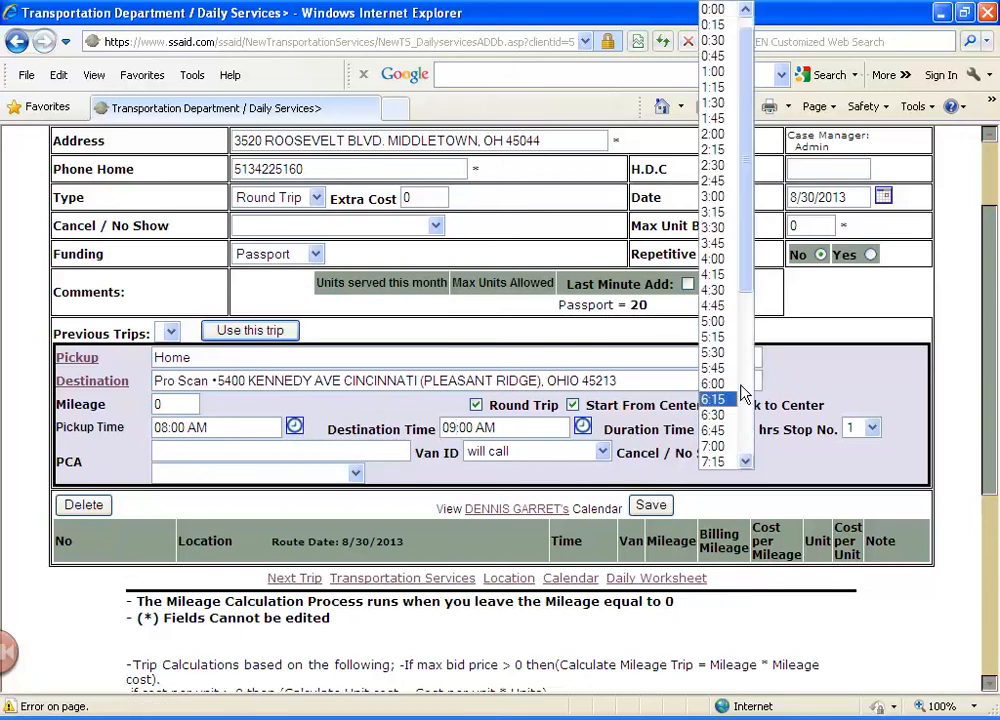
left_click(713, 71)
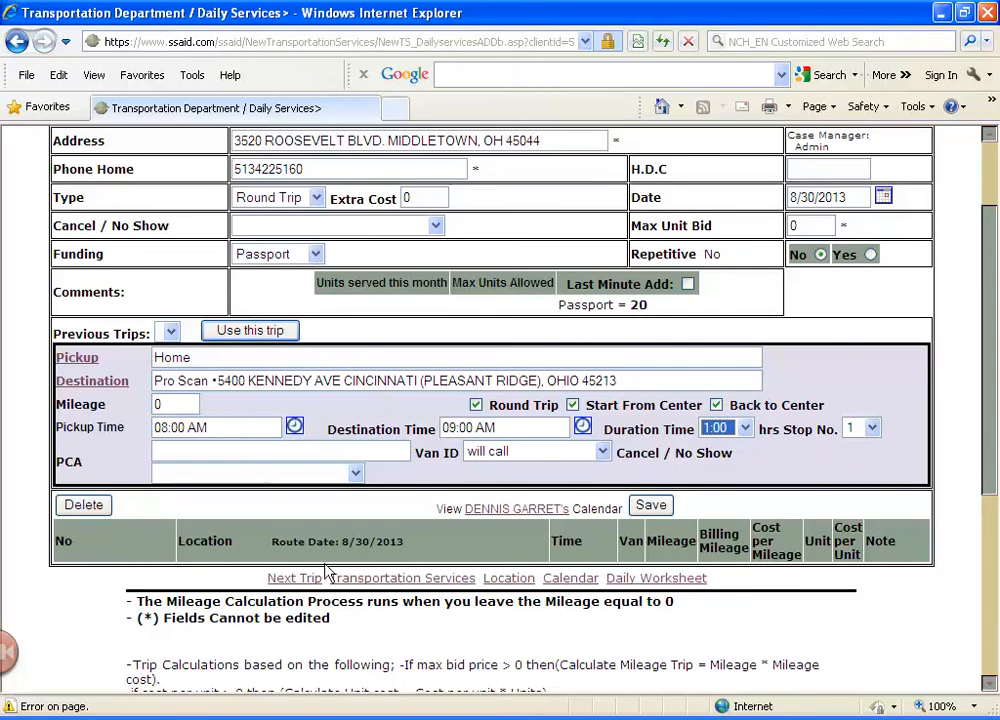
left_click(649, 507)
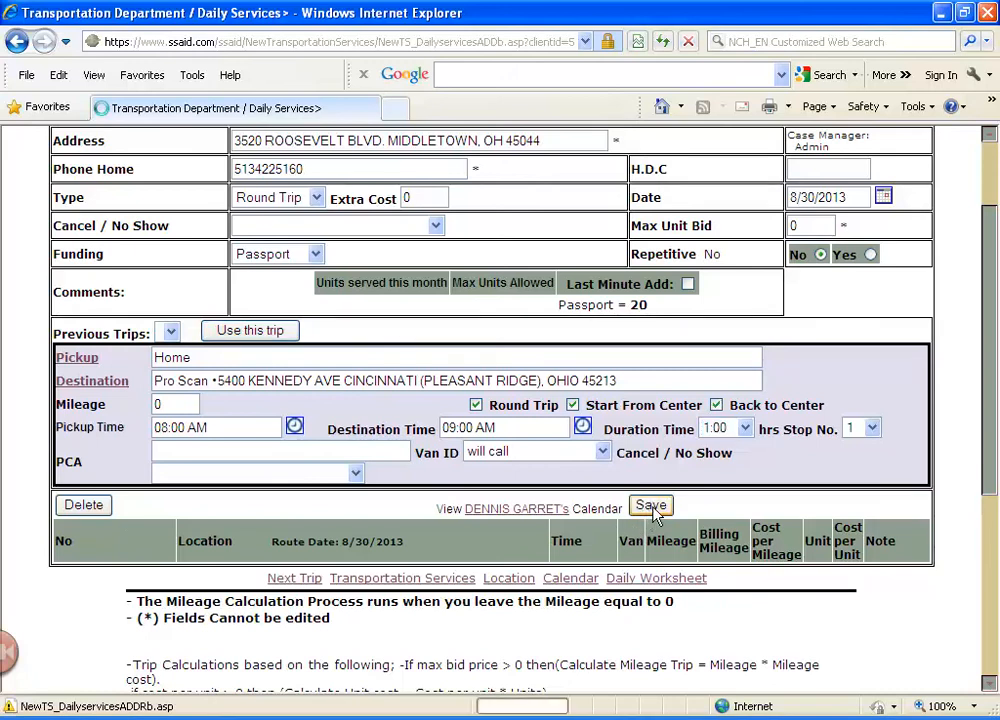
View the Google Maps route behind the mileage of the trip's first leg, enlarge the map window, and close it
scroll(660, 508, "down", 3)
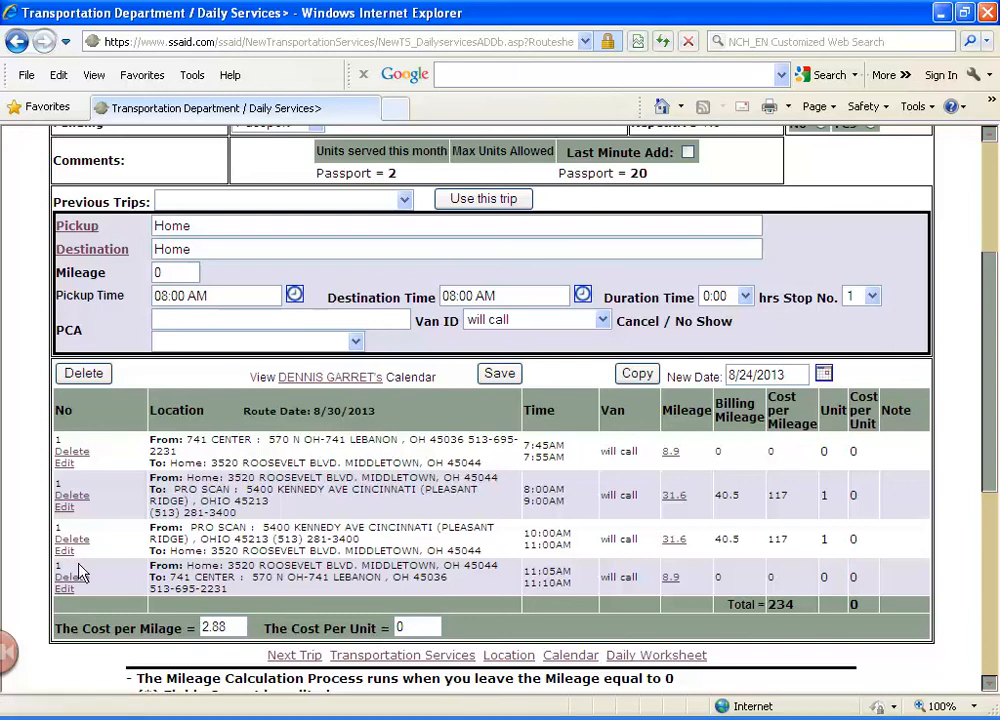
left_click(673, 456)
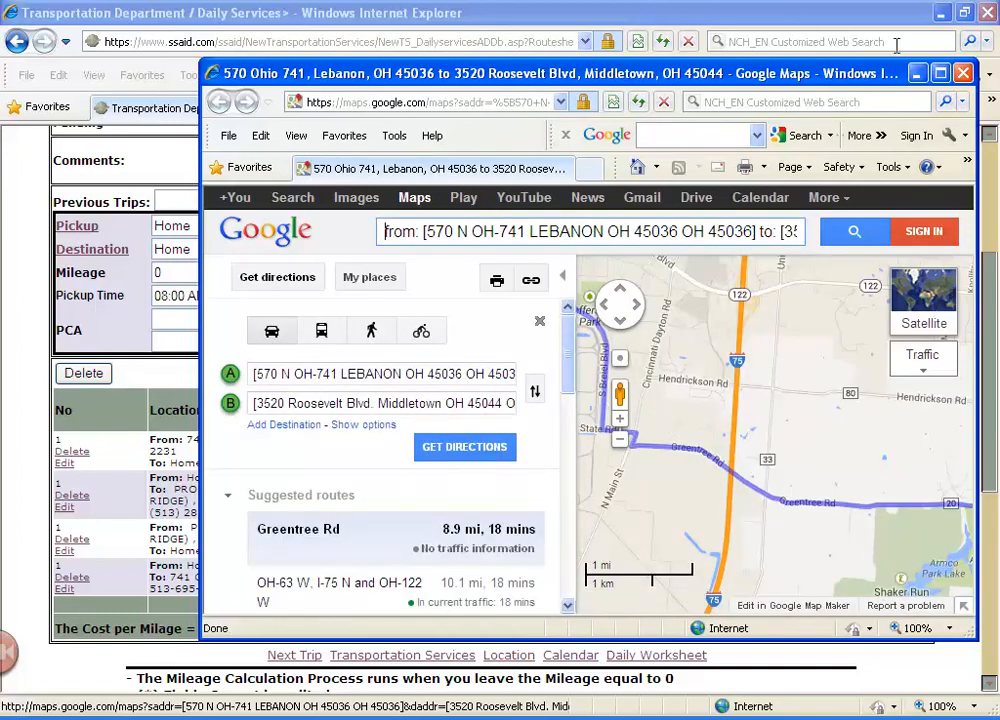
left_click(940, 73)
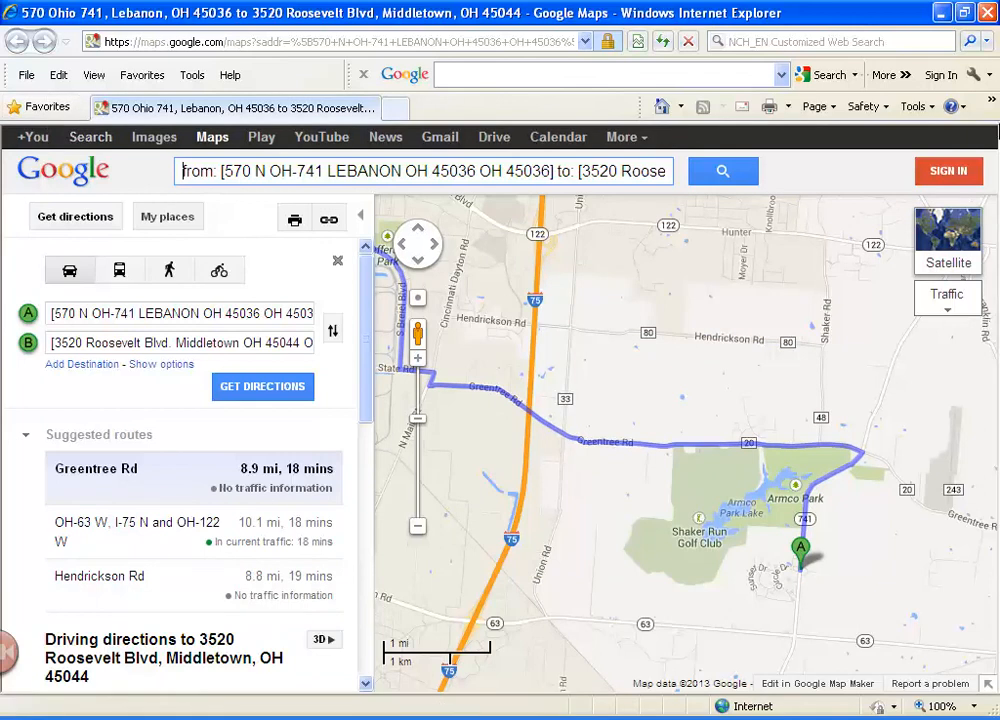
left_click(987, 15)
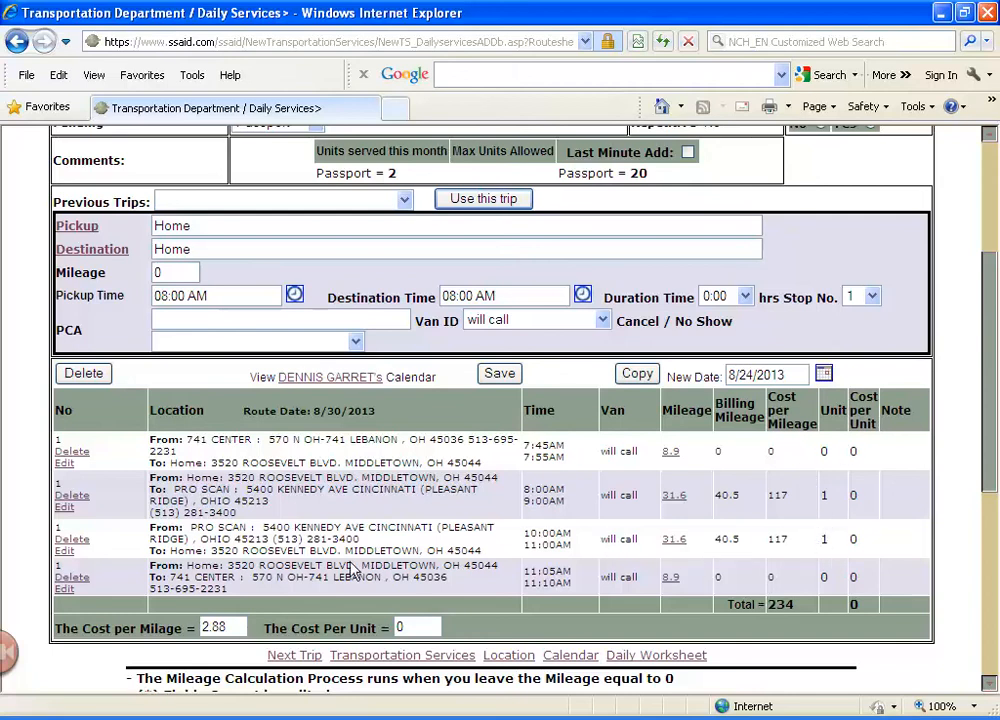
Review the saved trip's legs, times, mileage and costs together with the screen definitions below them
scroll(352, 568, "down", 1)
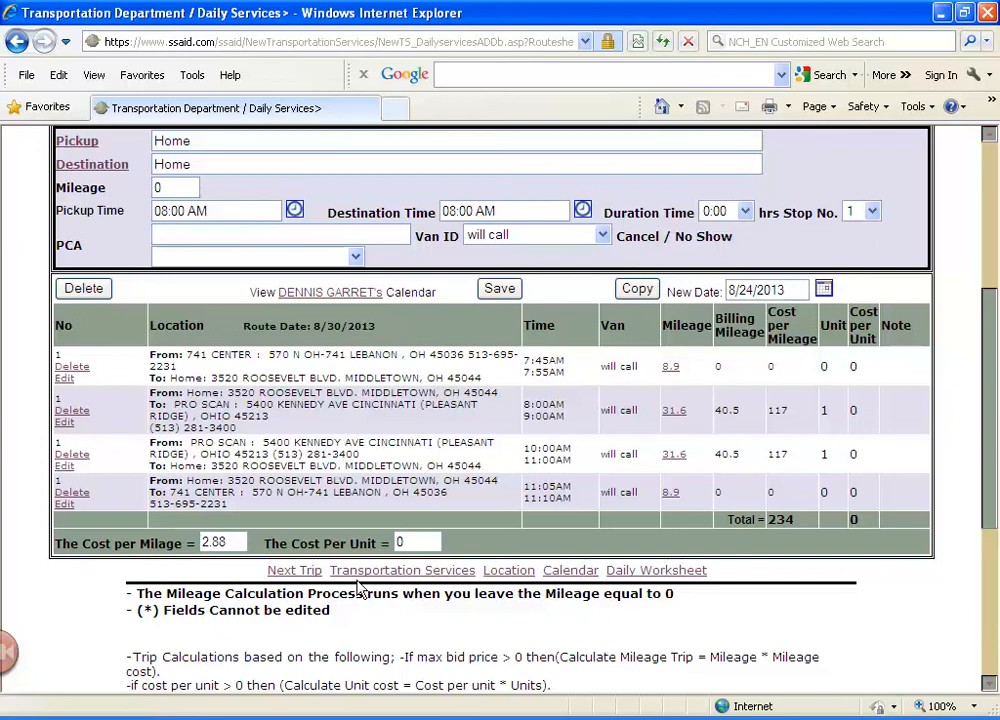
scroll(360, 590, "down", 4)
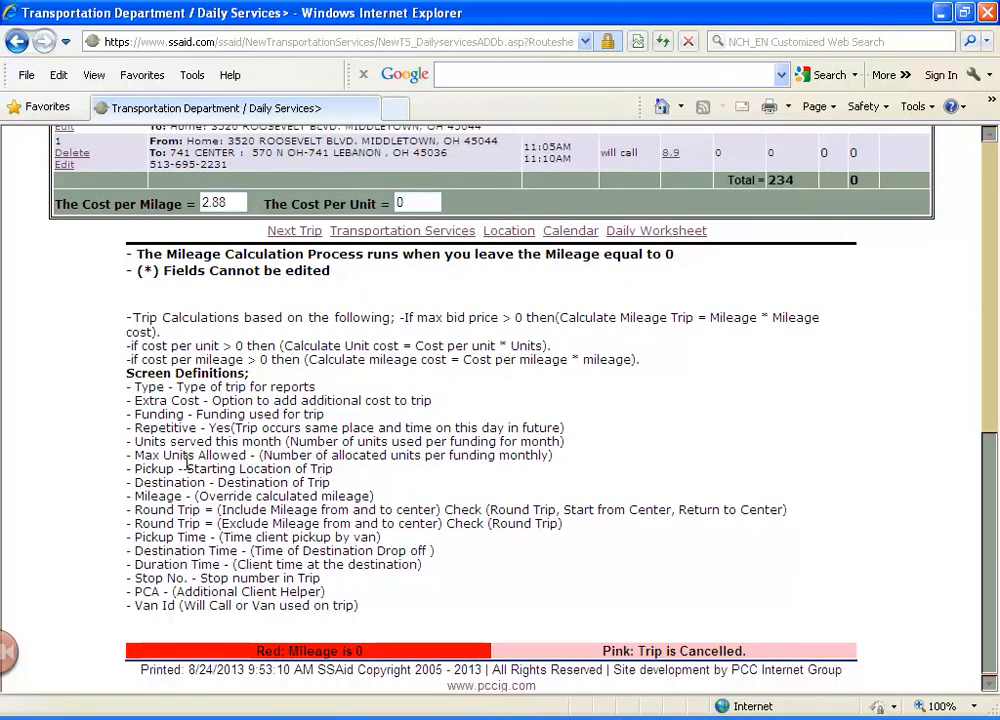
scroll(203, 345, "up", 3)
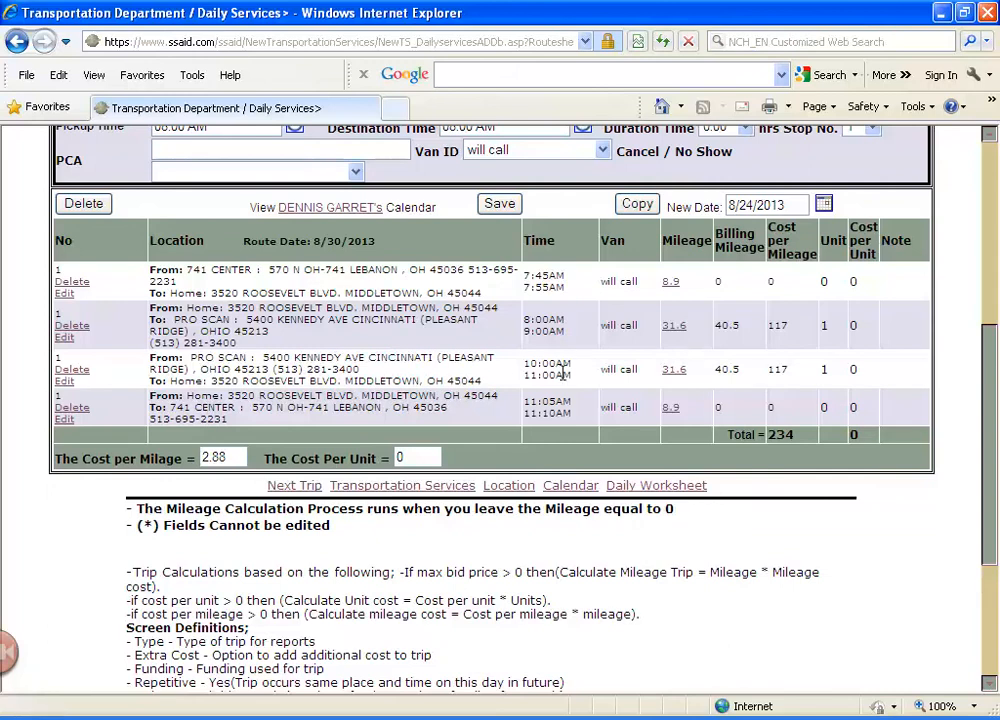
scroll(535, 400, "down", 3)
scroll(500, 450, "up", 4)
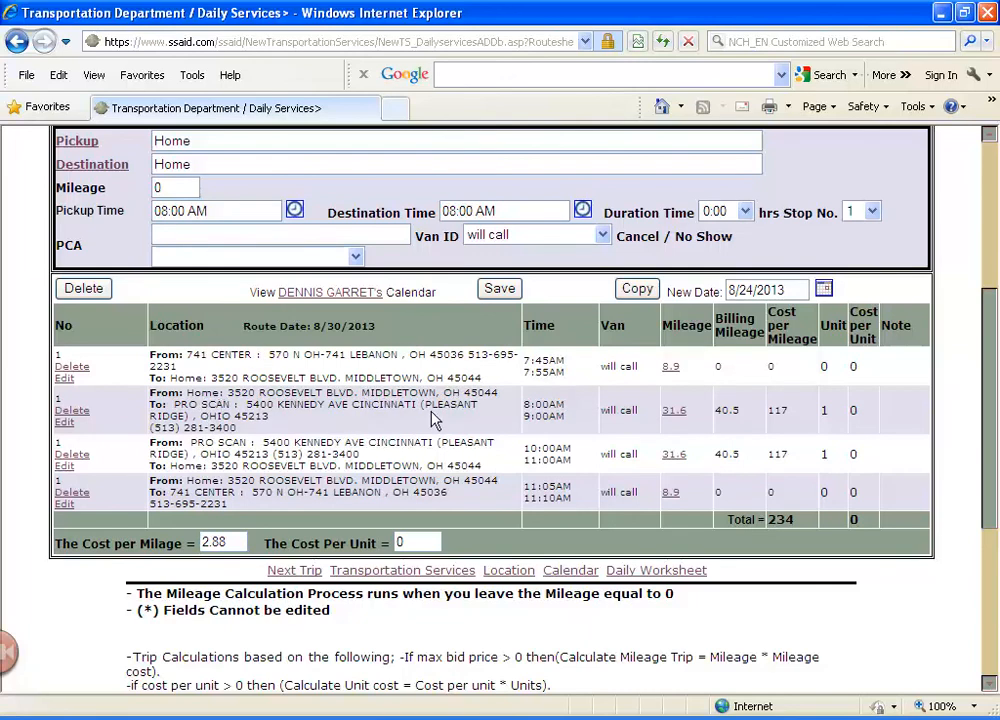
scroll(432, 420, "up", 3)
scroll(431, 414, "down", 5)
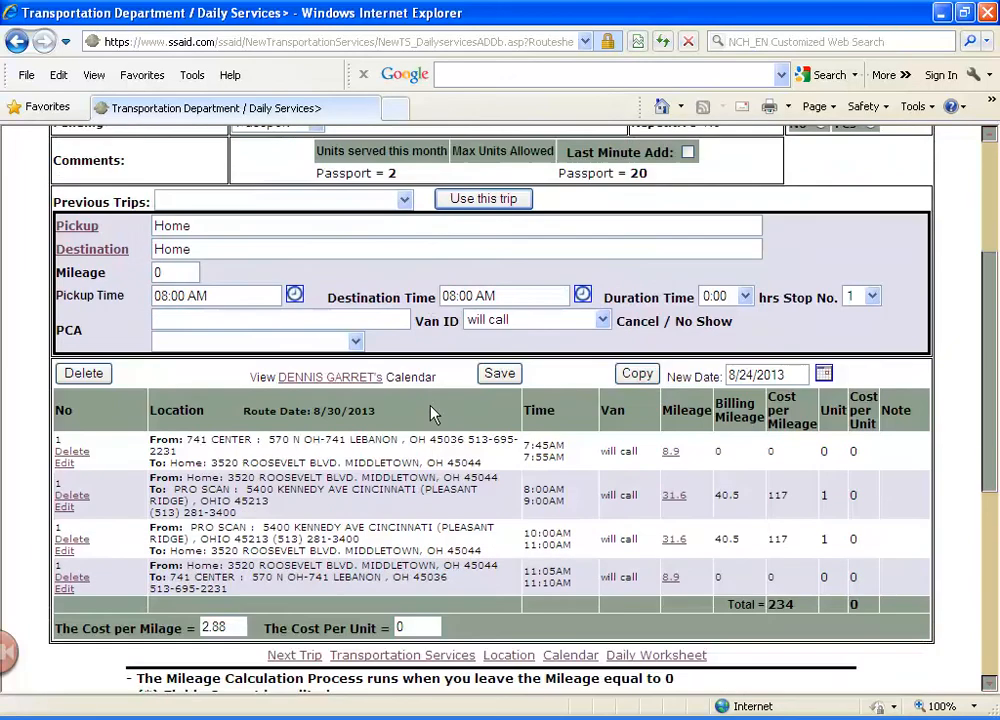
scroll(425, 405, "down", 2)
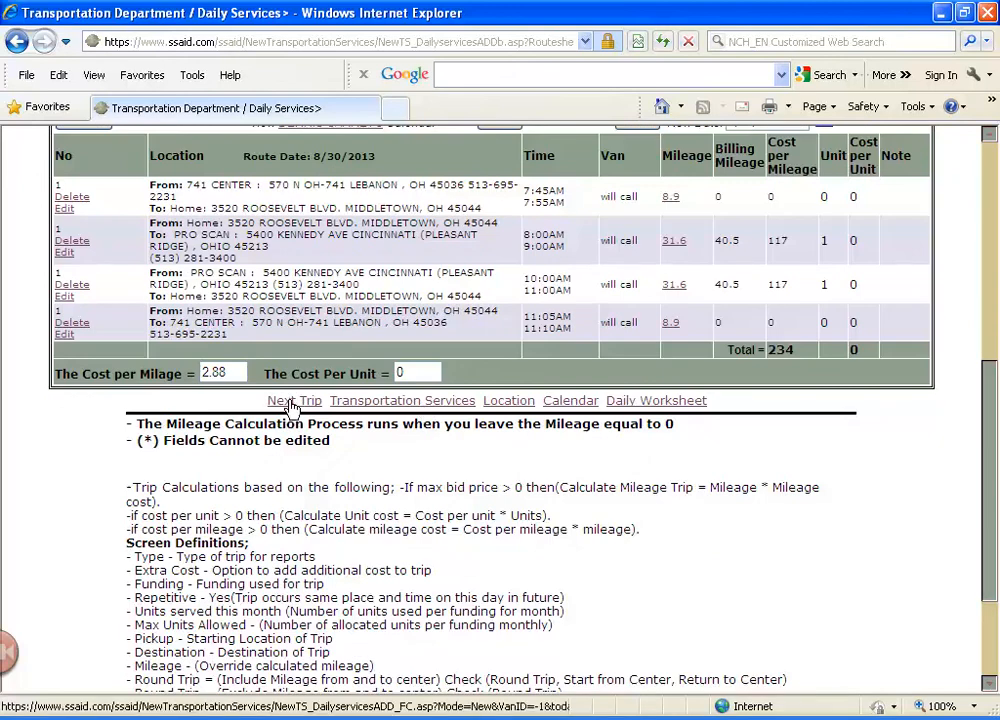
Open the August 30 daily services through the Calendar Trip Builder, view the Trip List, and return to the daily services
left_click(387, 403)
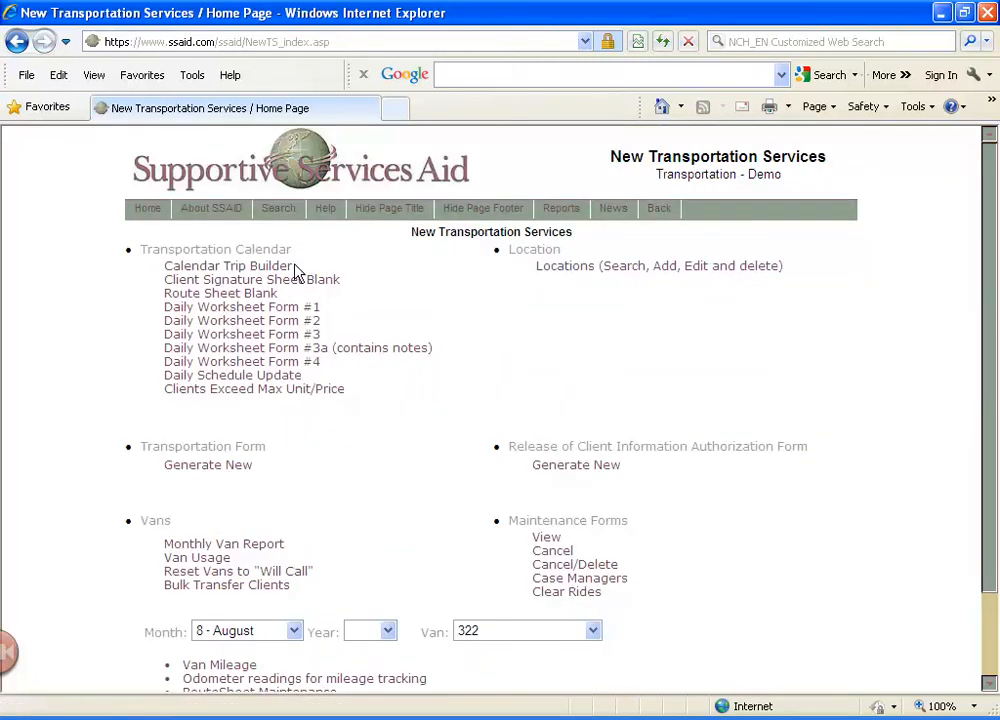
left_click(292, 268)
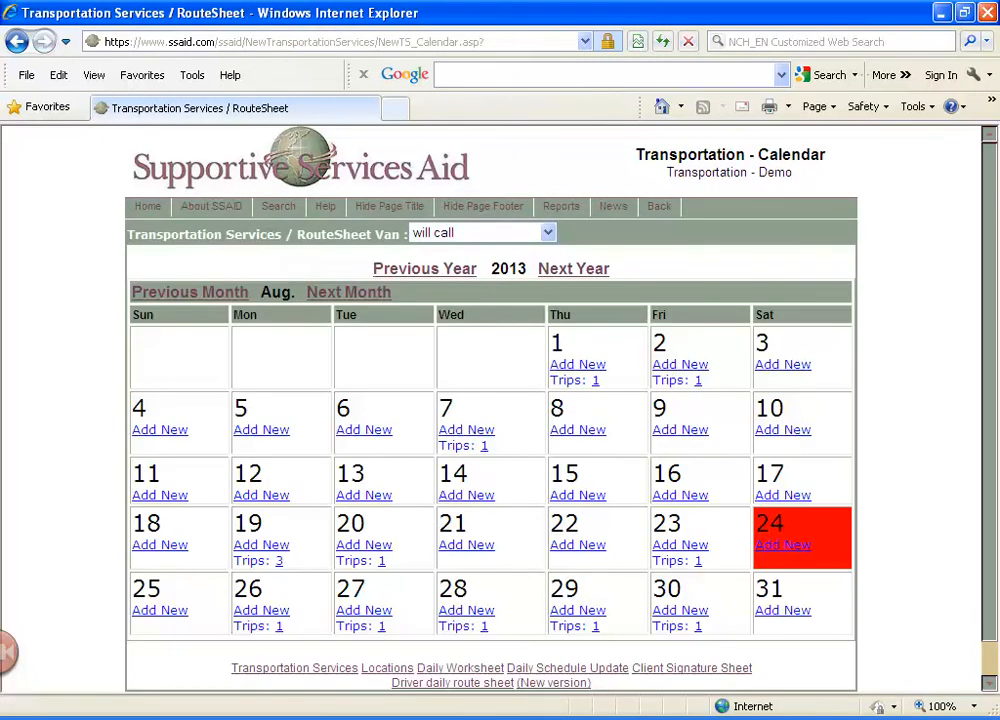
left_click(698, 628)
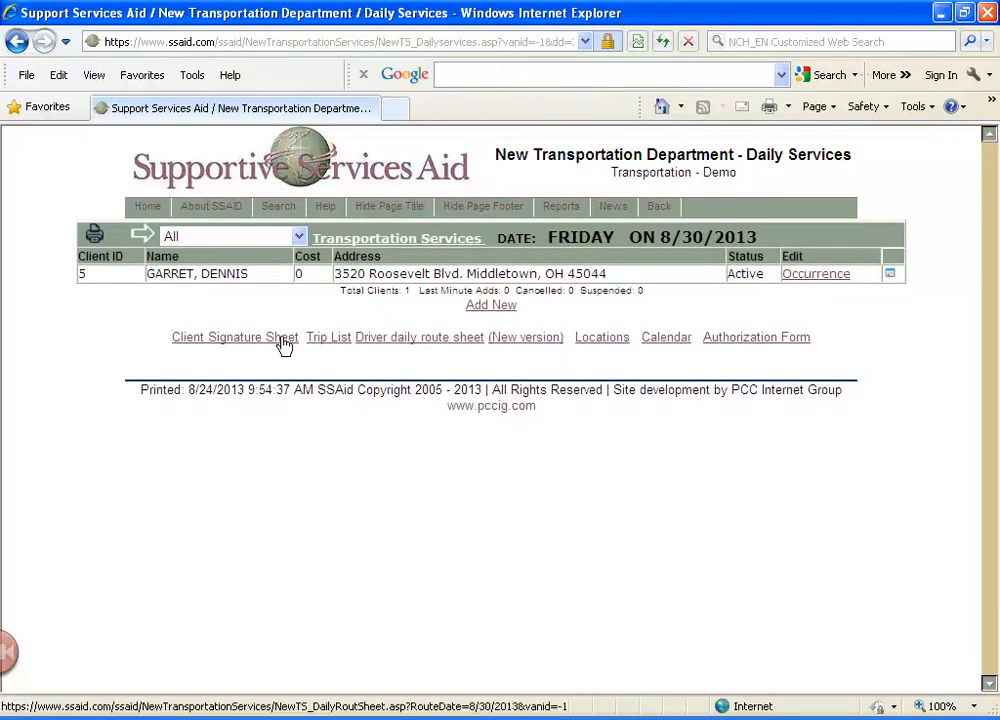
left_click(321, 341)
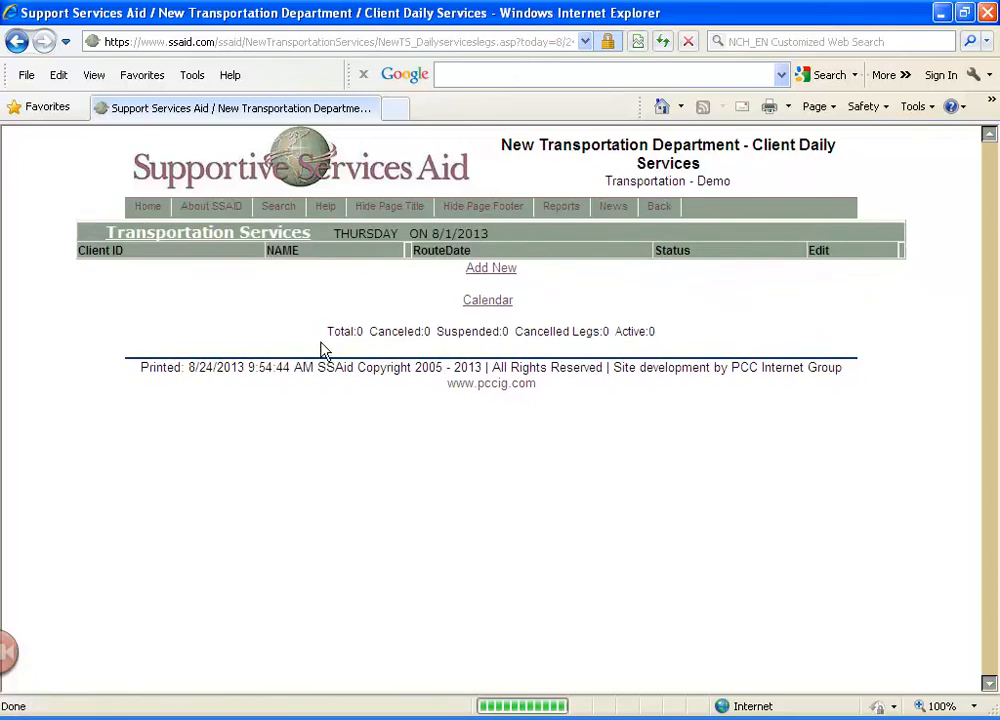
left_click(16, 41)
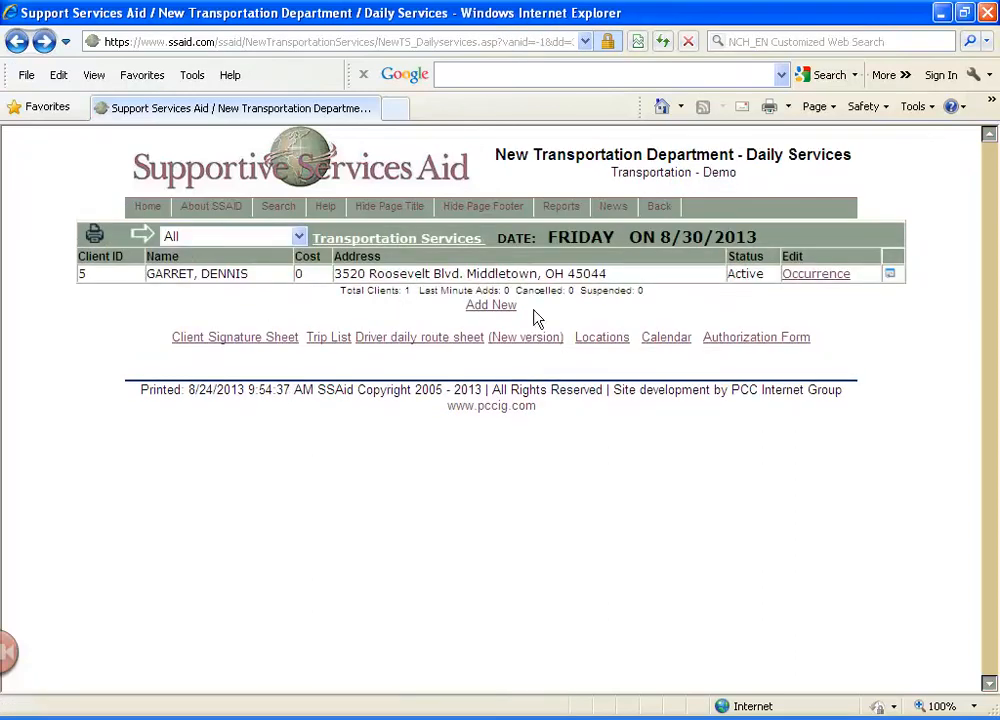
View the Driver daily route sheet for 8/30/2013 and return to the August transportation calendar
left_click(397, 340)
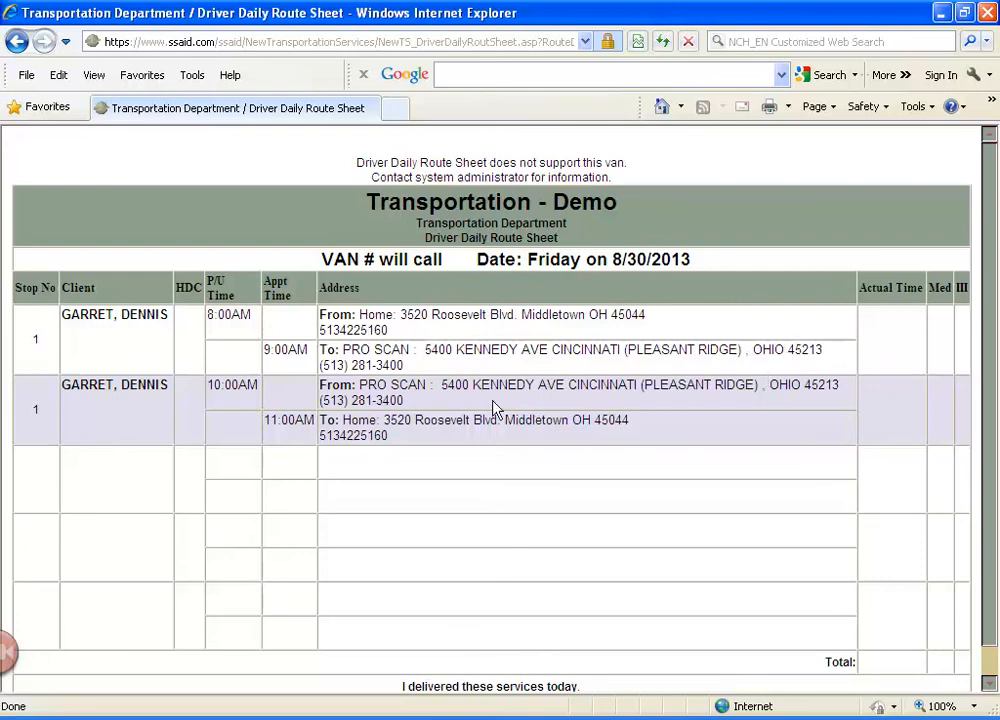
left_click(28, 52)
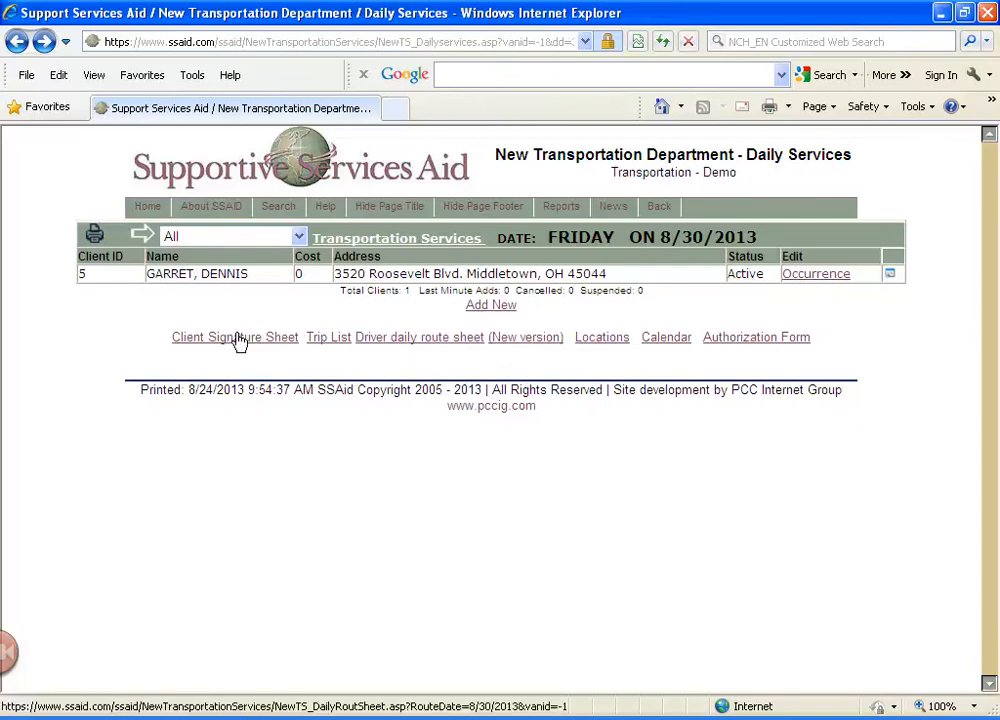
left_click(16, 42)
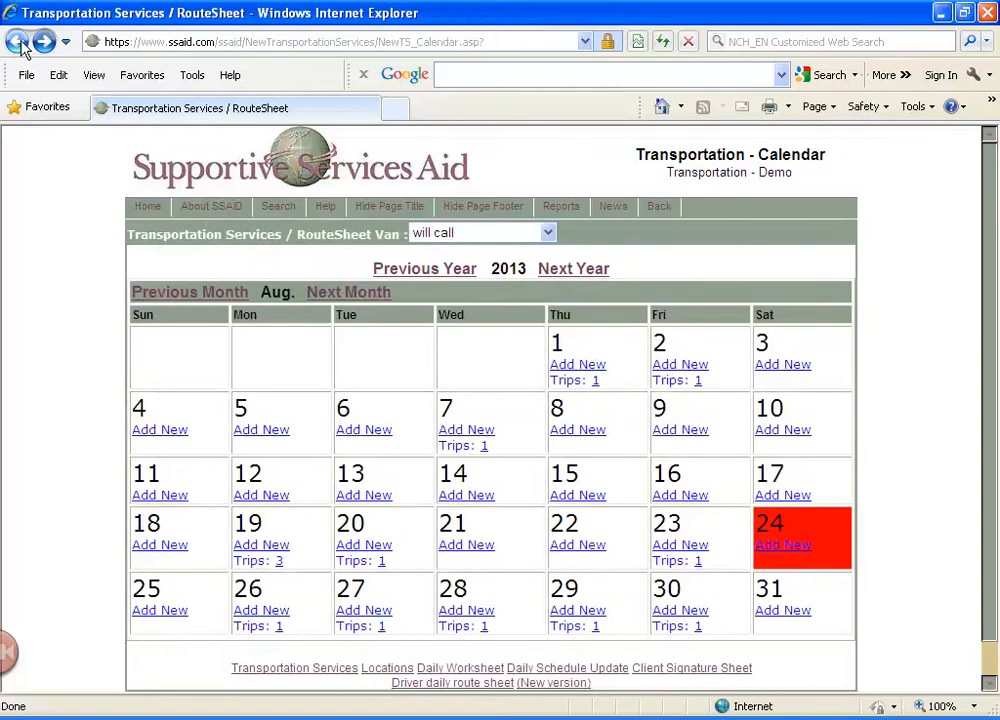
Look through the vans offered for the calendar's route sheet, keeping will call selected
scroll(343, 575, "down", 1)
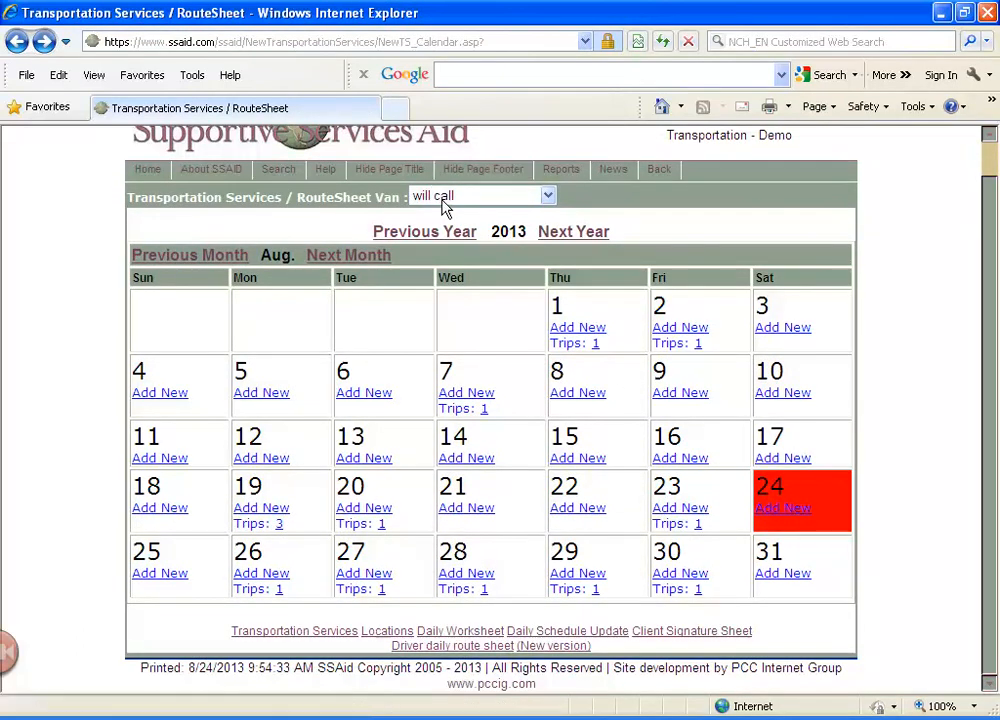
left_click(546, 198)
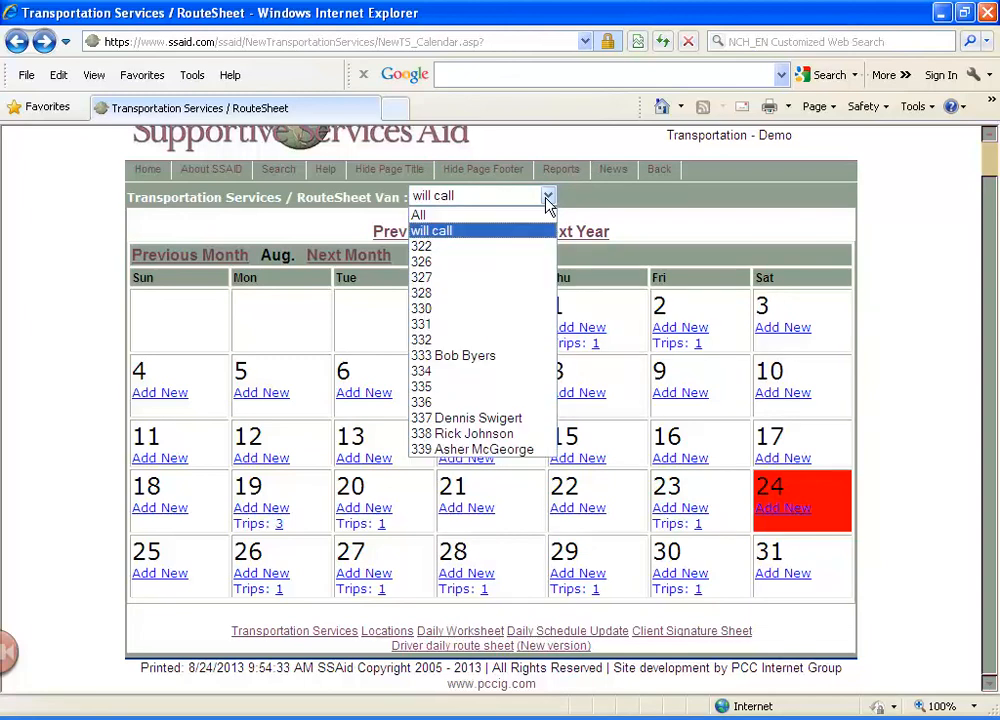
left_click(547, 197)
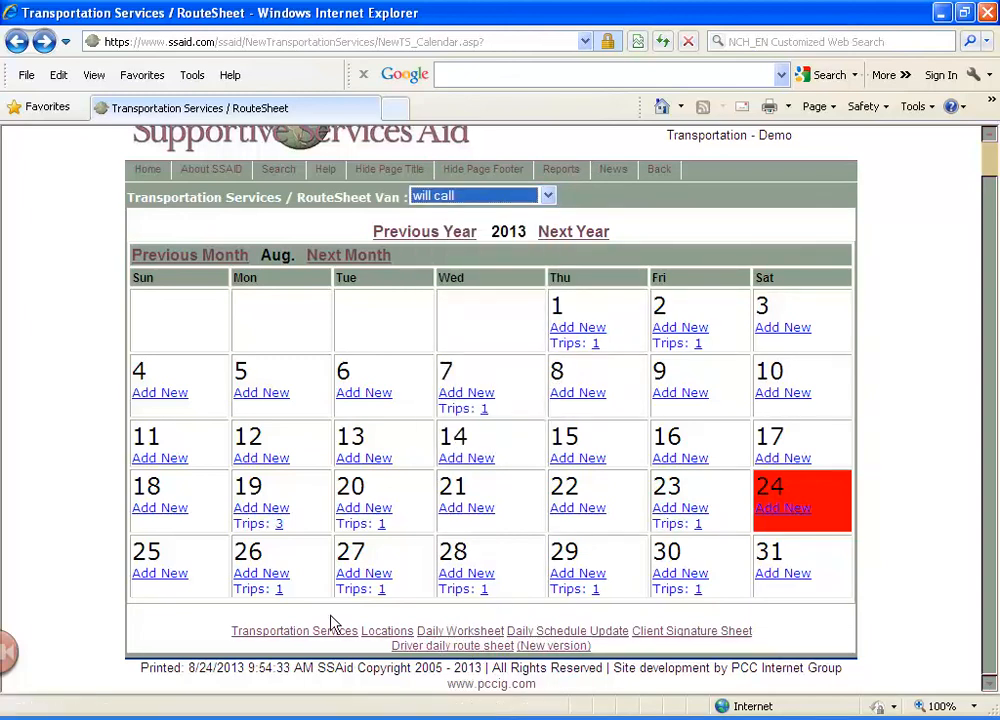
Open the client's August 30 trip occurrence, view the client's individual trip calendar, and close the calendar window
left_click(698, 590)
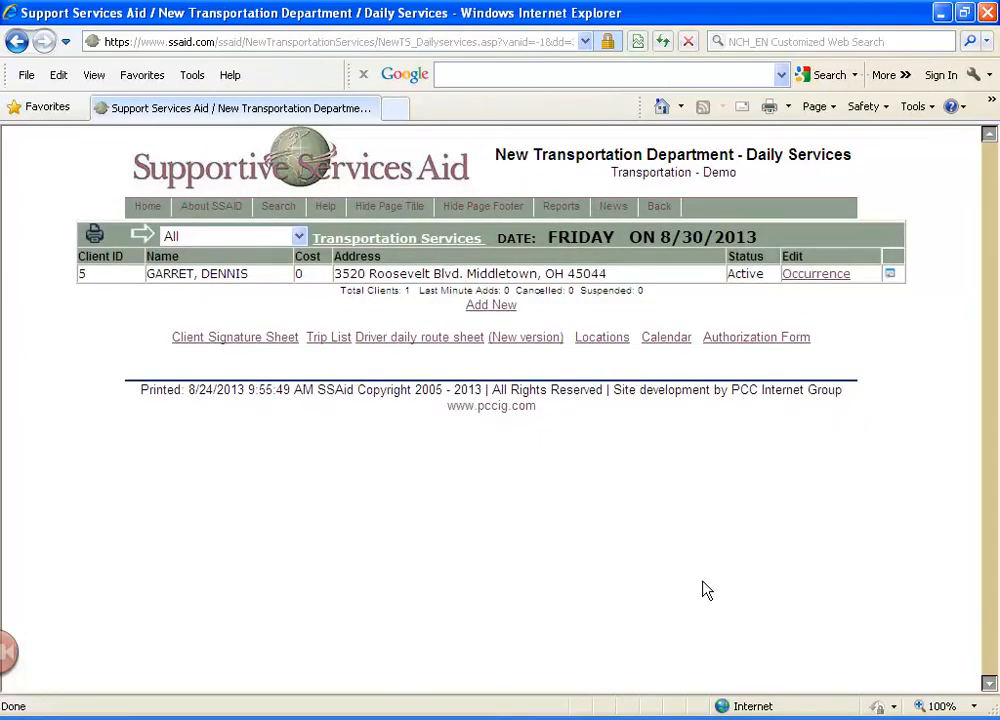
left_click(815, 285)
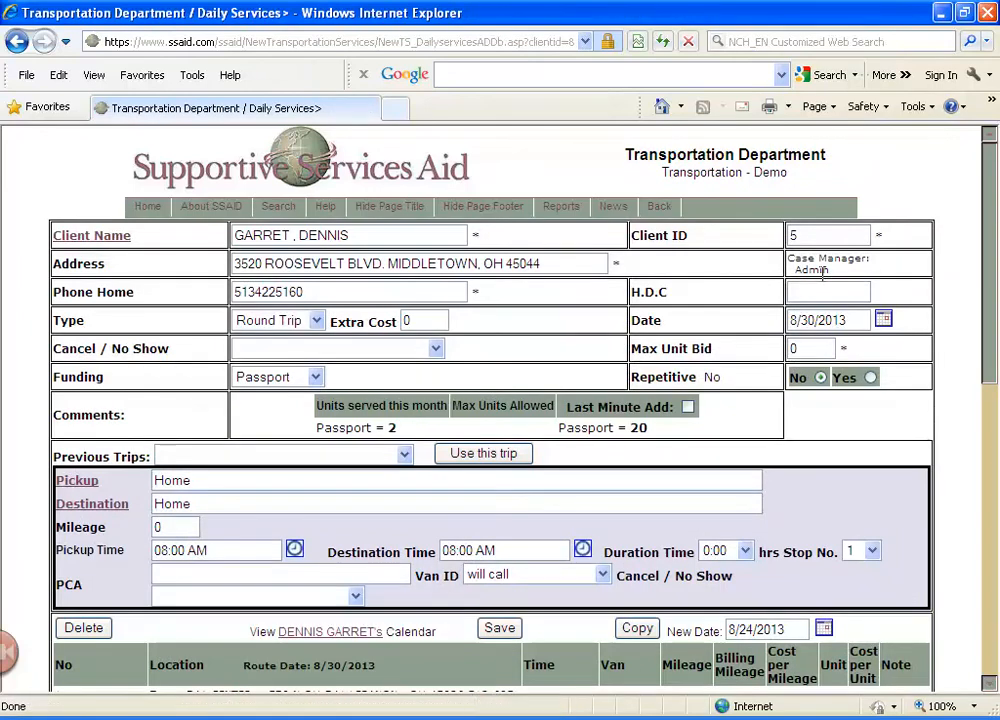
scroll(272, 484, "down", 1)
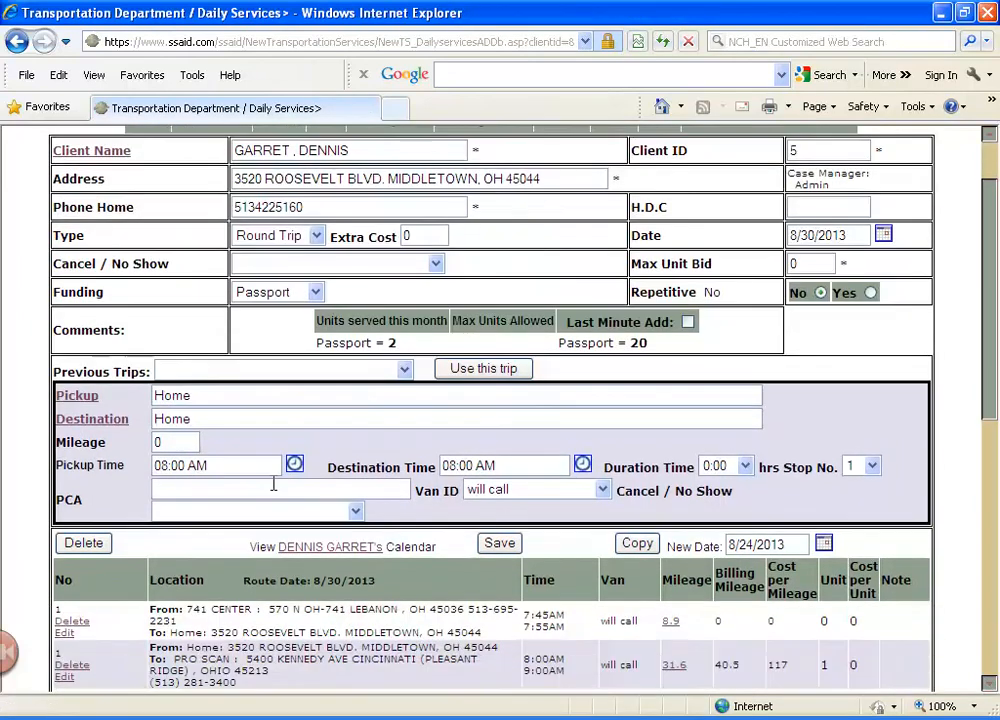
left_click(370, 553)
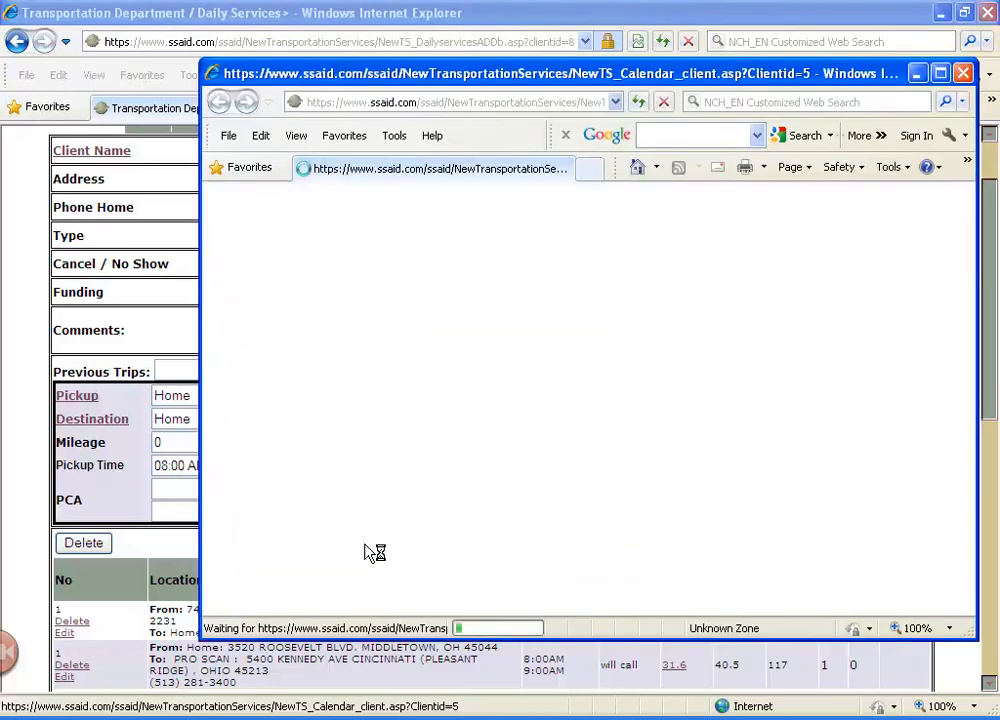
scroll(683, 484, "down", 3)
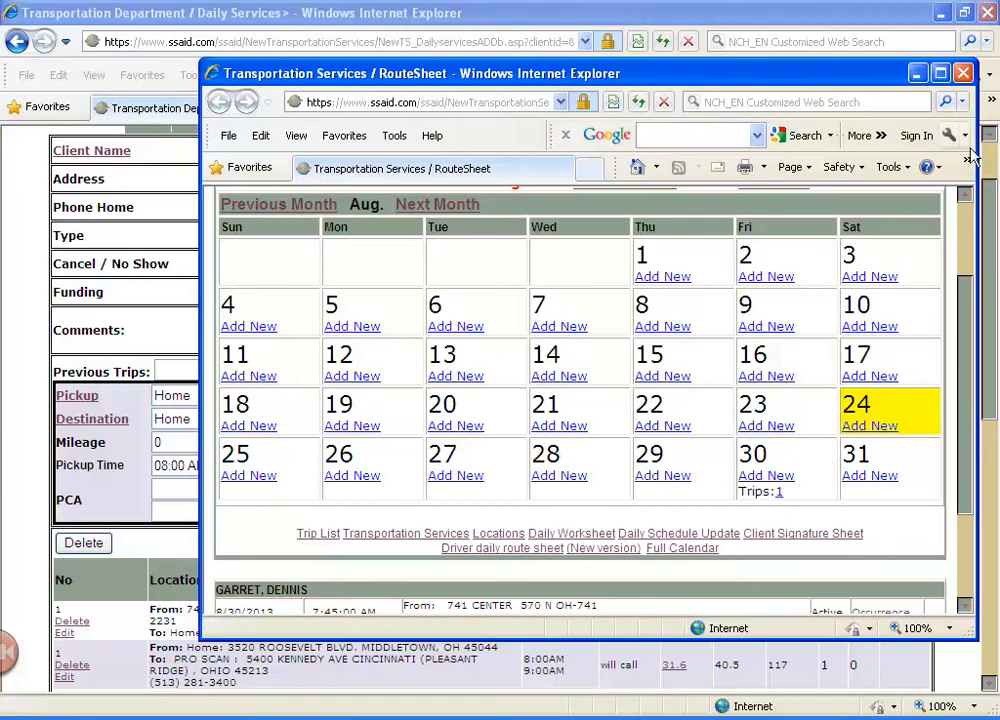
left_click(963, 73)
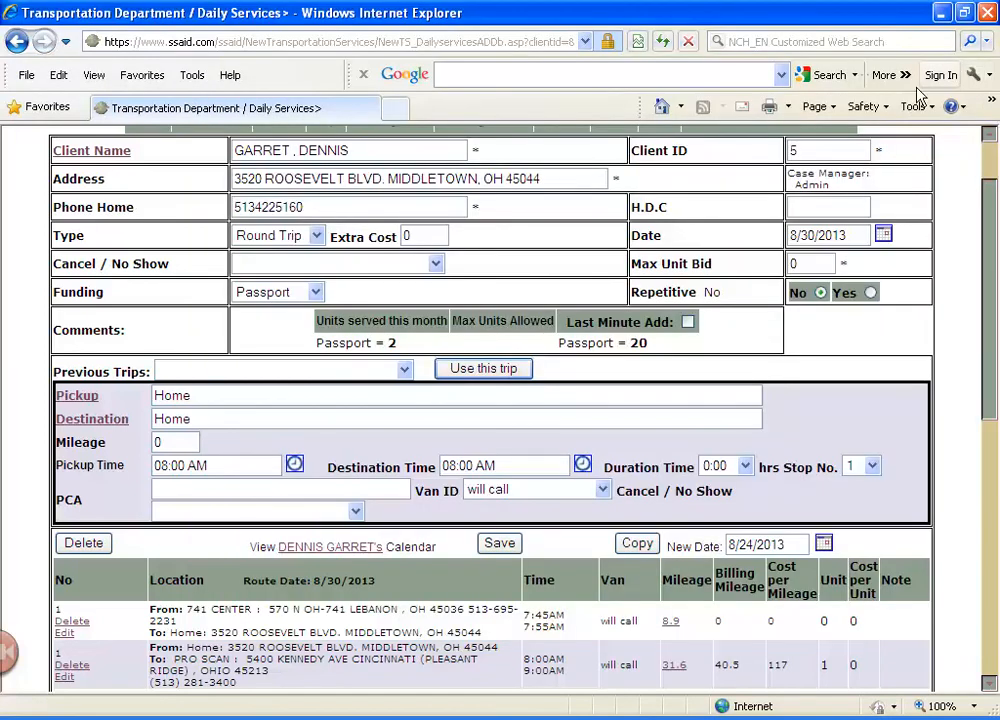
Display Daily Worksheet Form #1 for 8/30/2013, check the linked Daily Services list, and return to the worksheet
scroll(467, 581, "up", 1)
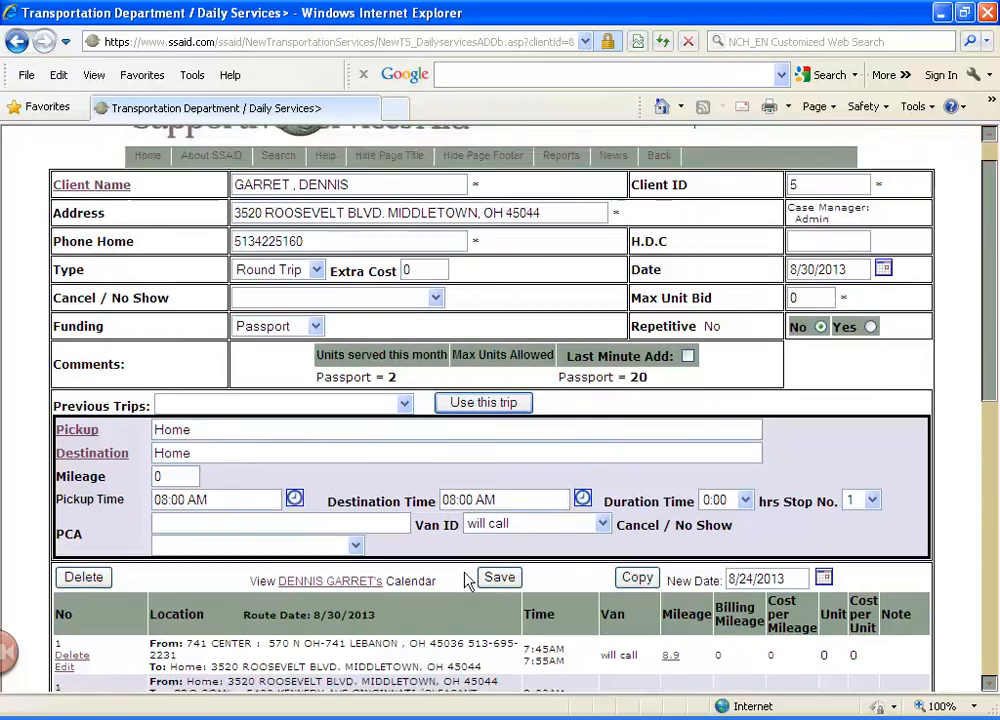
scroll(463, 575, "down", 3)
scroll(457, 566, "down", 3)
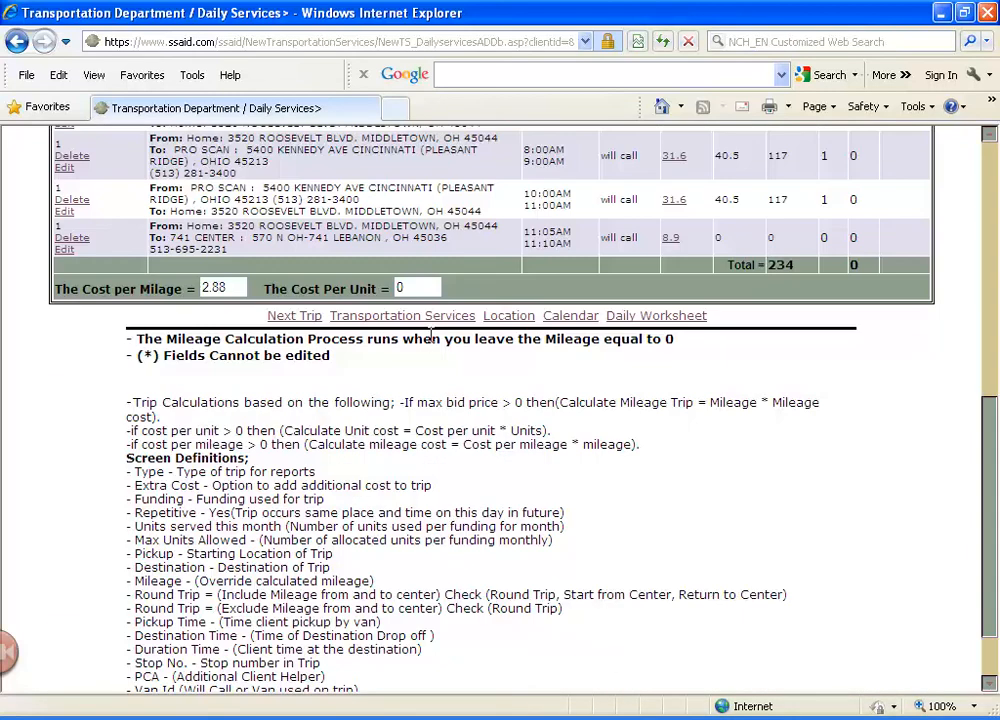
left_click(428, 316)
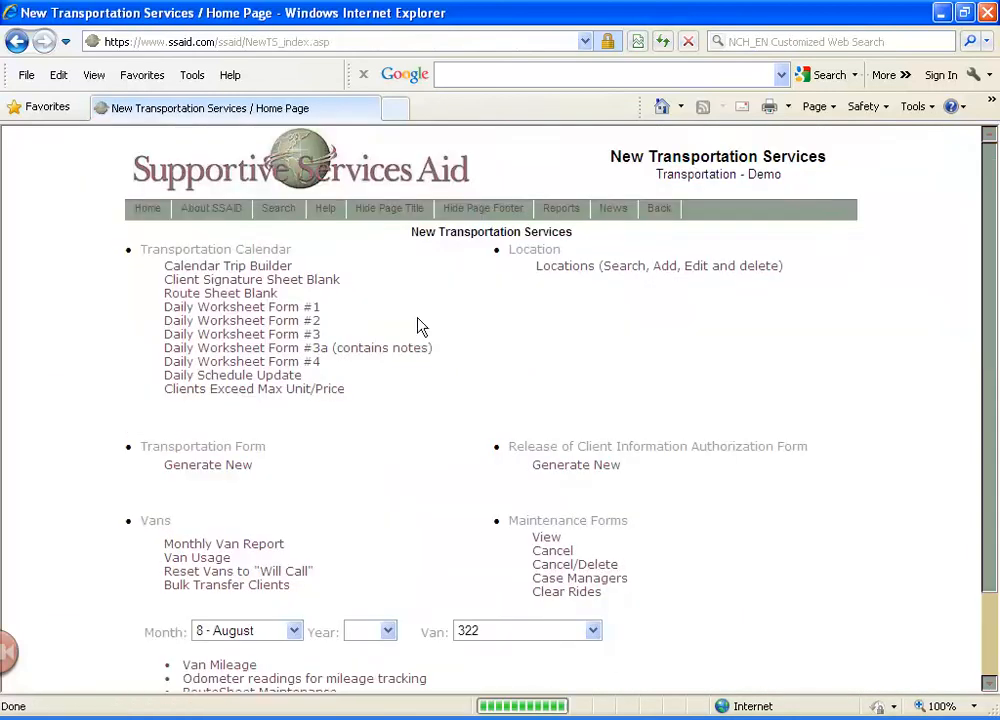
left_click(312, 310)
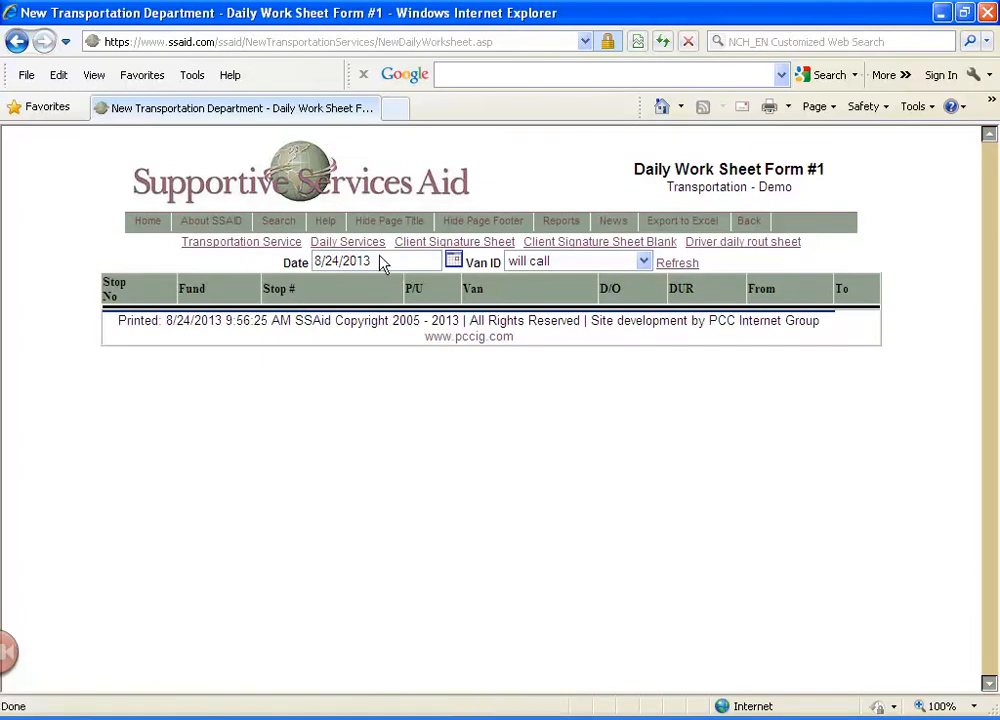
left_click(454, 262)
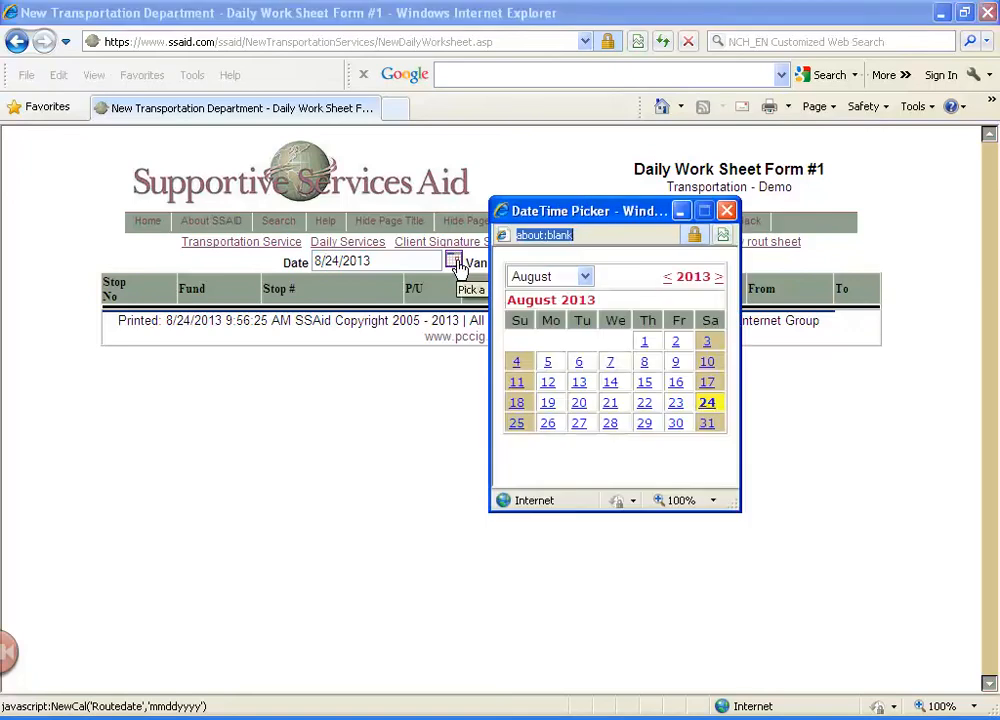
left_click(675, 424)
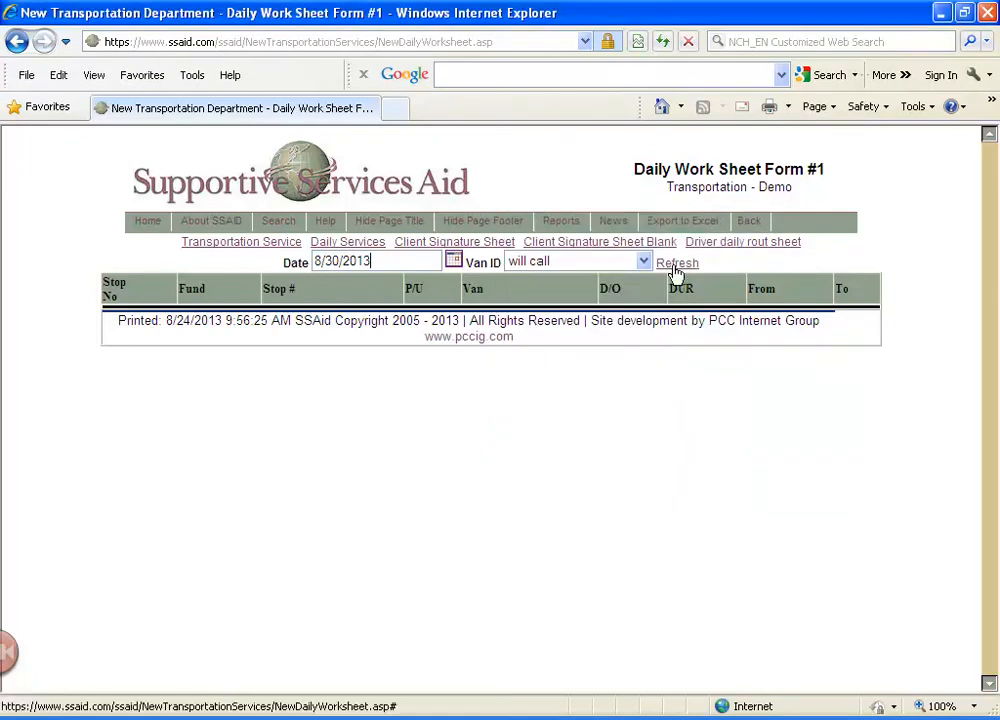
left_click(678, 264)
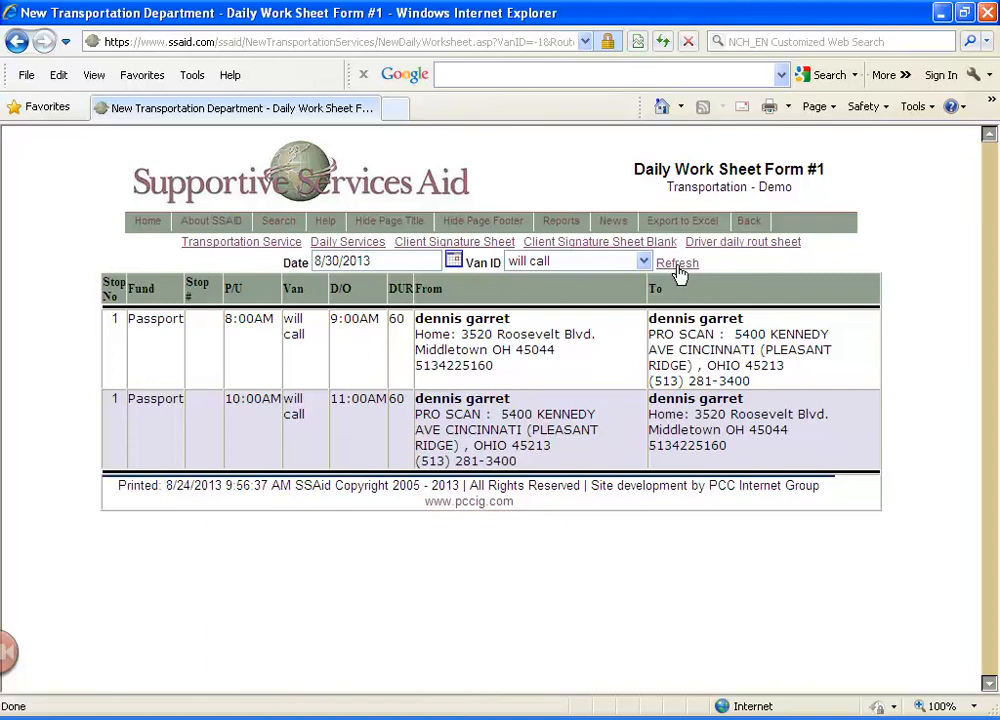
left_click(372, 245)
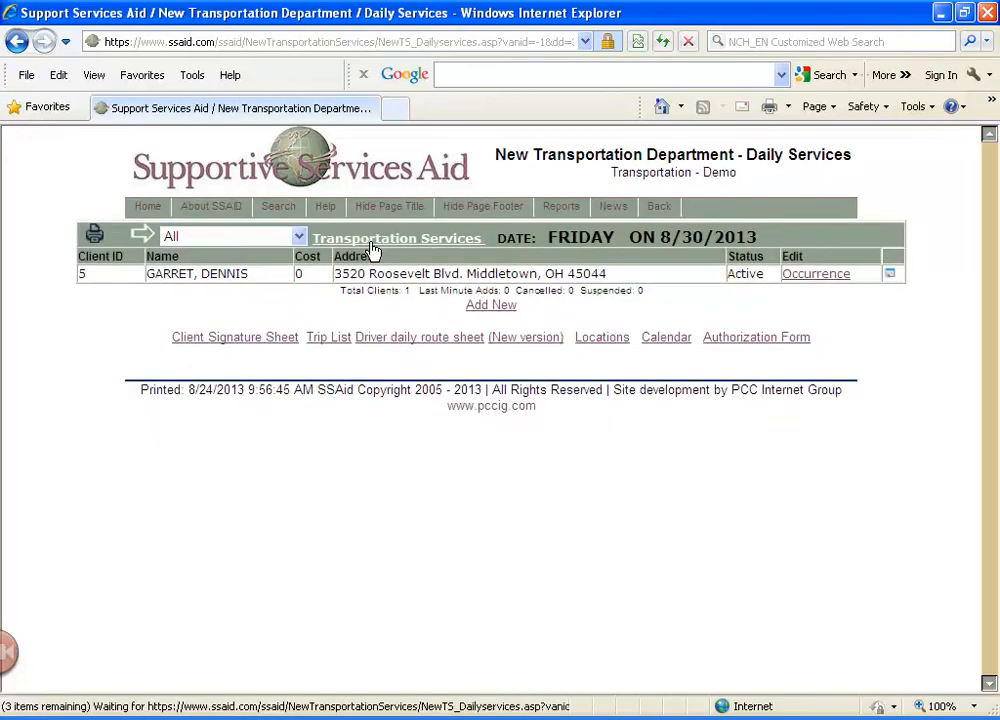
left_click(18, 45)
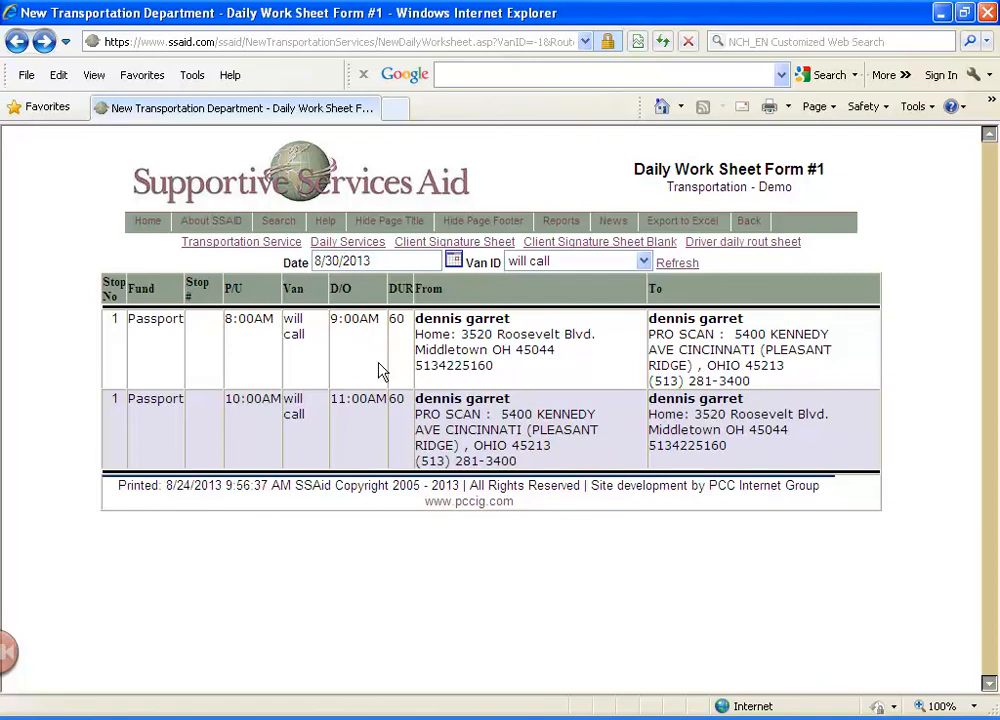
Display Daily Worksheet Form #2 for 8/30/2013 with the will call van selection
left_click(212, 244)
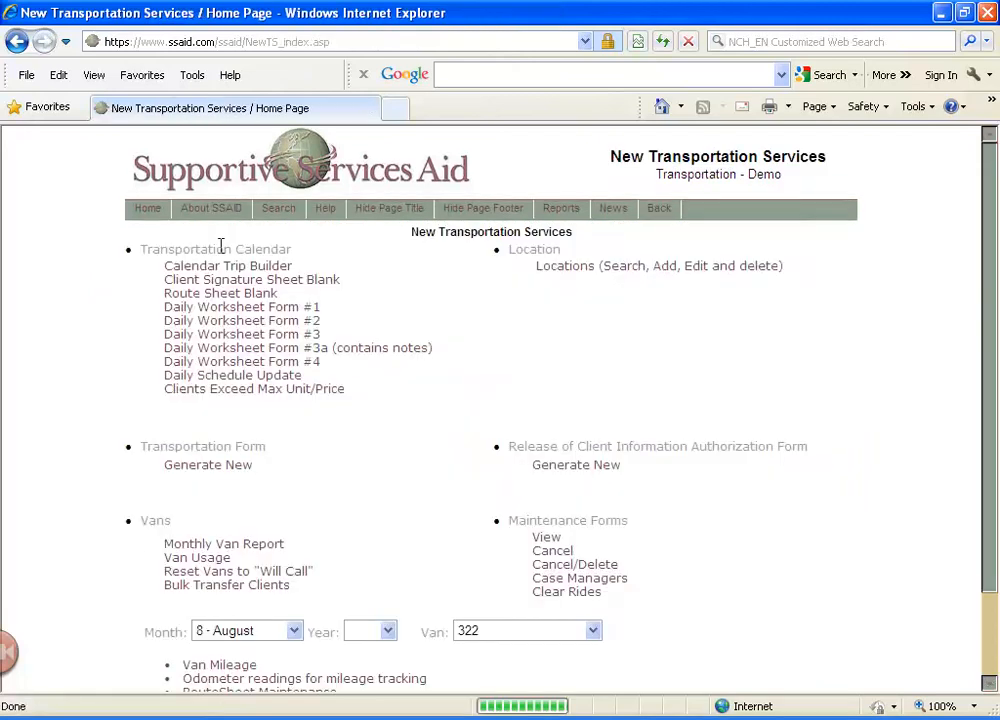
left_click(263, 322)
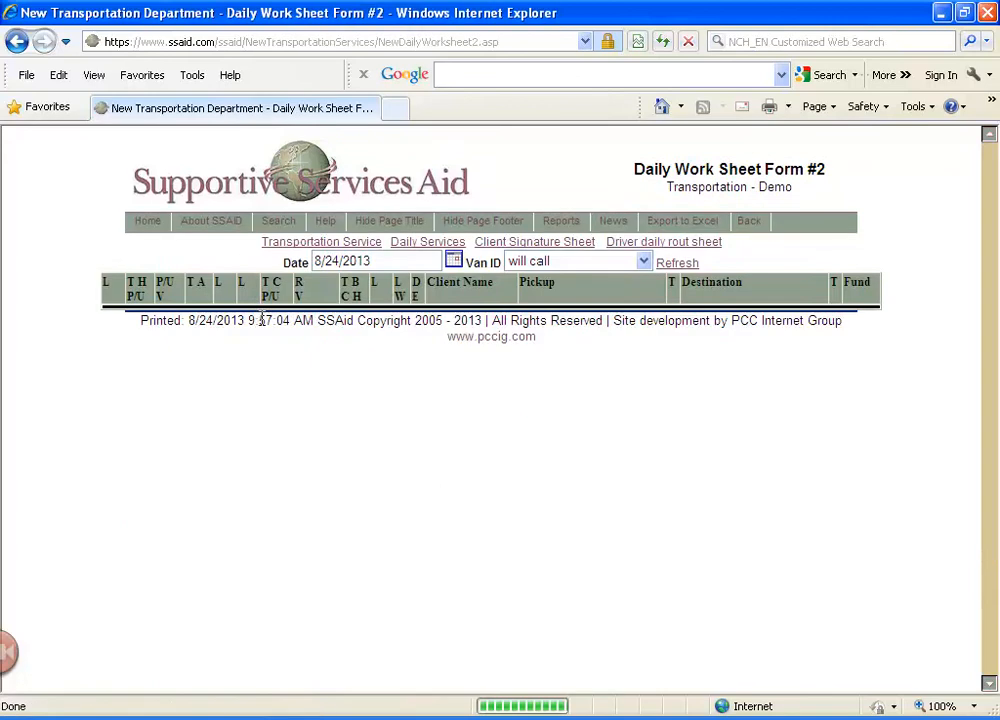
left_click(455, 262)
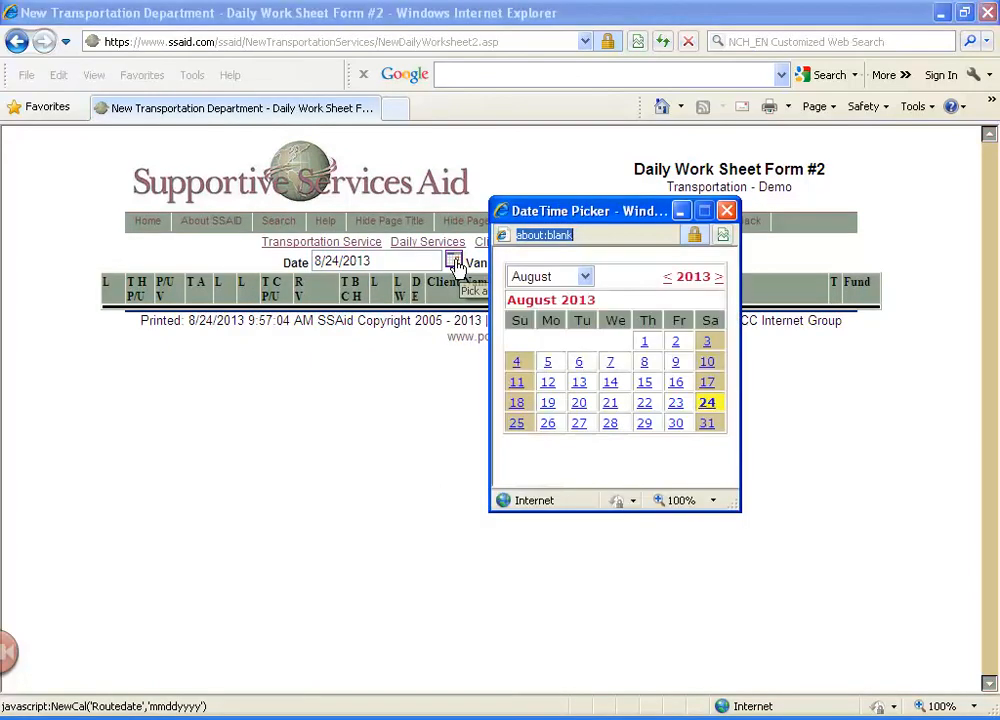
left_click(675, 426)
left_click(677, 266)
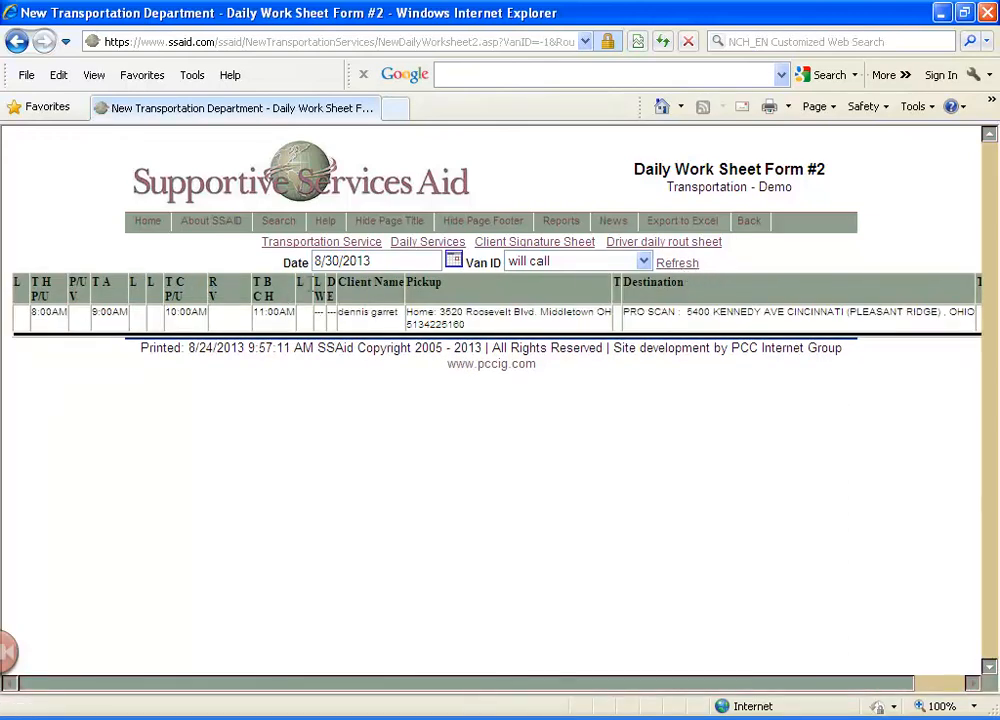
Display Daily Worksheet Form #4 for 8/30/2013 with the will call van selection
left_click(330, 245)
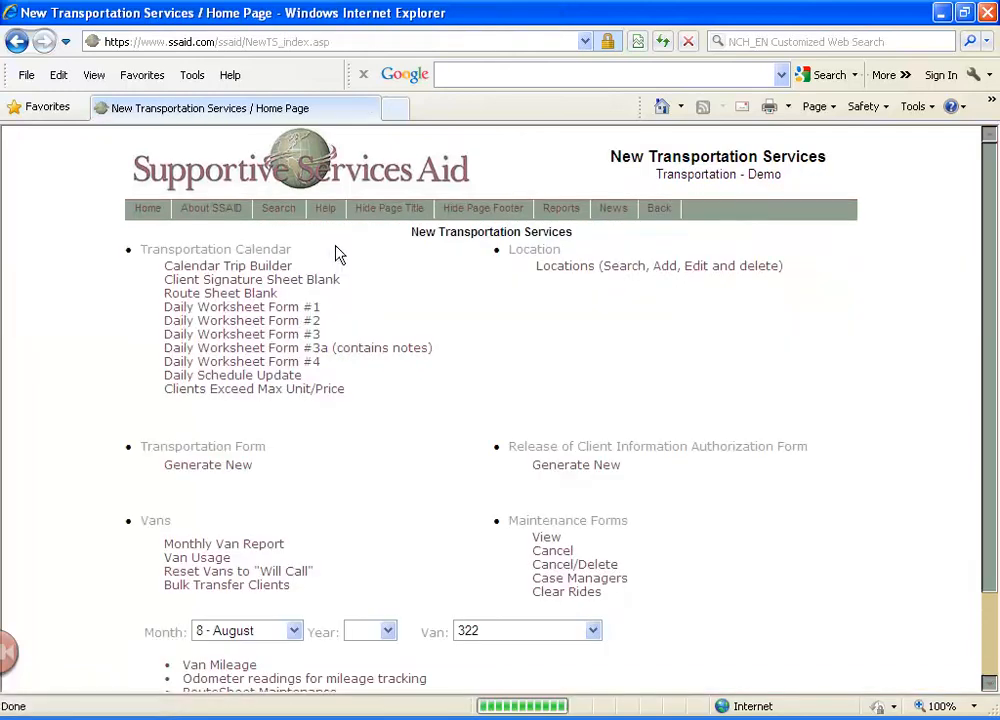
left_click(307, 362)
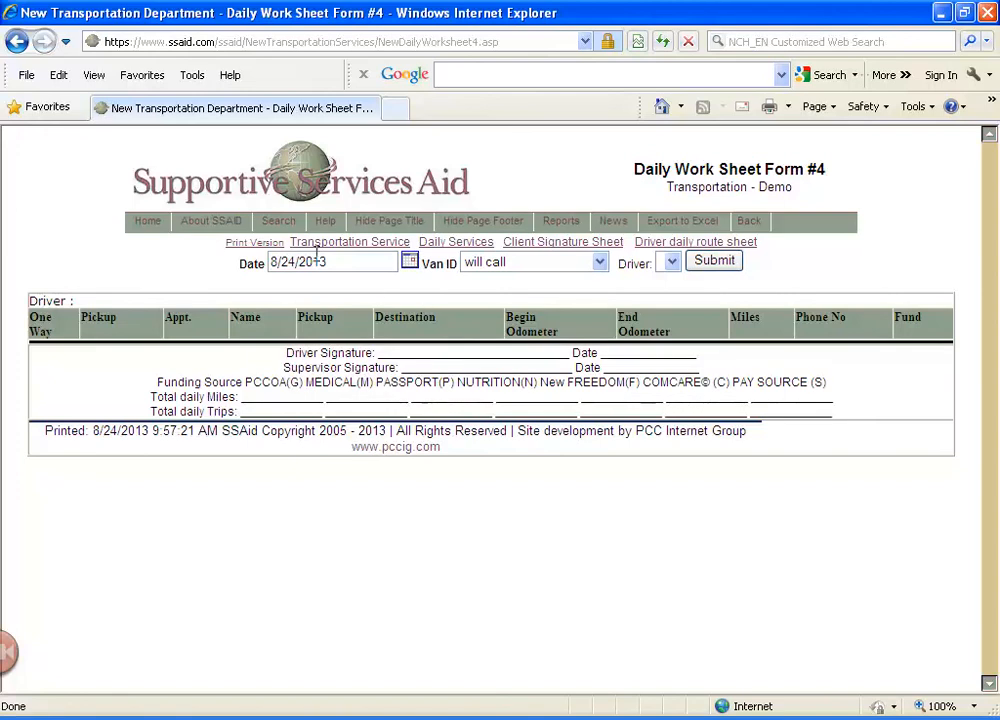
left_click(408, 265)
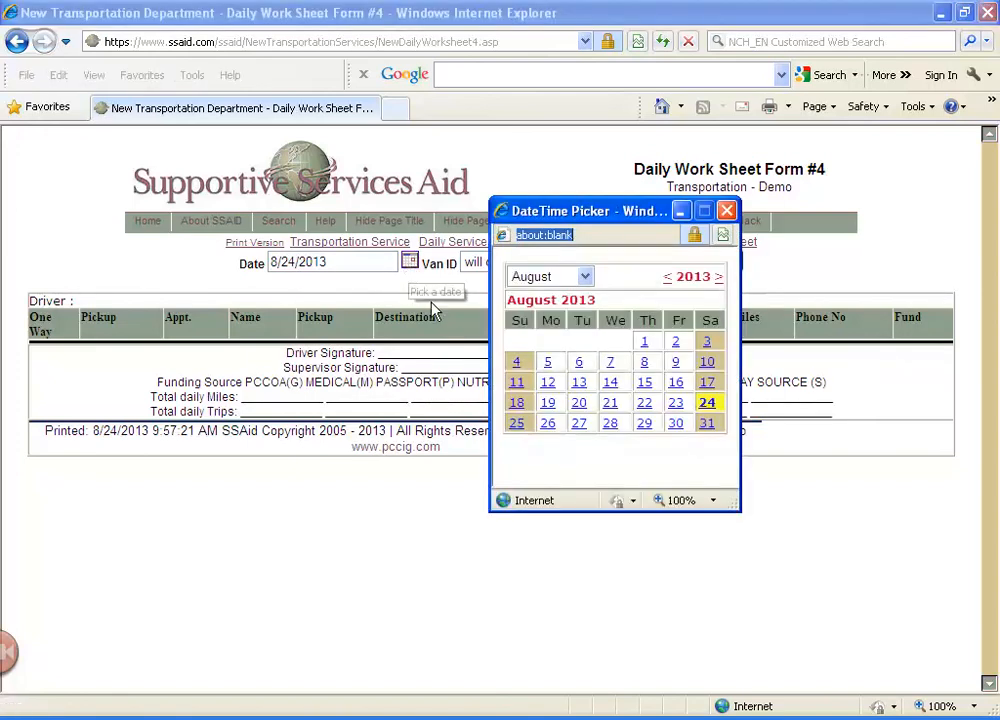
left_click(674, 424)
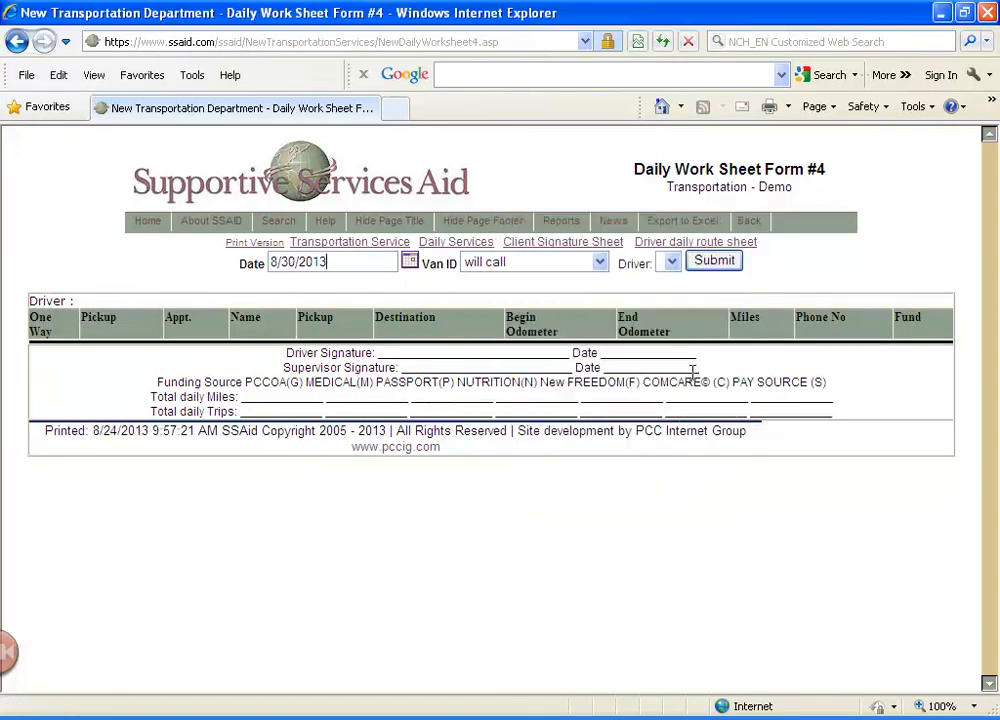
left_click(737, 266)
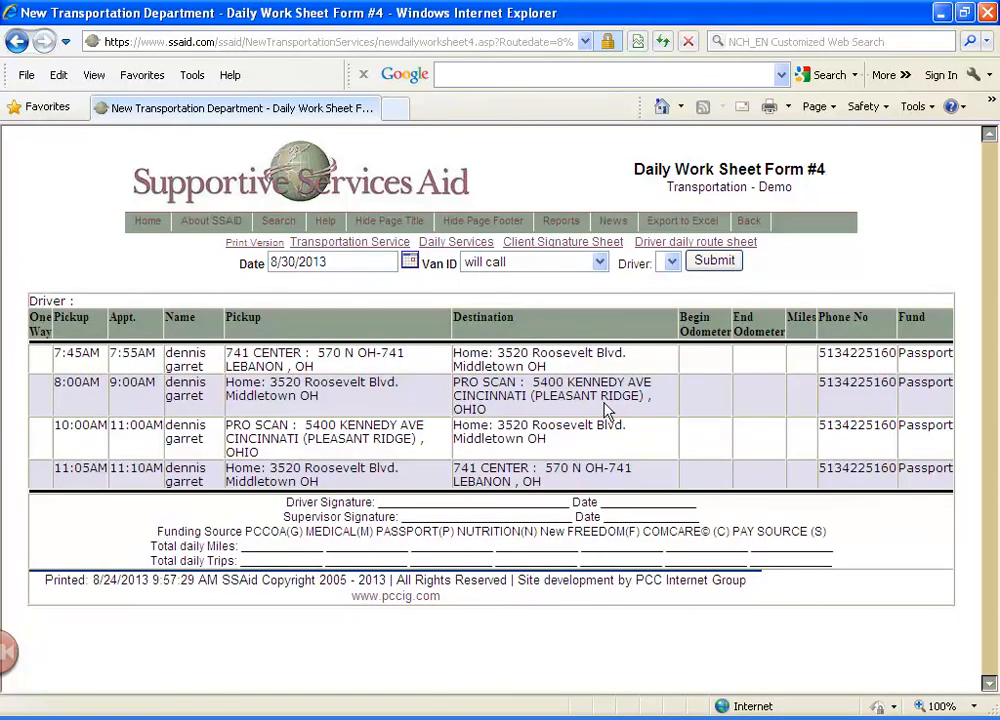
Go back to Transportation Services and display the Daily Schedule Update for will call trips on 8/30/2013
left_click(346, 243)
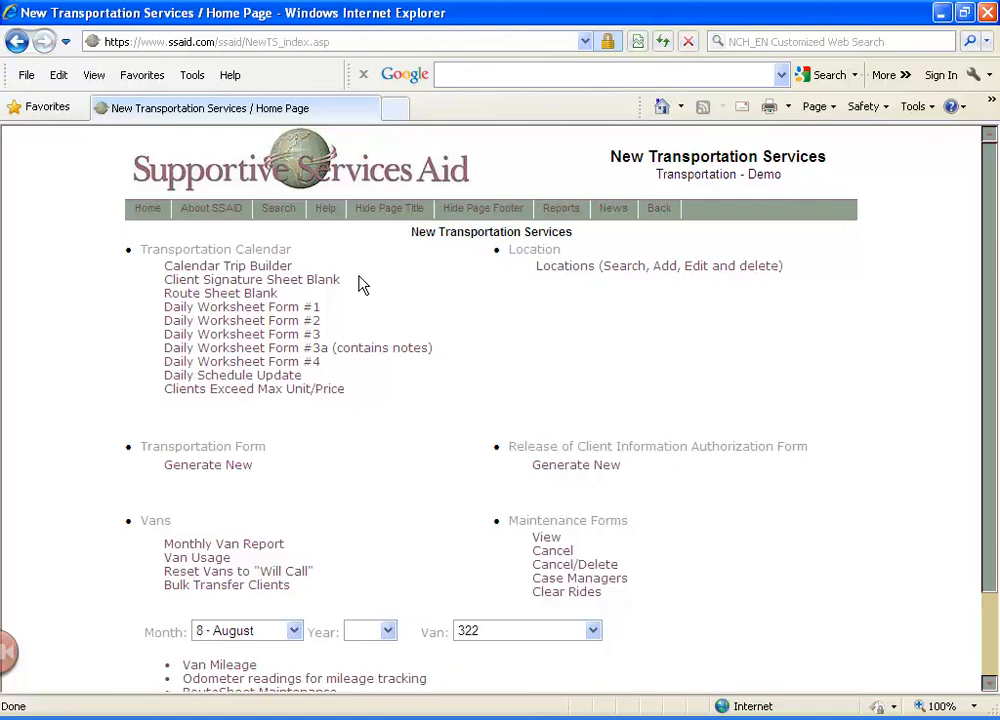
left_click(266, 376)
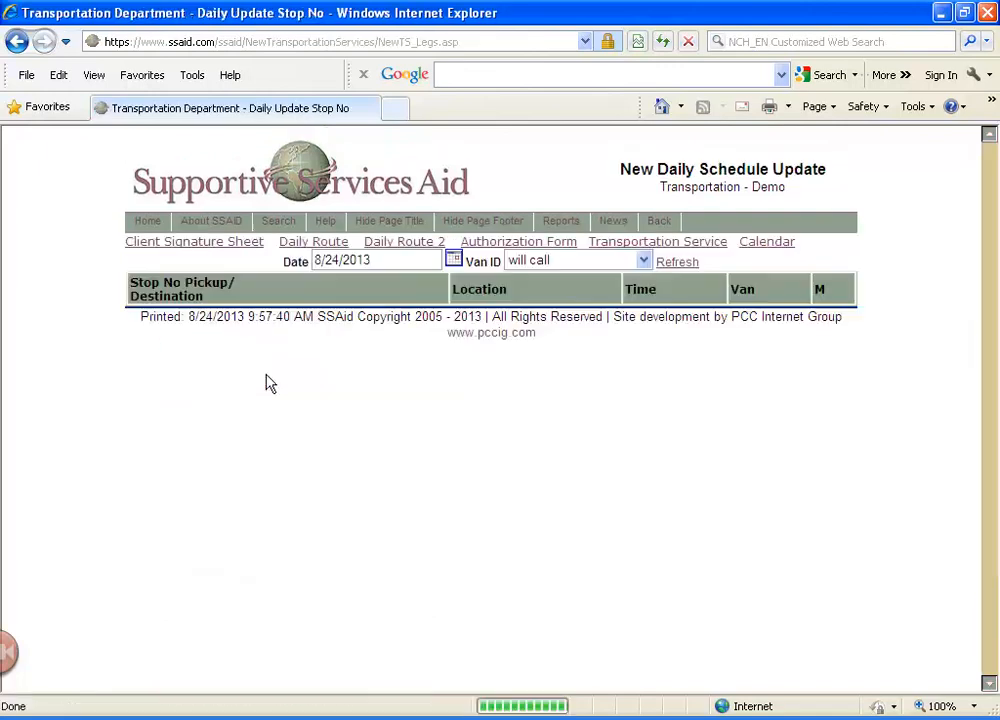
left_click(455, 261)
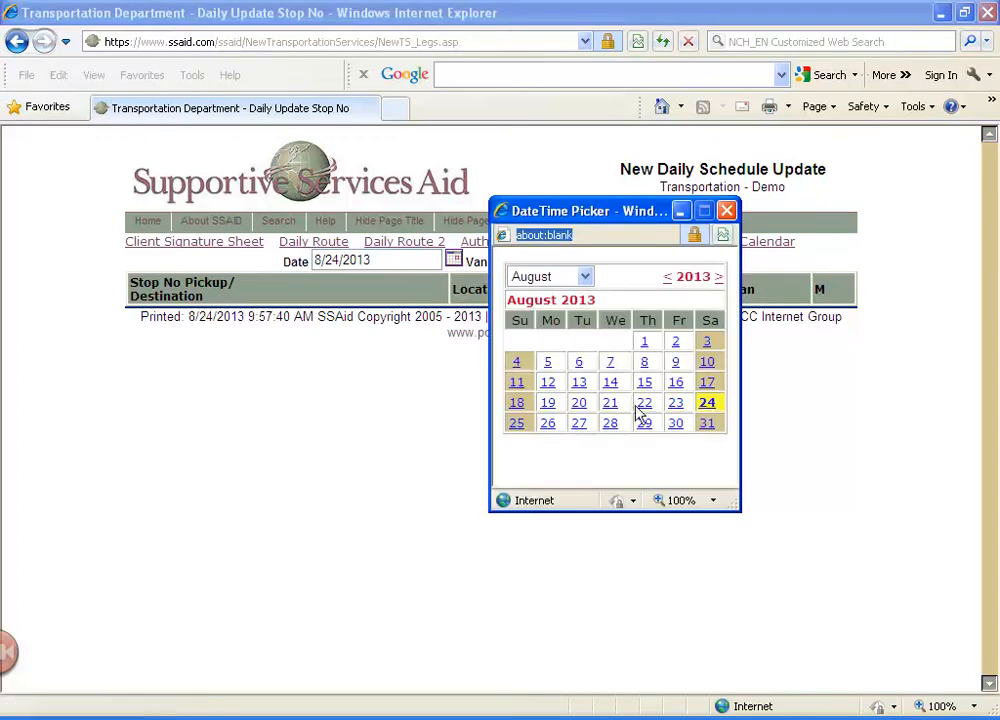
left_click(676, 424)
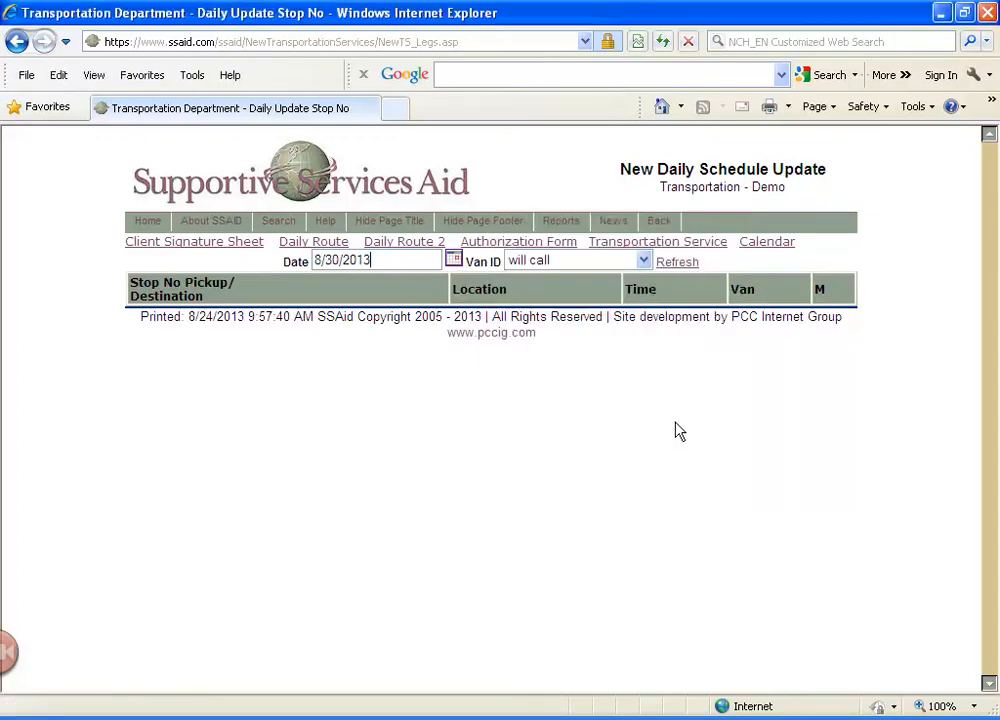
left_click(677, 263)
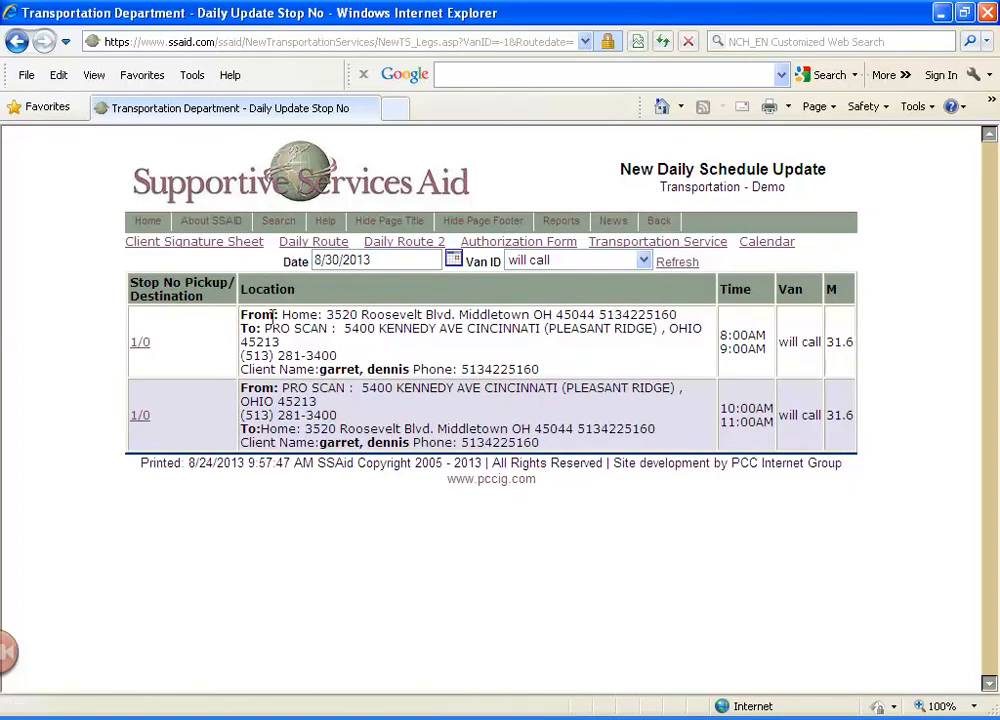
Assign the client's 8:00AM outbound leg from home to PRO SCAN to van 333 and update it
left_click(143, 344)
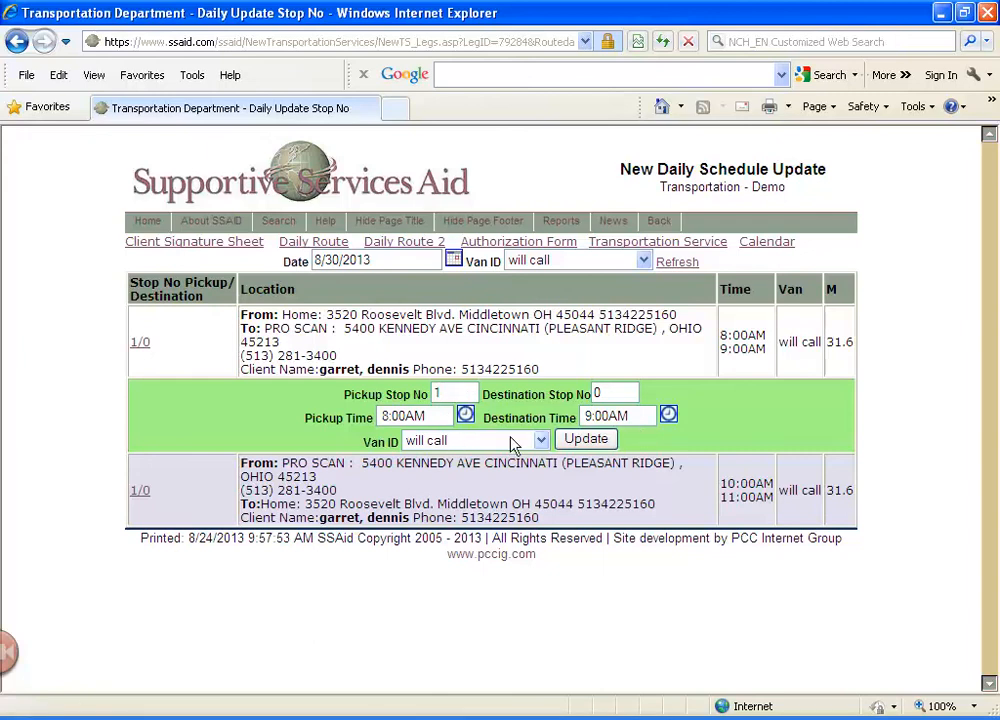
left_click(541, 442)
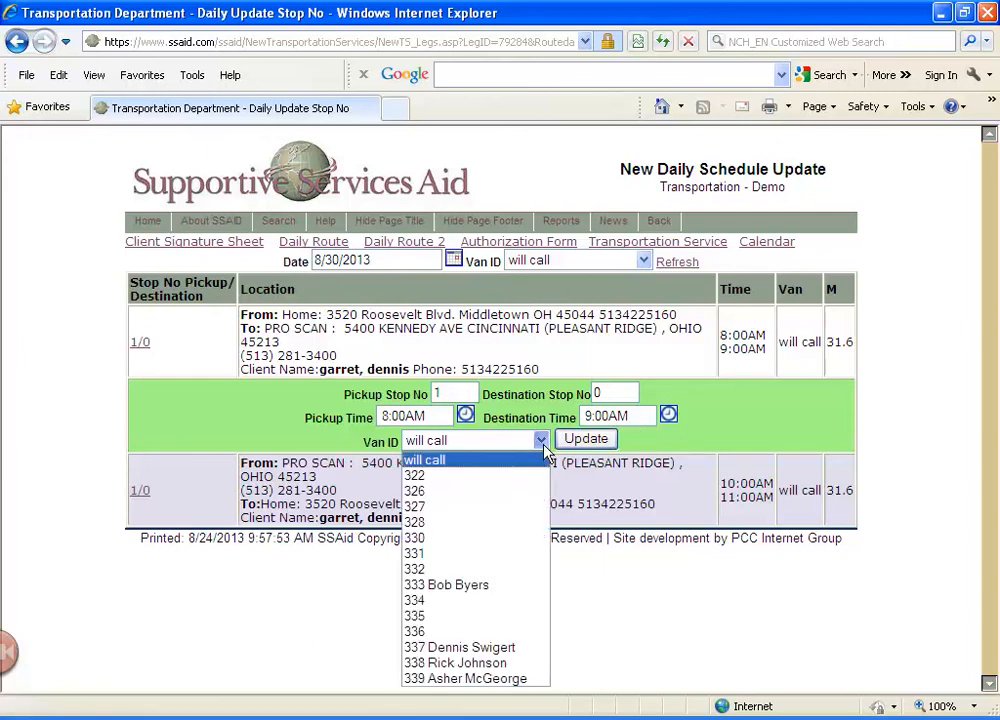
left_click(510, 584)
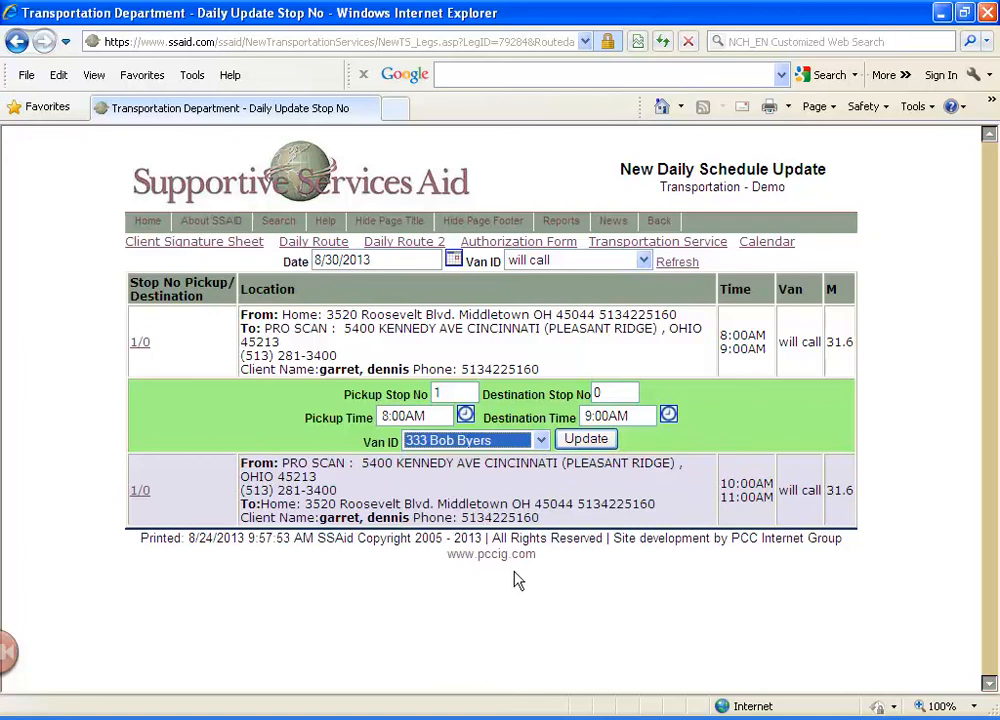
left_click(588, 440)
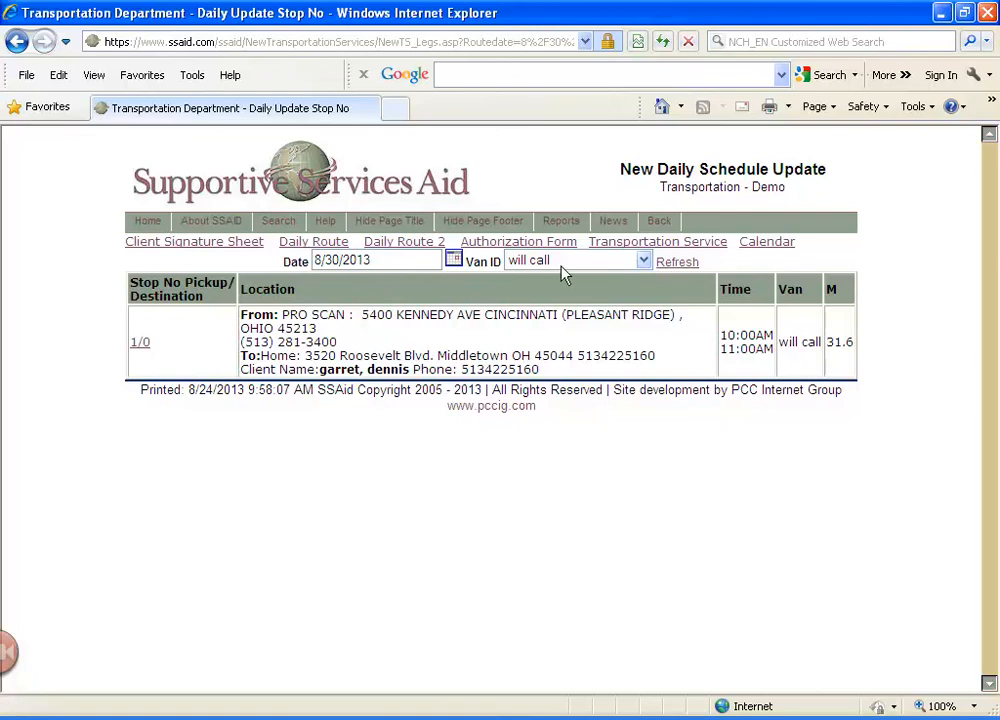
Assign the client's 10:00AM return leg from PRO SCAN to home to van 337 and update it
left_click(143, 345)
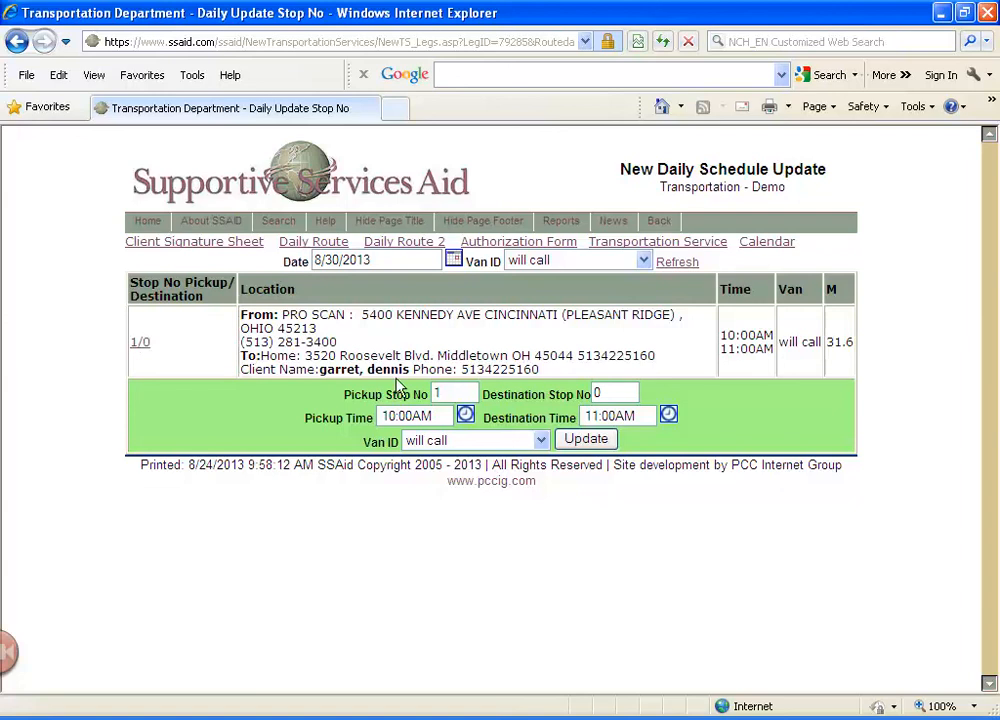
left_click(540, 441)
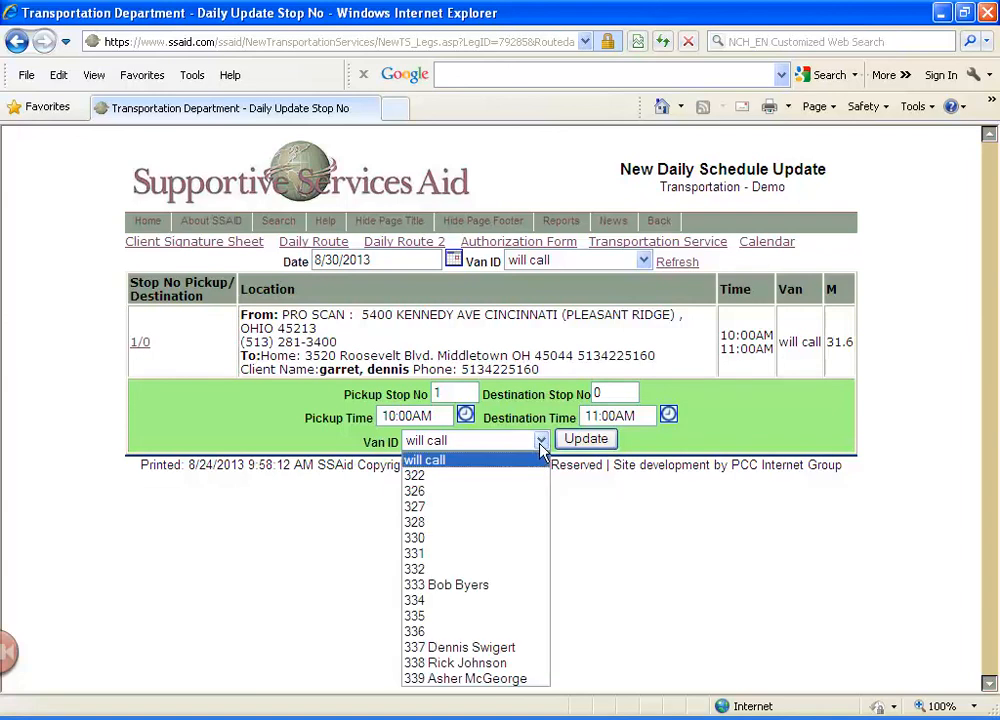
left_click(477, 649)
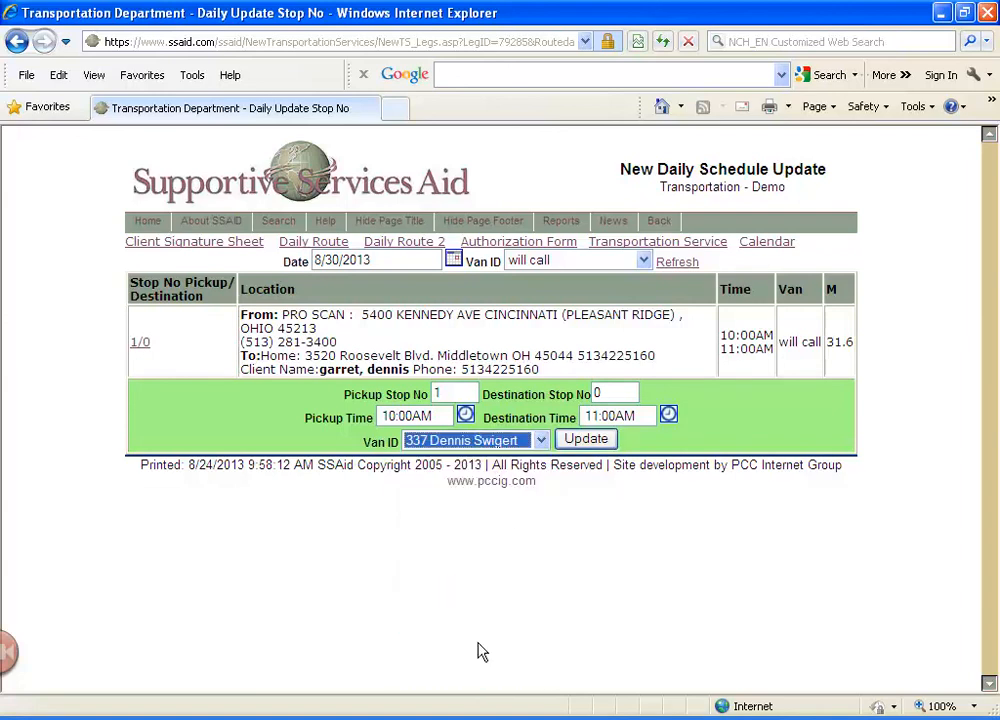
left_click(579, 443)
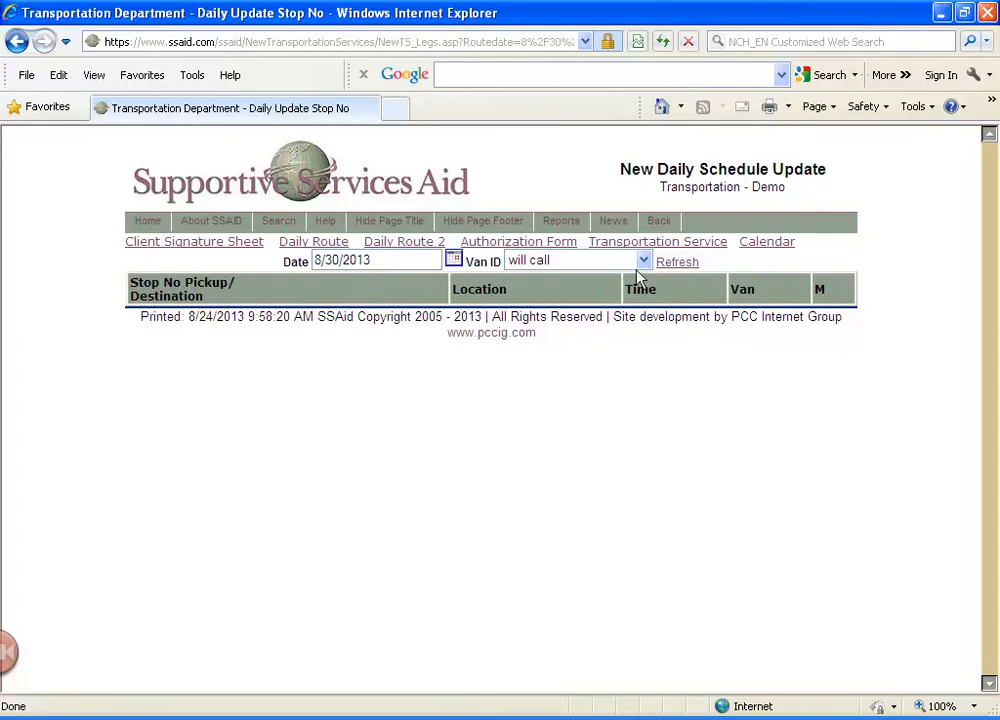
Display the 8/30/2013 schedule for van 333
left_click(644, 261)
left_click(598, 405)
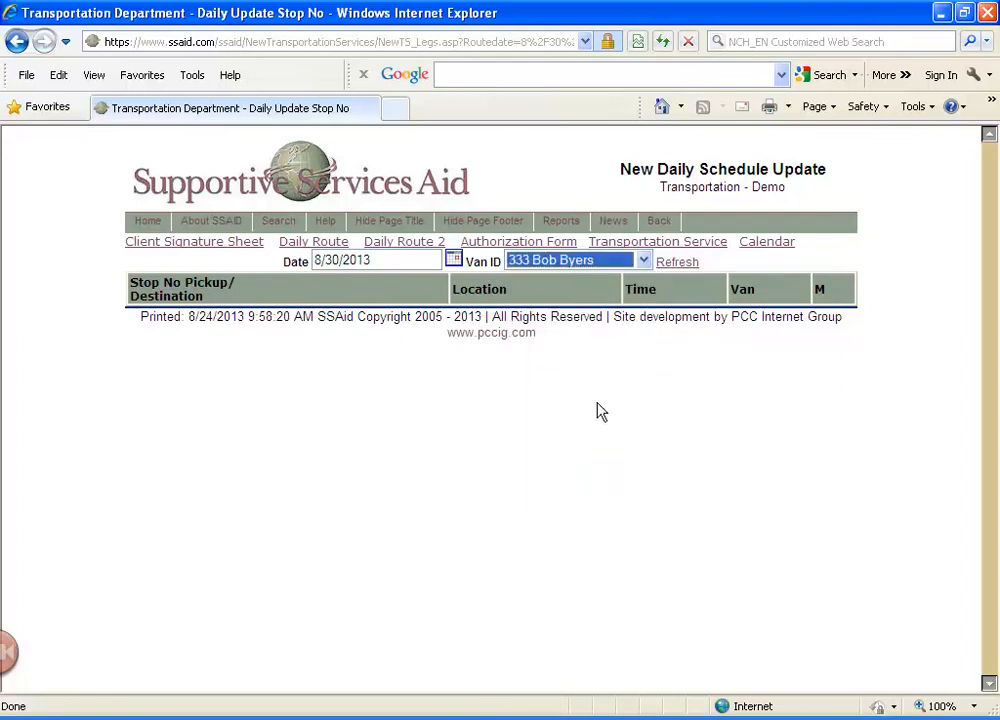
left_click(676, 265)
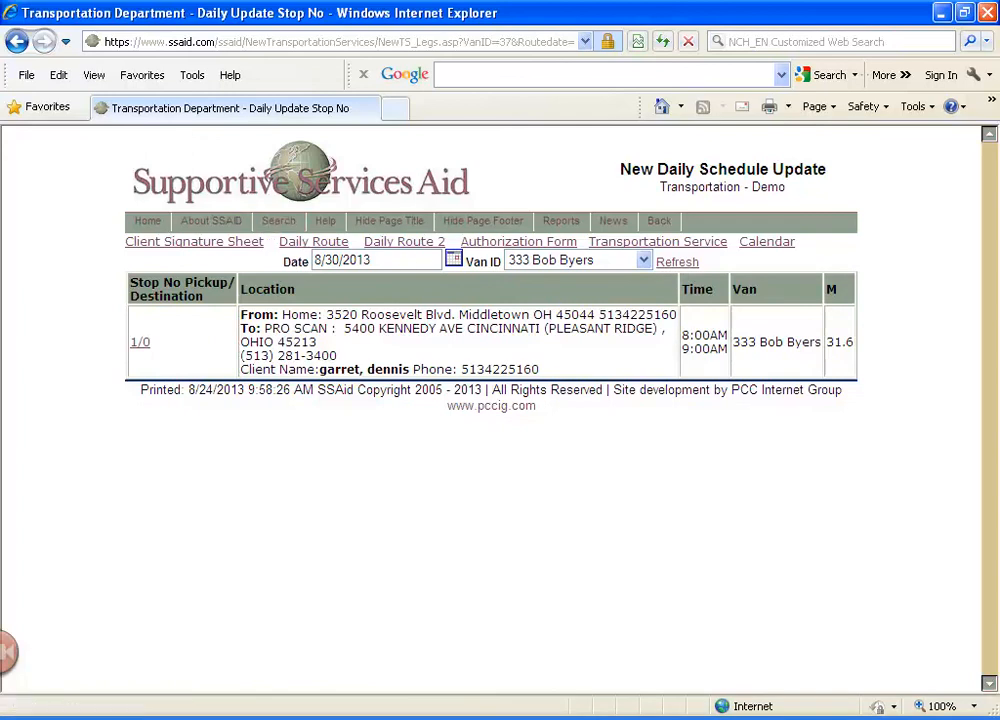
View van 333's Daily Route 2 and Daily Route sheets, check the authorization form page, and return to the schedule update
left_click(416, 244)
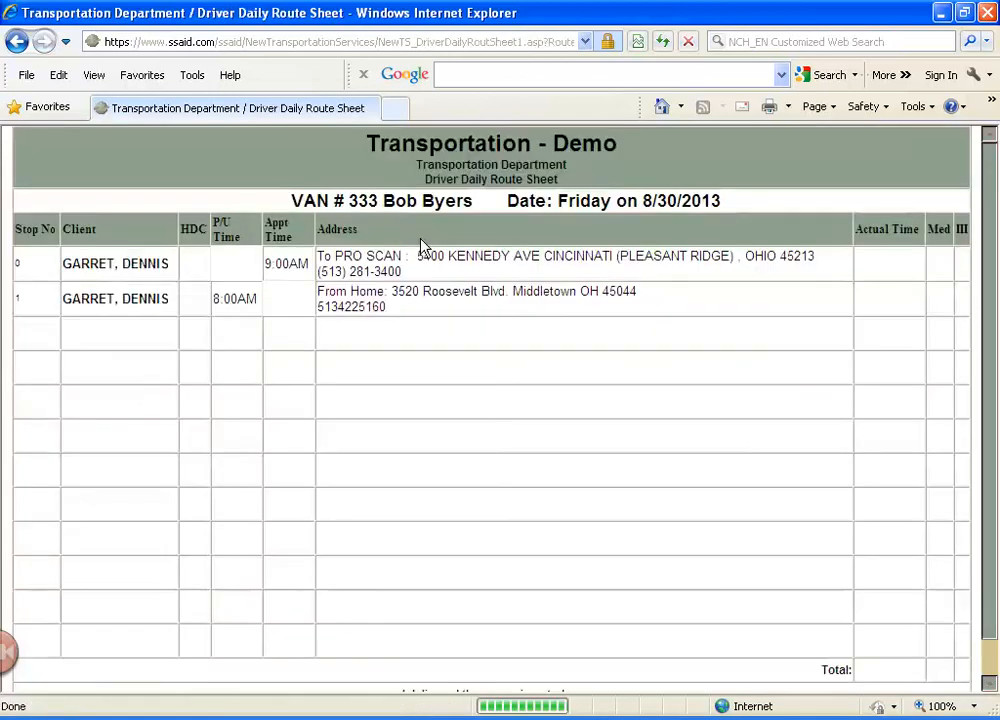
left_click(17, 41)
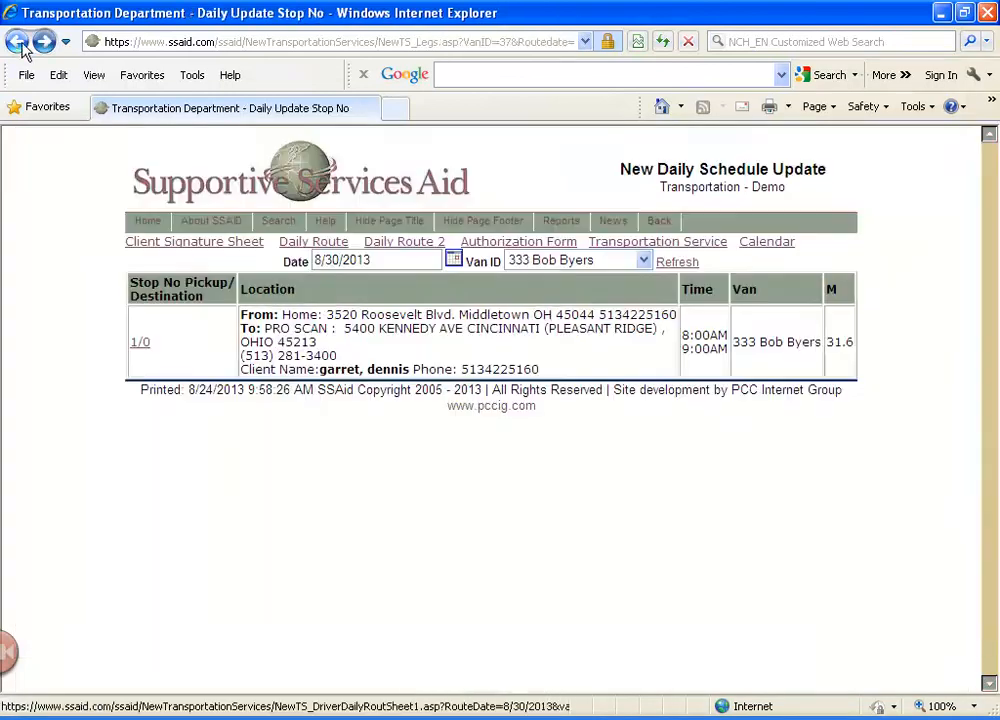
left_click(338, 243)
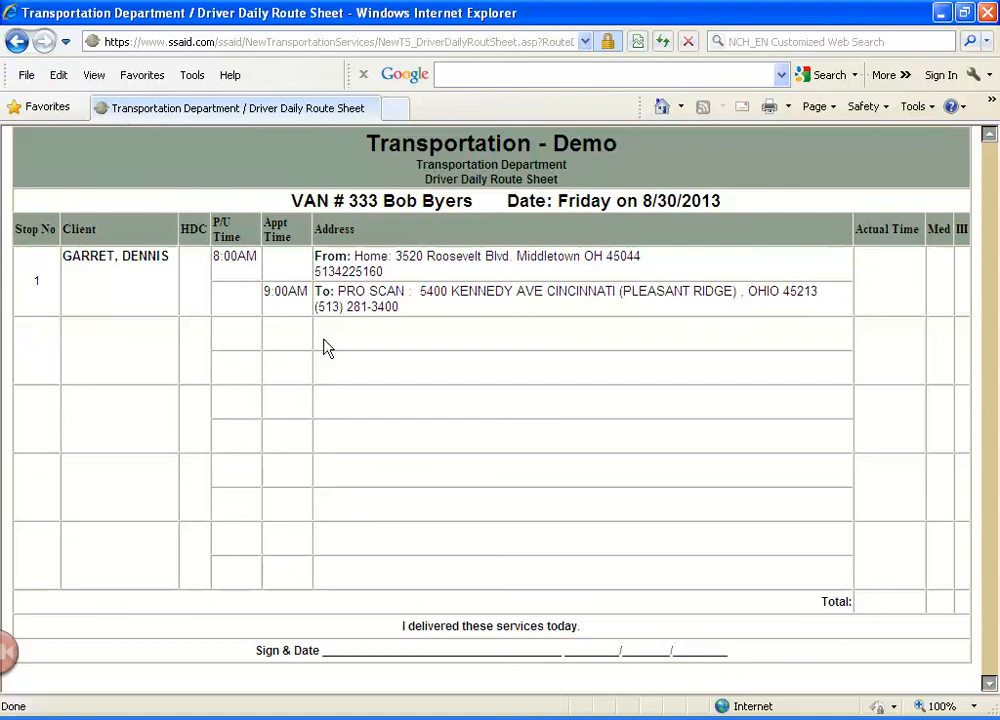
left_click(16, 43)
left_click(518, 240)
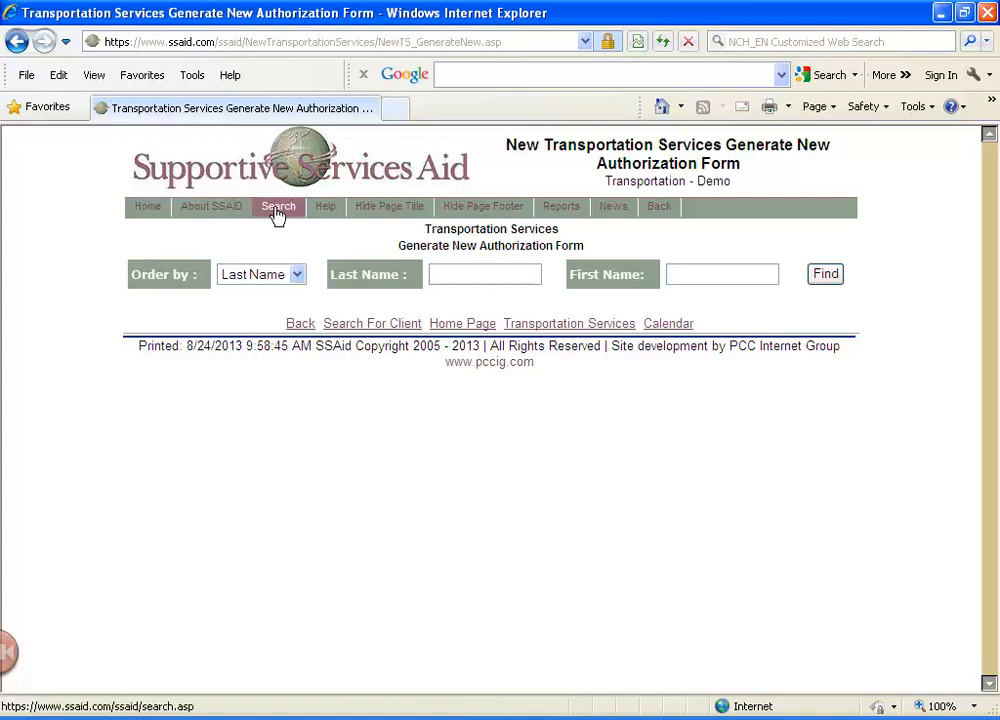
left_click(16, 44)
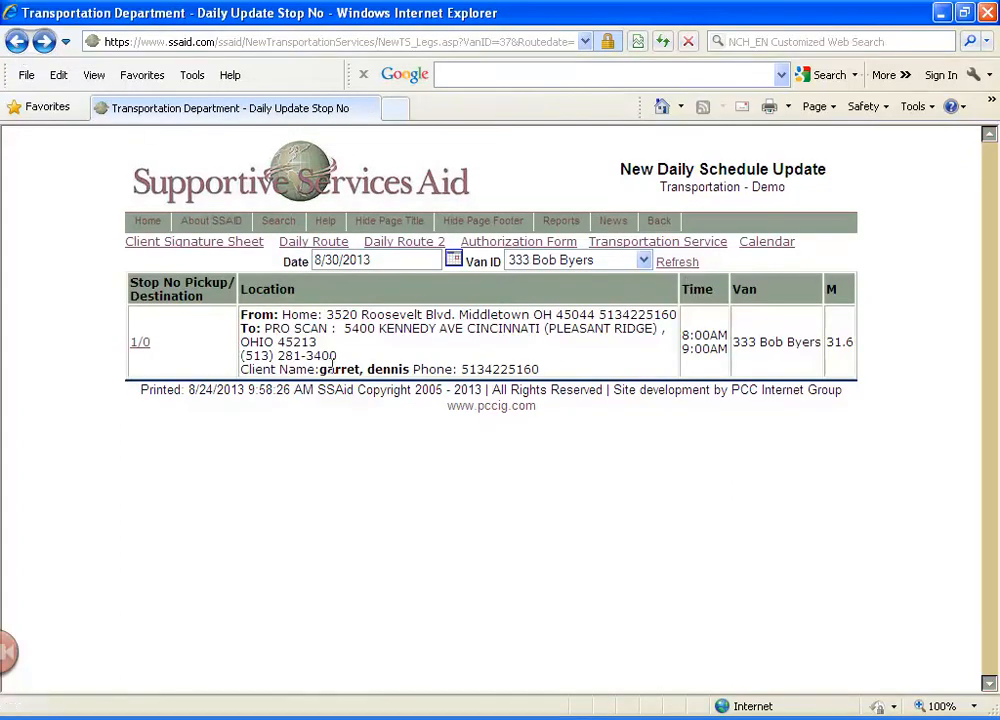
Display the 8/30/2013 schedule for van 337, view its Daily Route 2 sheet, and return to the schedule update
left_click(643, 260)
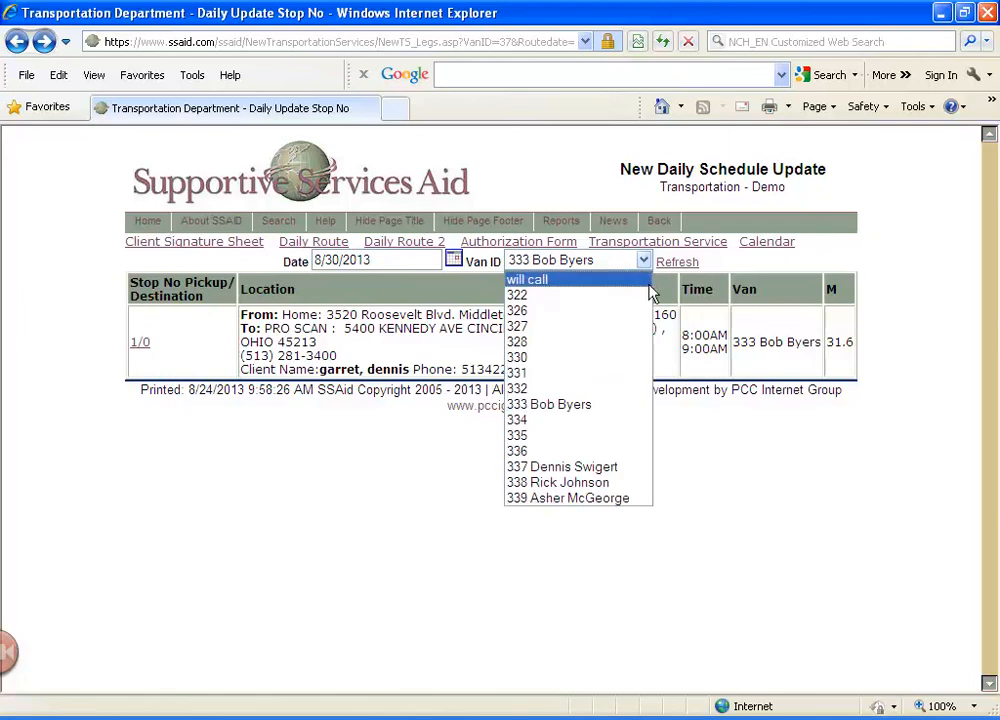
left_click(606, 468)
left_click(676, 263)
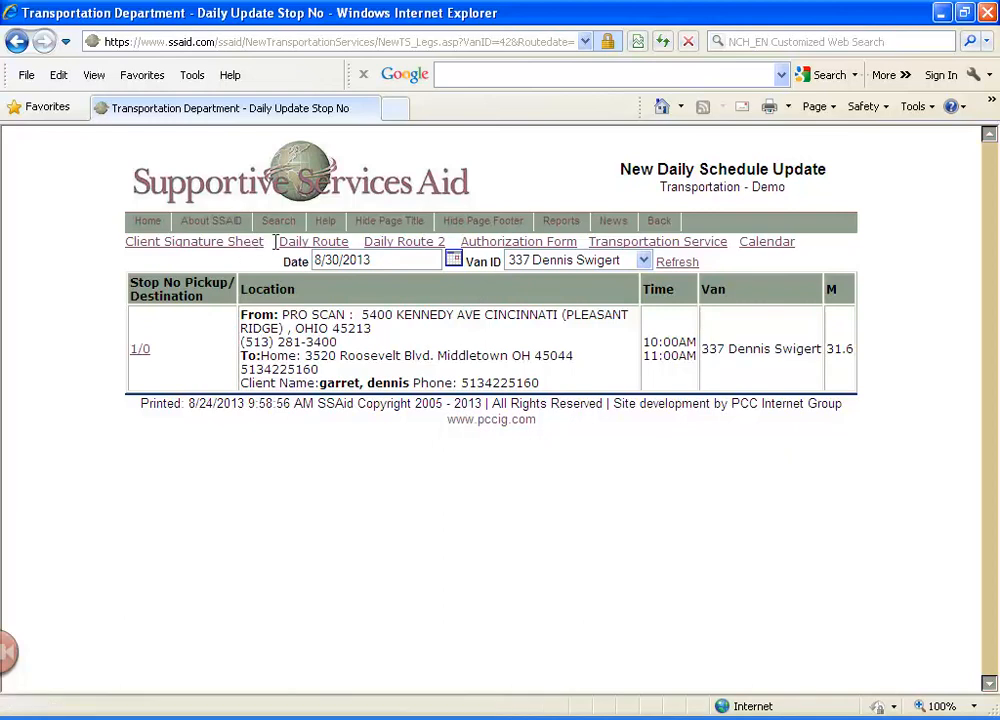
left_click(419, 246)
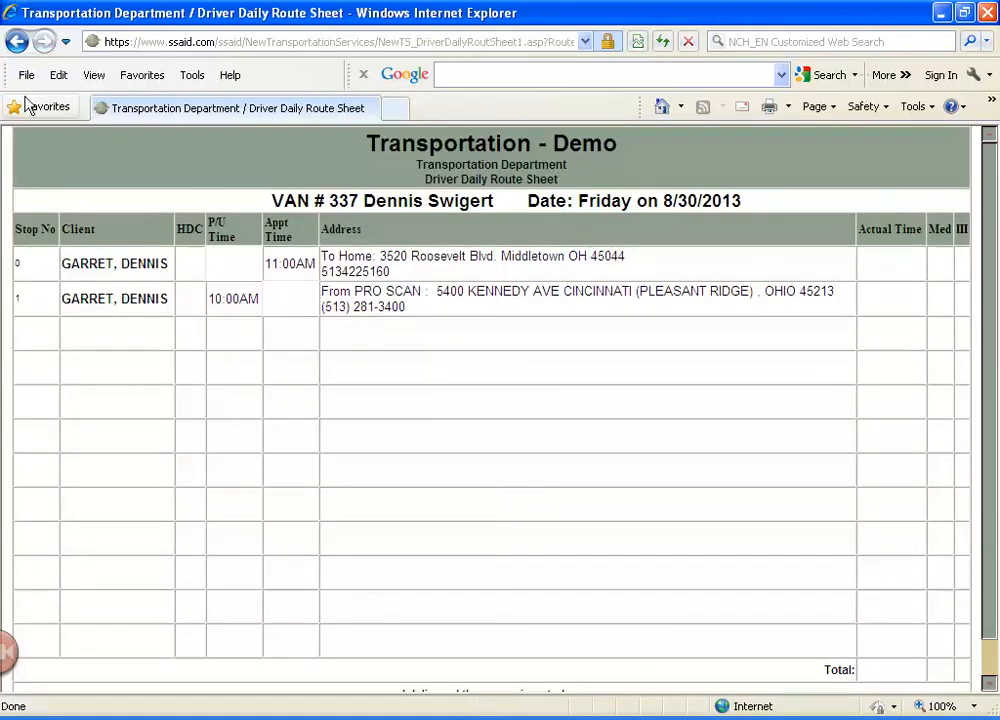
left_click(17, 41)
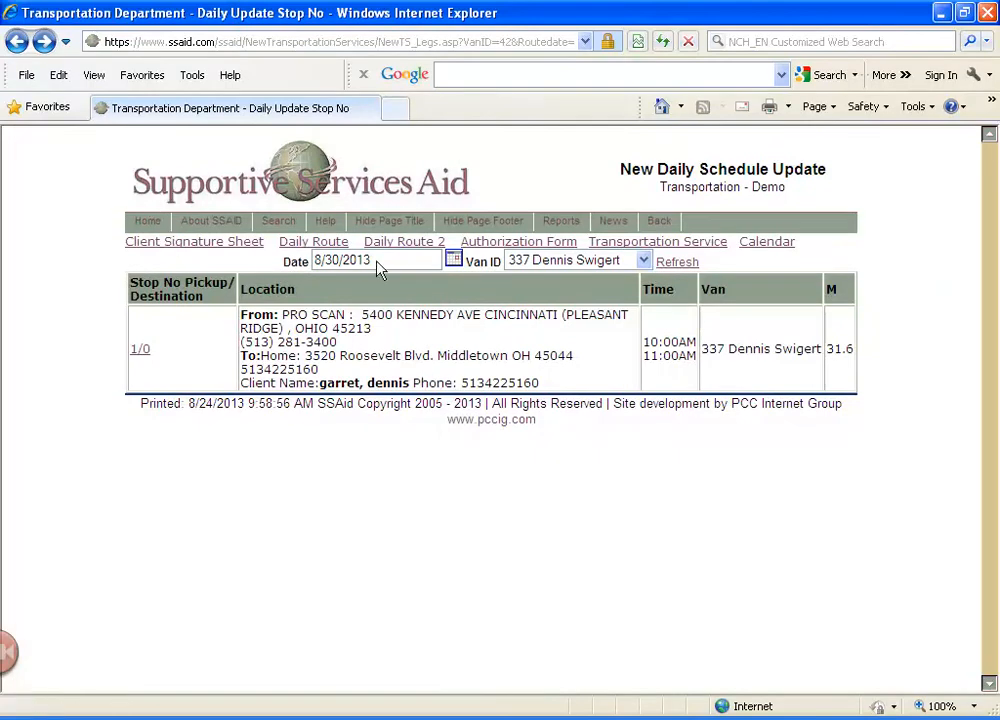
Start a new trip on August 30, 2013 from the Calendar Trip Builder, finding the existing client by last name and selecting the record
left_click(651, 245)
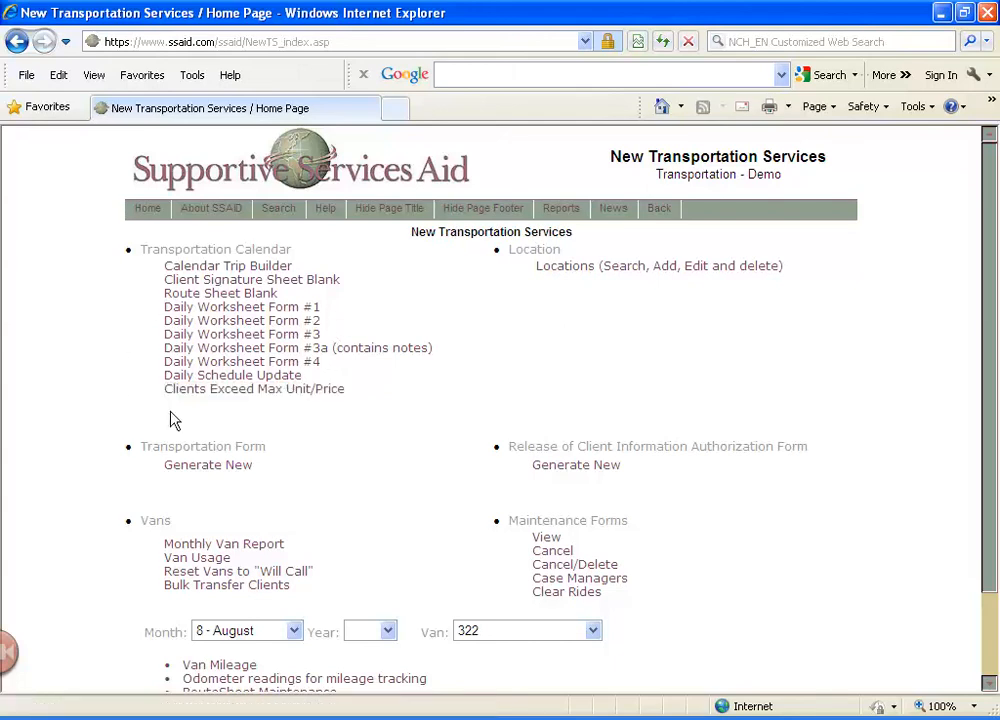
left_click(246, 267)
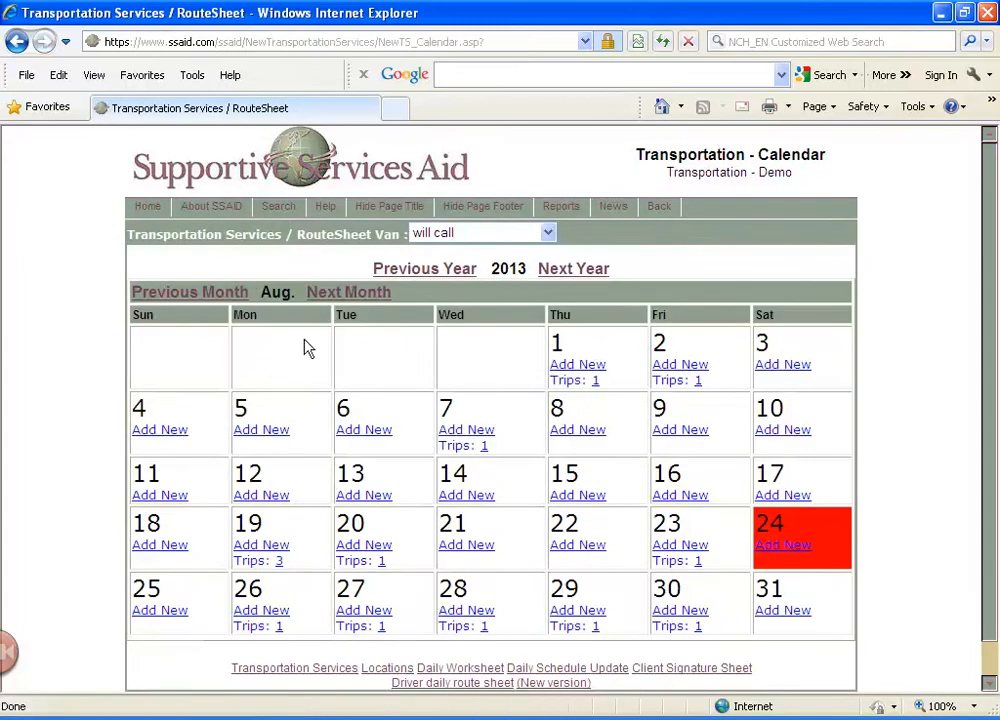
left_click(696, 612)
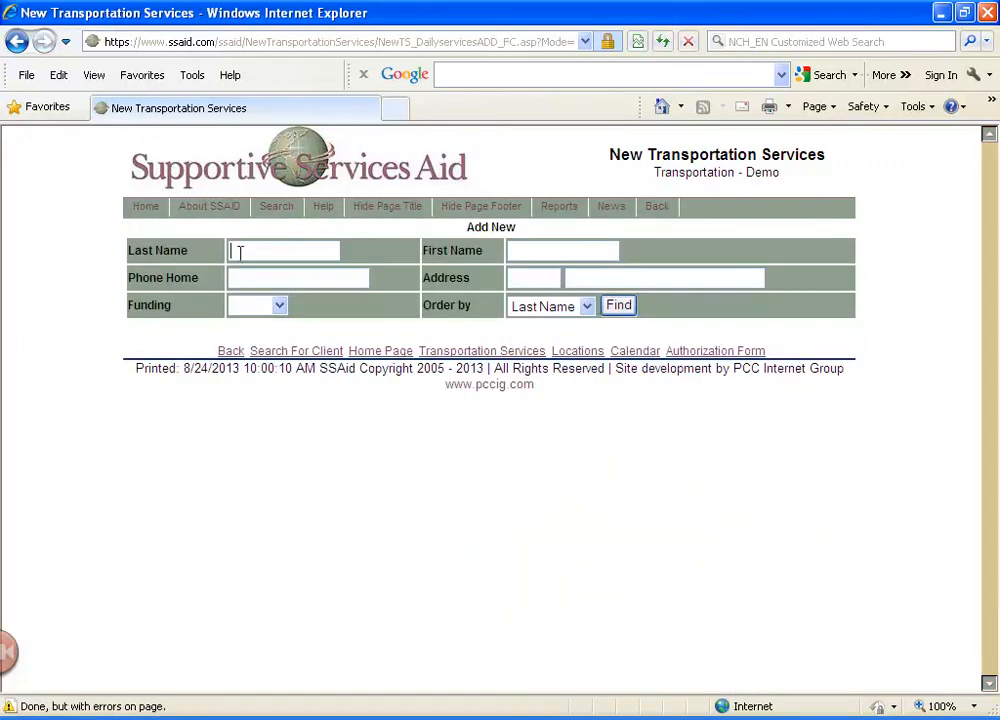
type("ross")
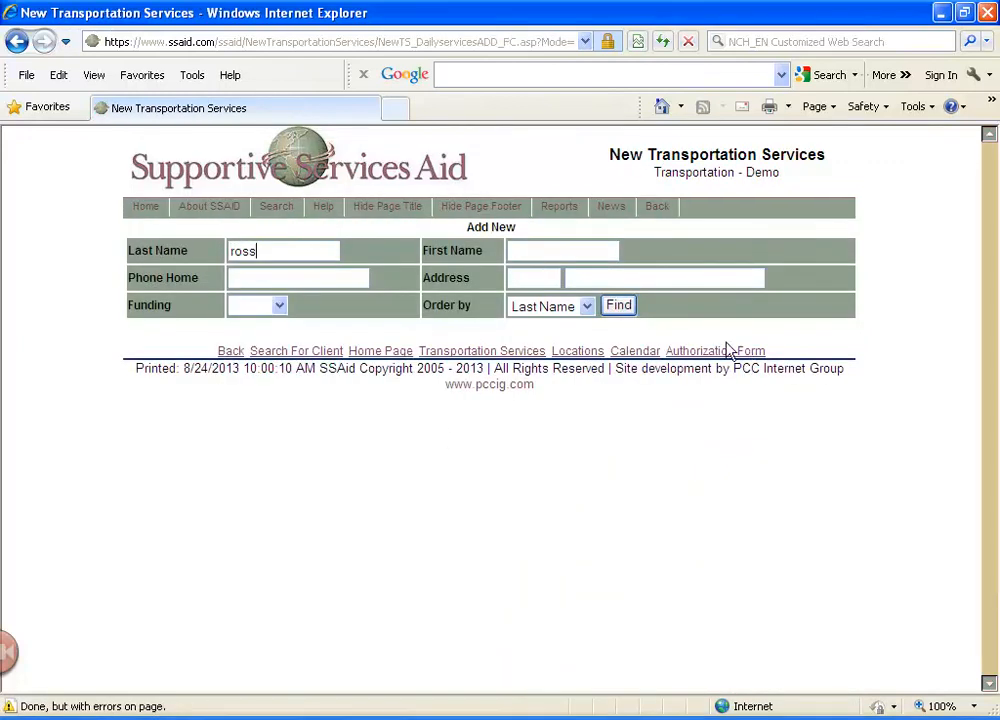
left_click(620, 307)
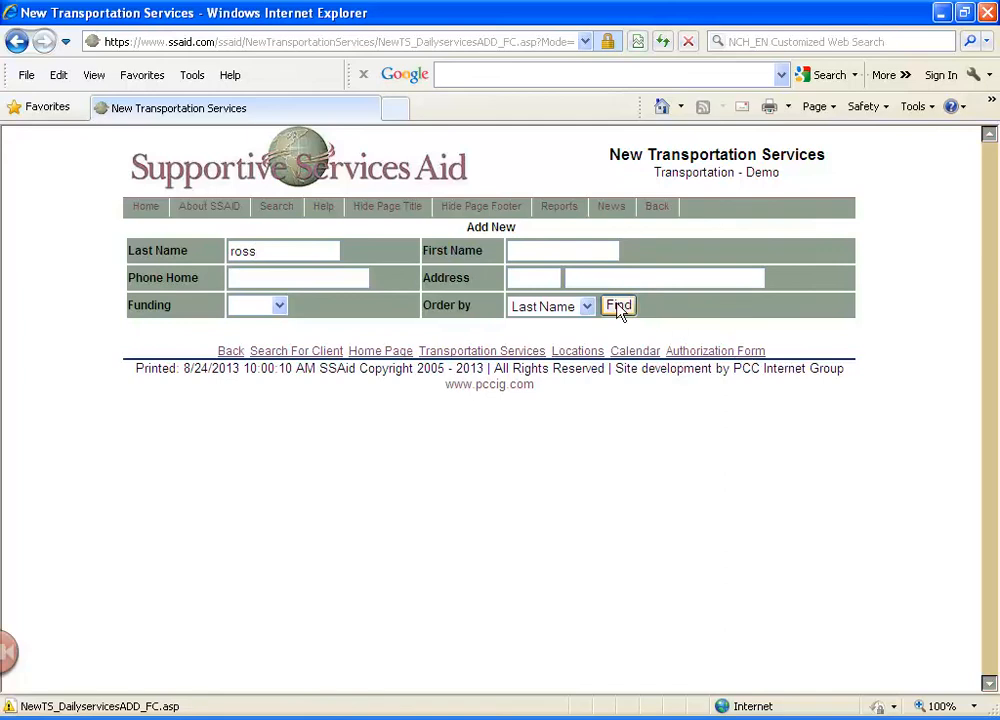
left_click(174, 357)
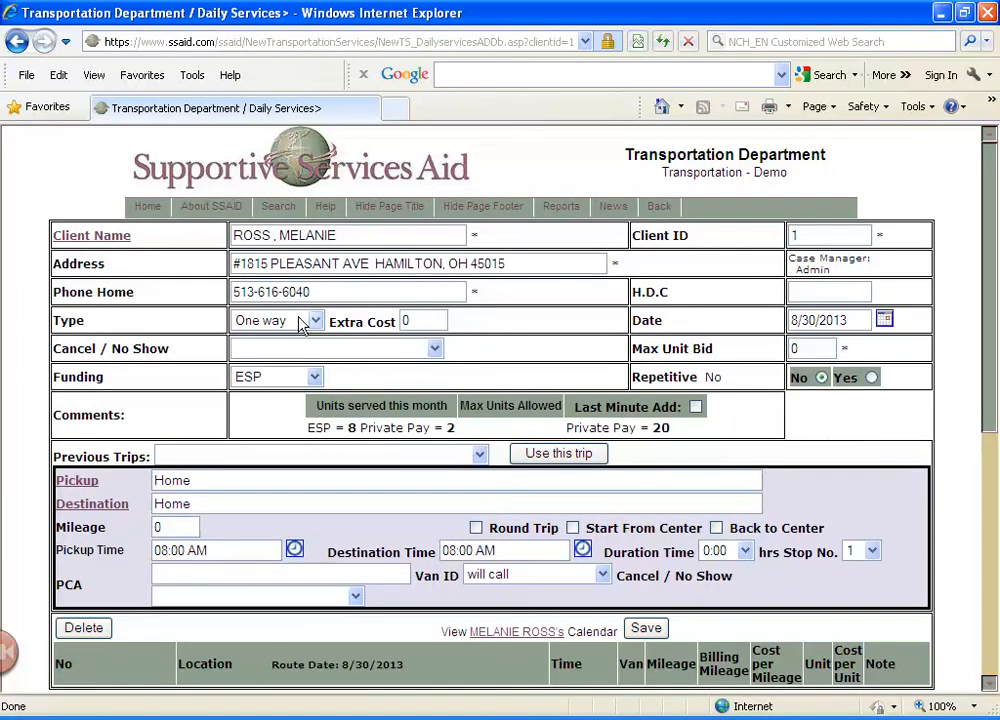
Set the trip type to Round Trip, choose Armco Park as the destination from all locations, and save the trip
left_click(315, 321)
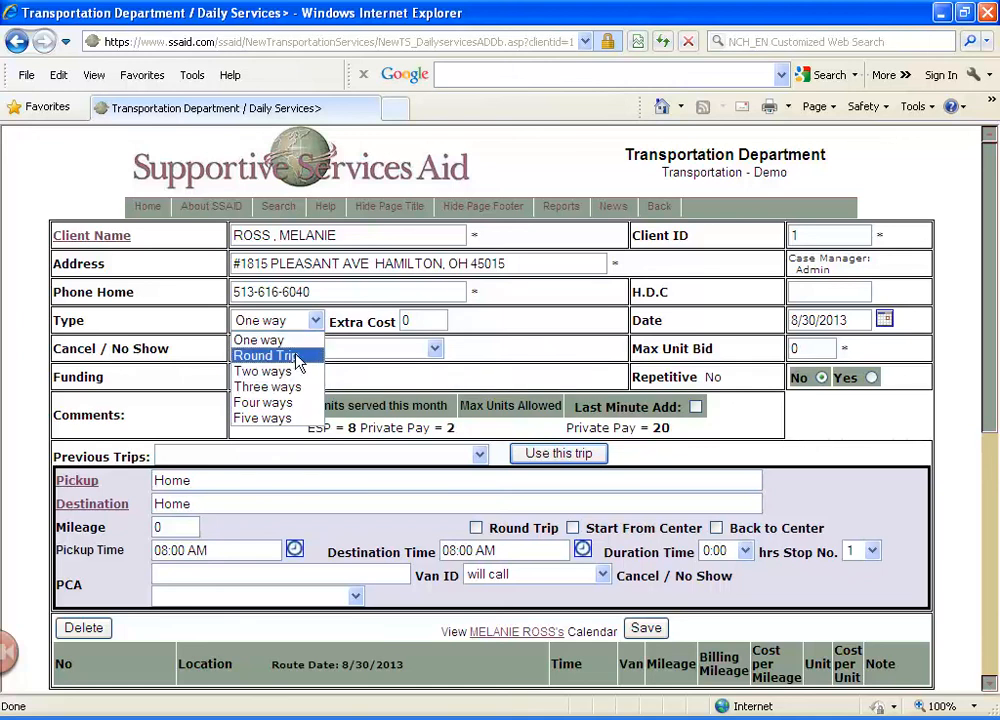
left_click(290, 357)
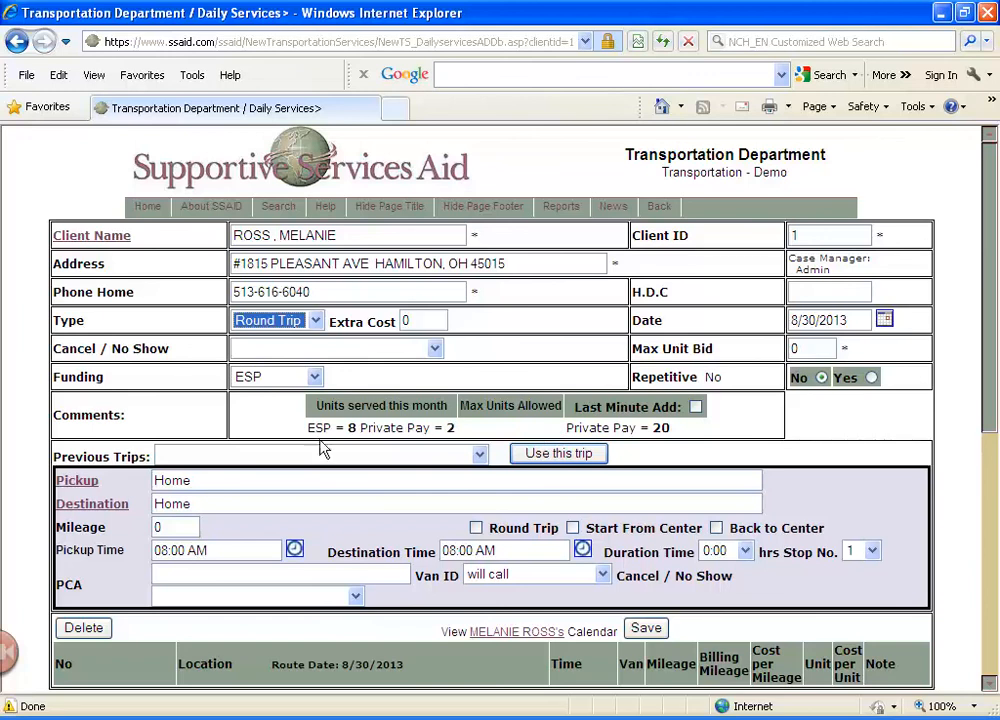
scroll(262, 444, "down", 2)
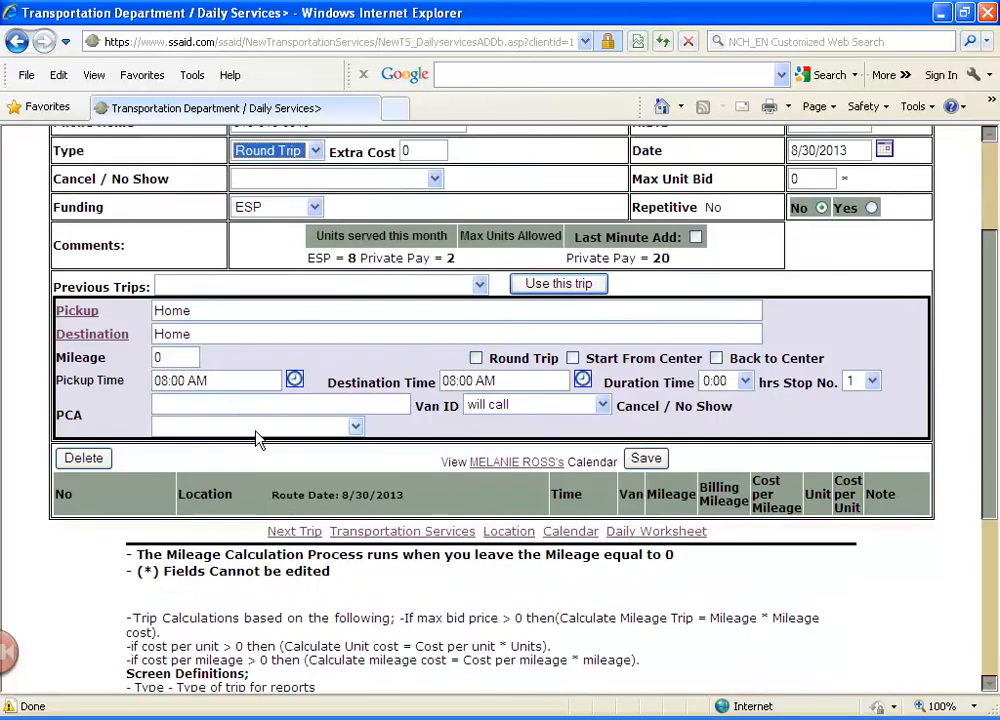
left_click(116, 336)
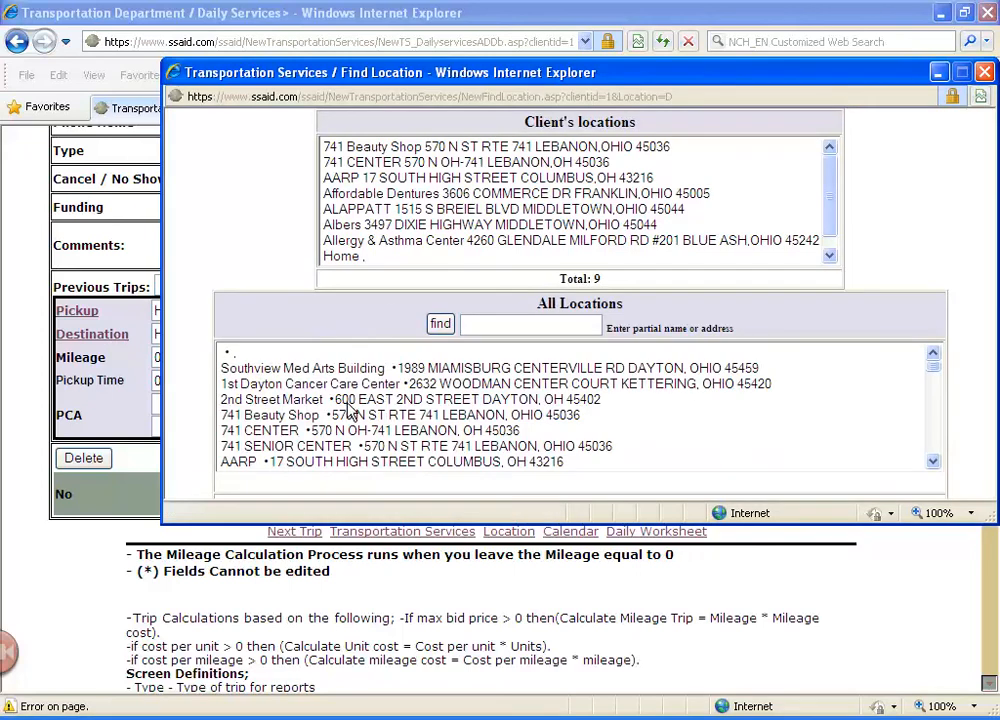
scroll(346, 412, "down", 10)
double_click(330, 400)
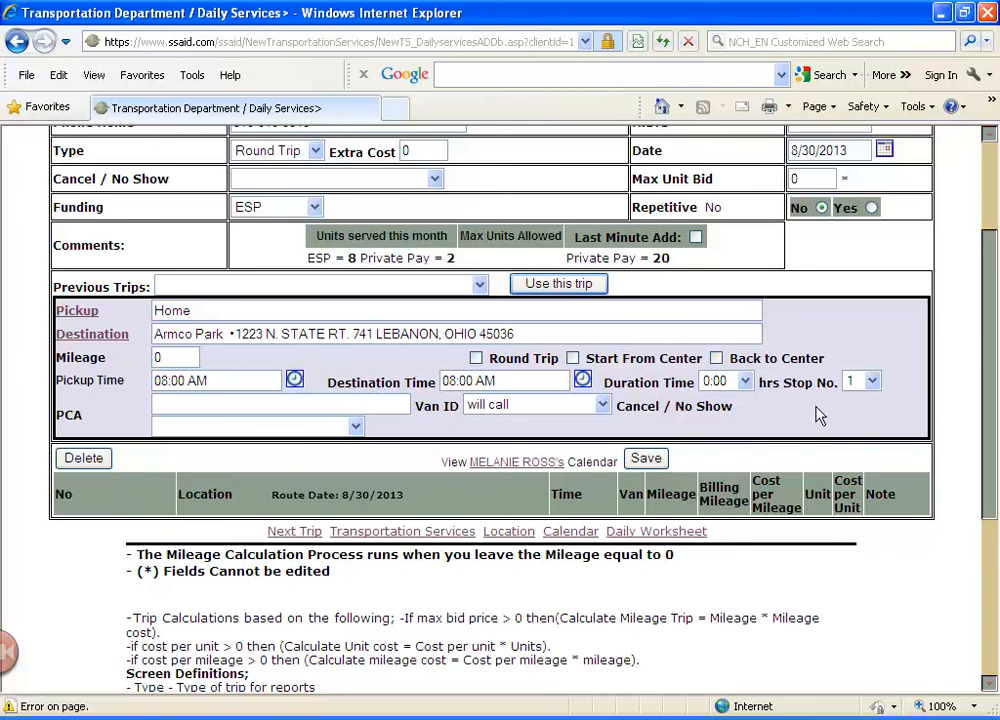
left_click(644, 459)
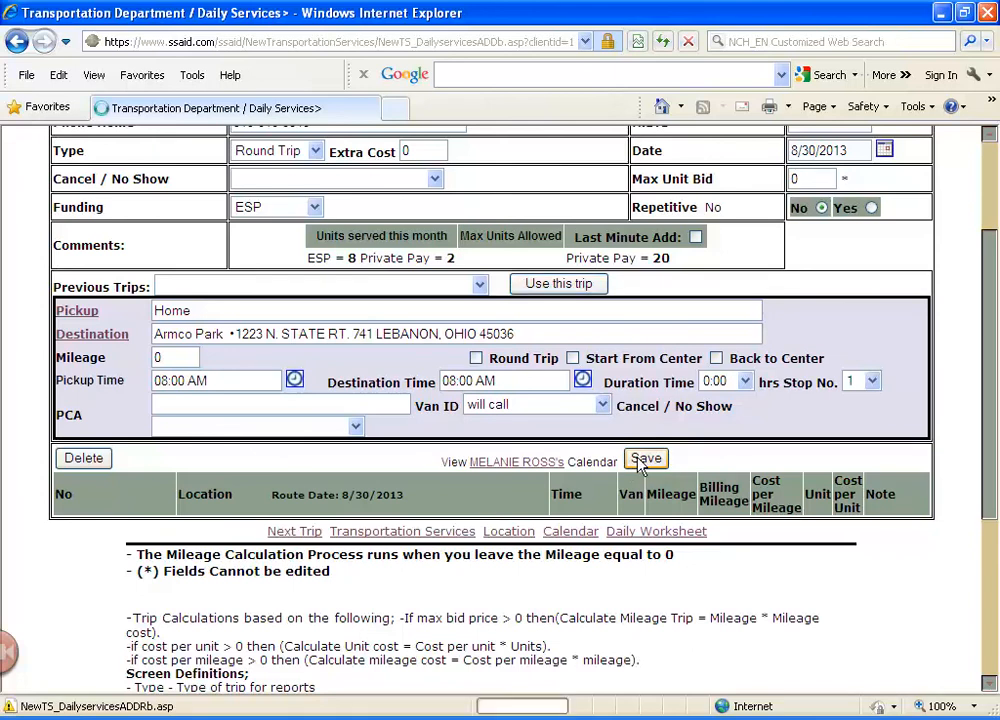
Check the saved leg's mileage map, close it, and review the calculation notes, screen definitions and color legend
scroll(282, 511, "down", 3)
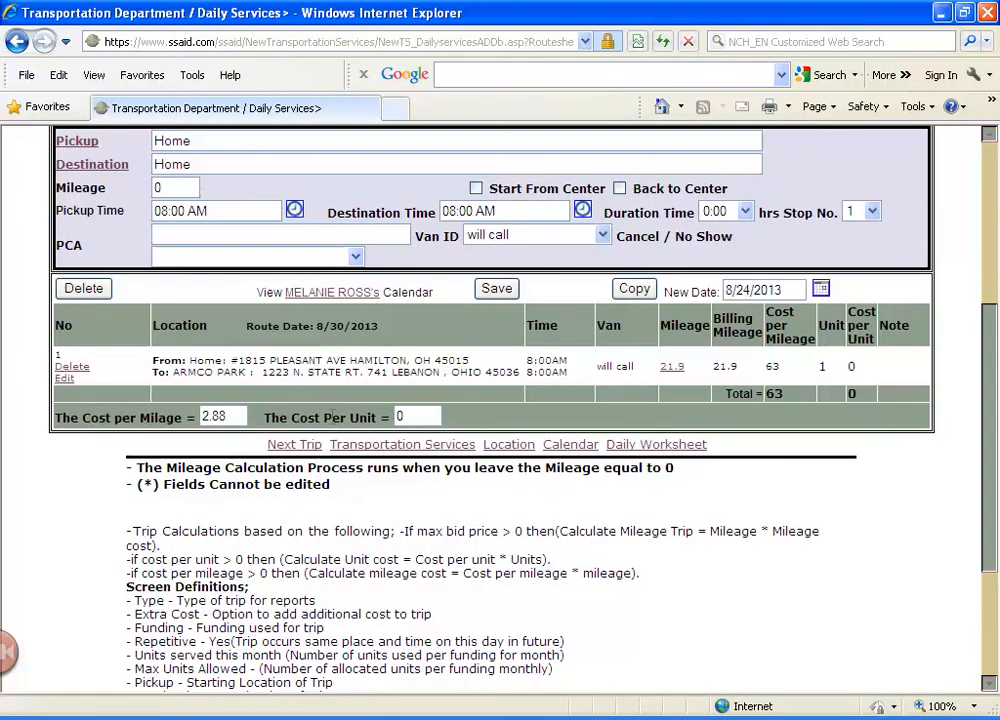
left_click(674, 368)
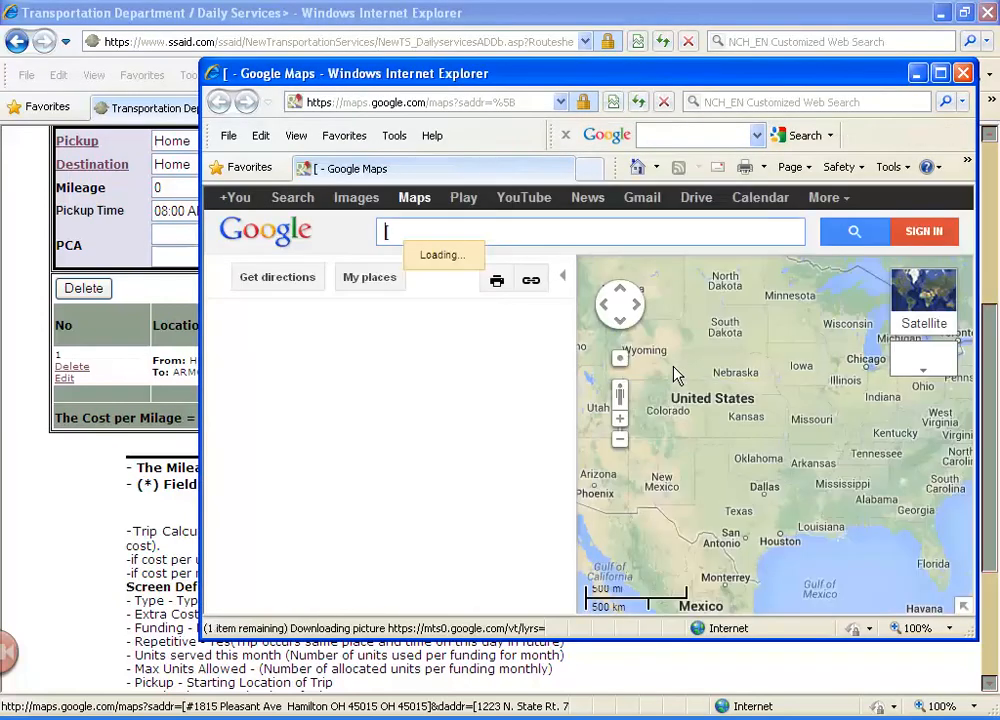
left_click(963, 73)
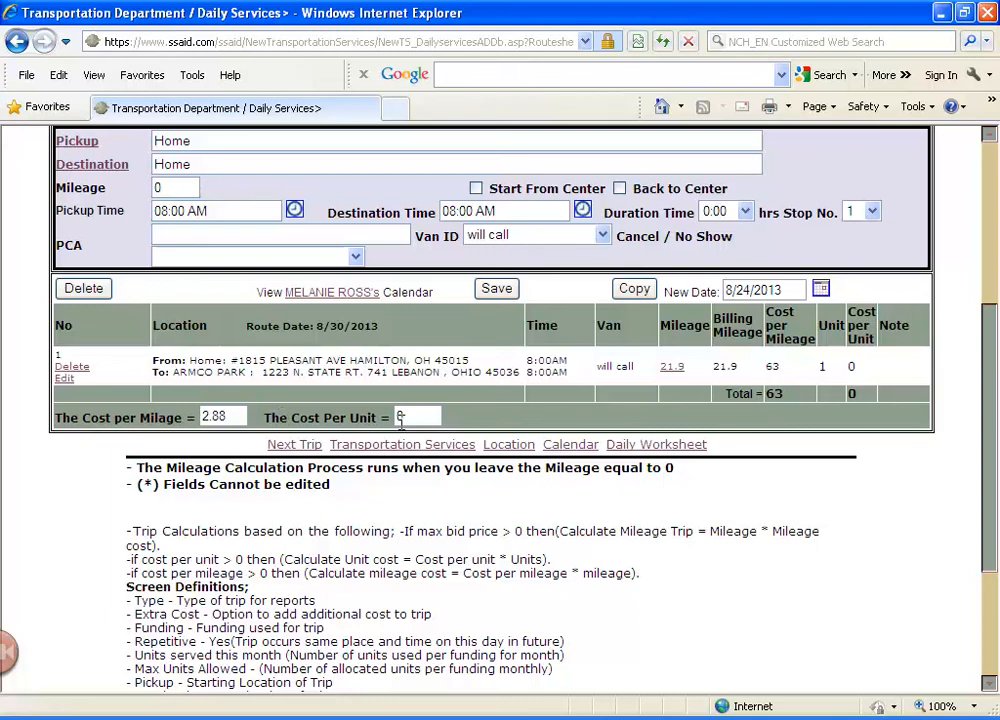
scroll(58, 515, "down", 3)
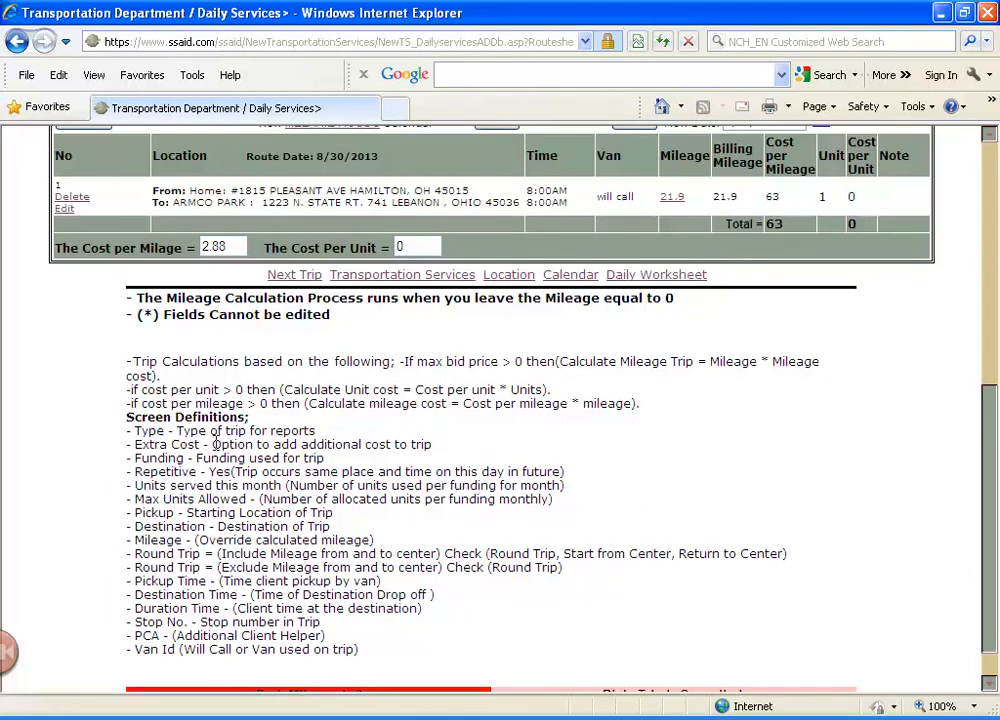
scroll(200, 360, "down", 1)
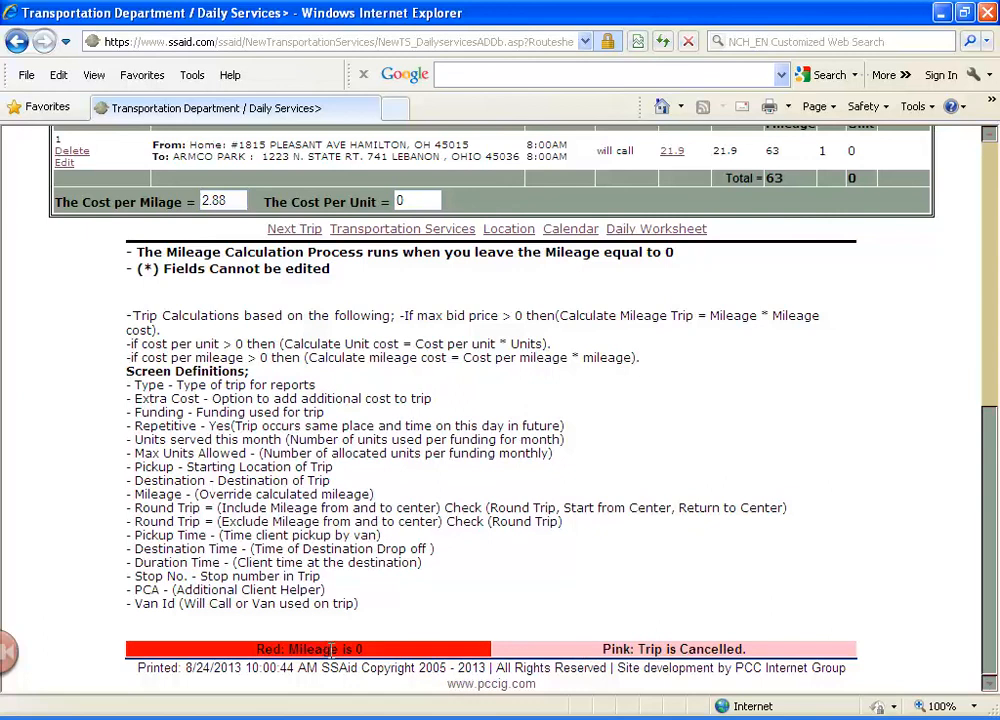
scroll(453, 473, "up", 3)
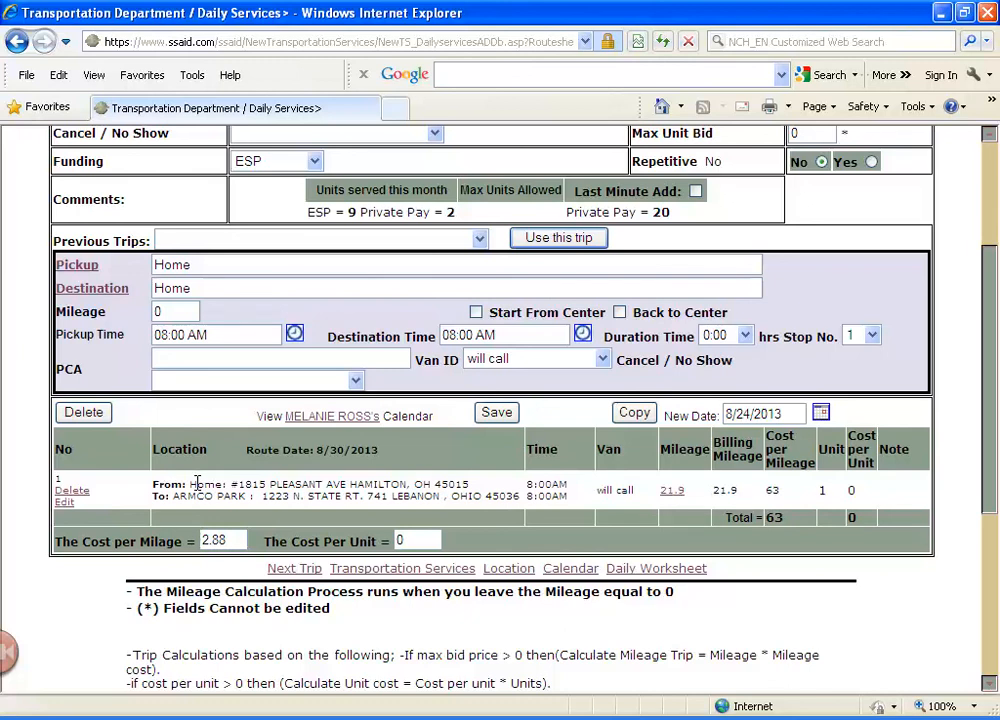
scroll(197, 484, "up", 5)
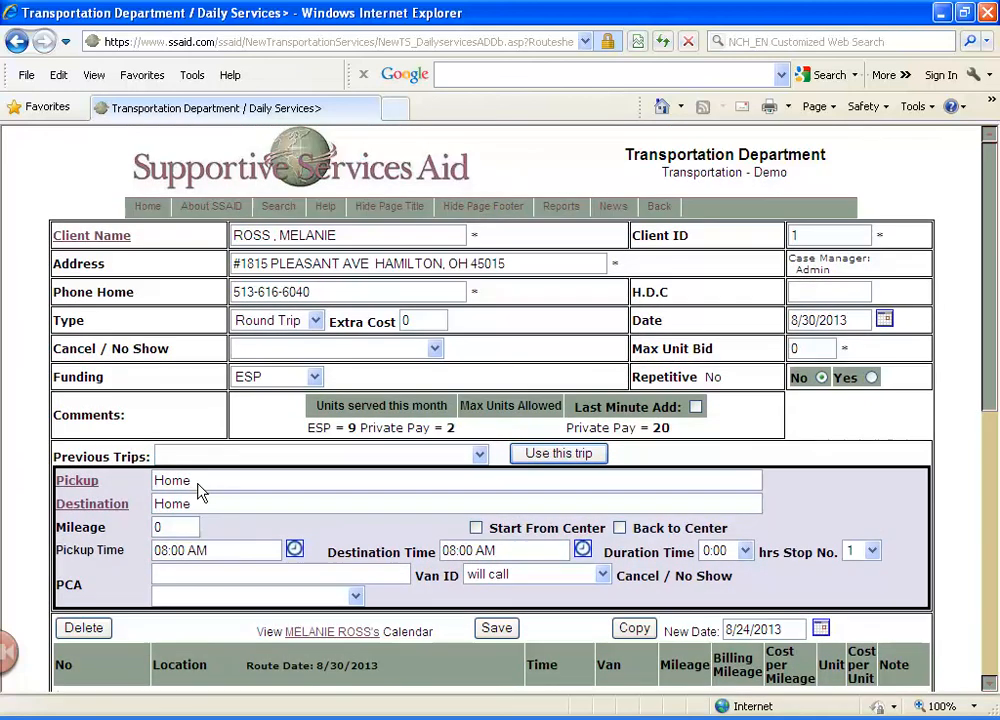
From the home page, display the list of reports available for New Transportation Services
left_click(152, 208)
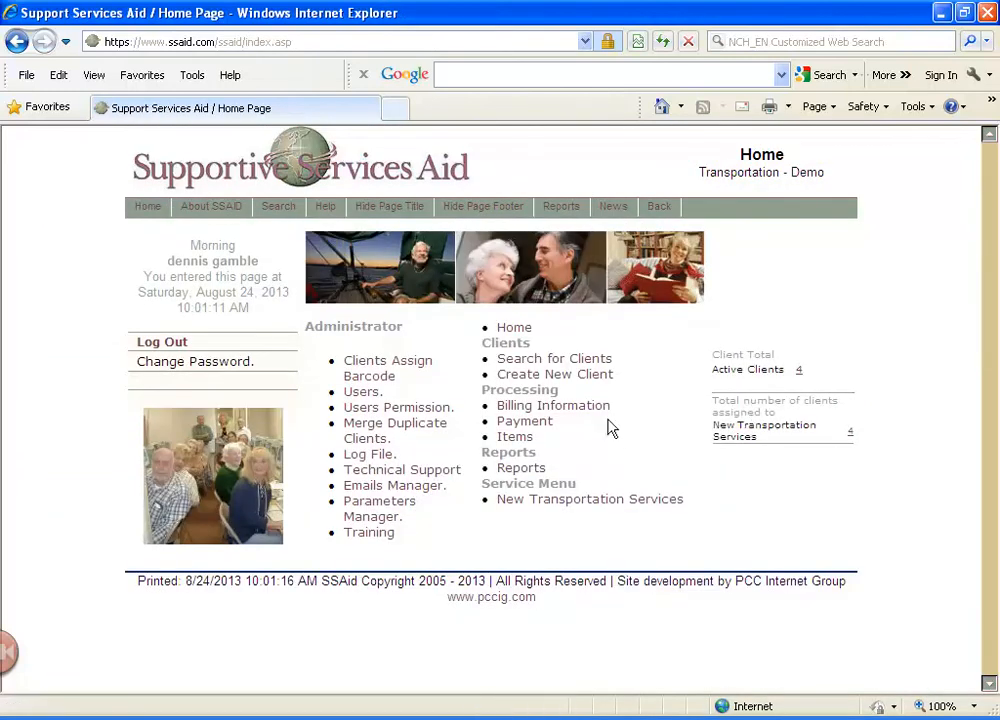
left_click(534, 470)
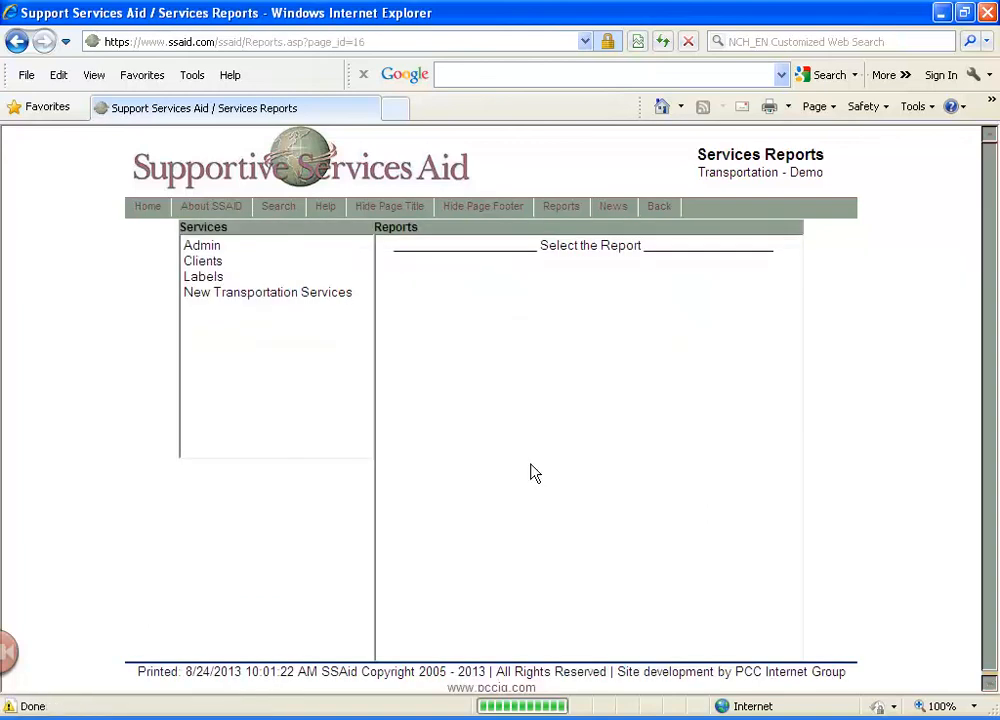
left_click(238, 293)
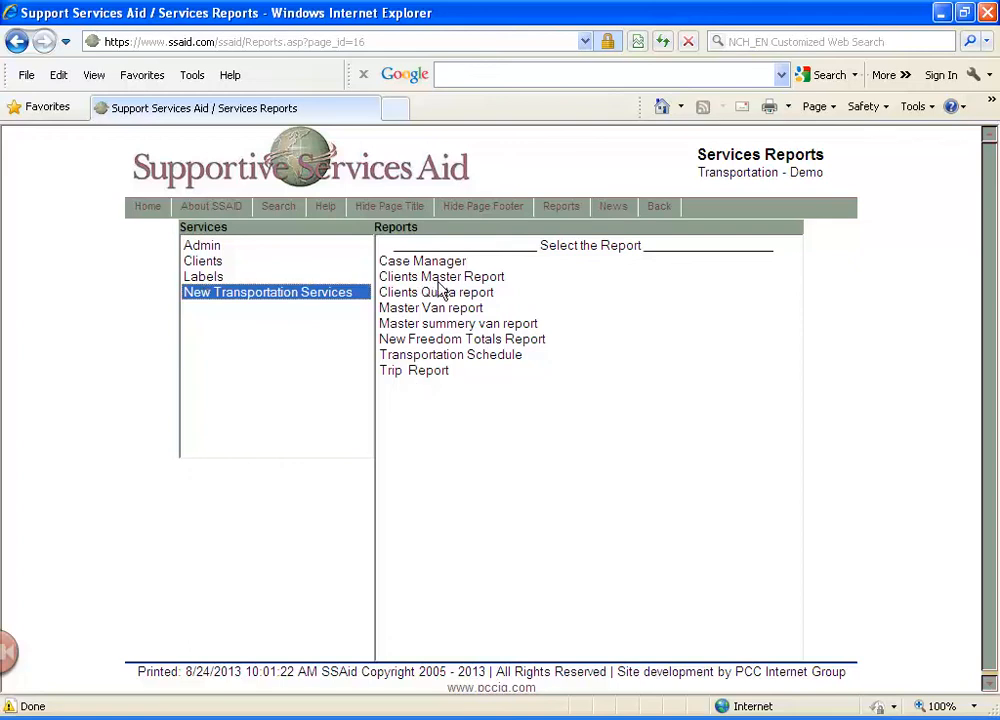
Run the New Transportation billing report for all funding from 8/2/2013 to 8/24/2013 and review the client and overall totals
left_click(148, 214)
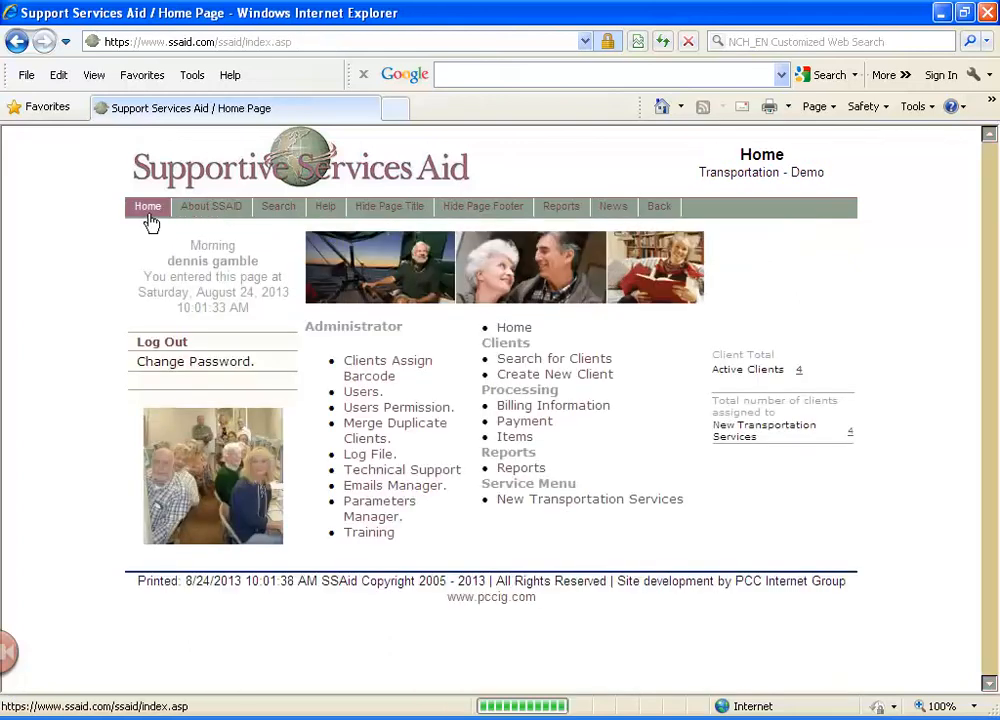
left_click(577, 406)
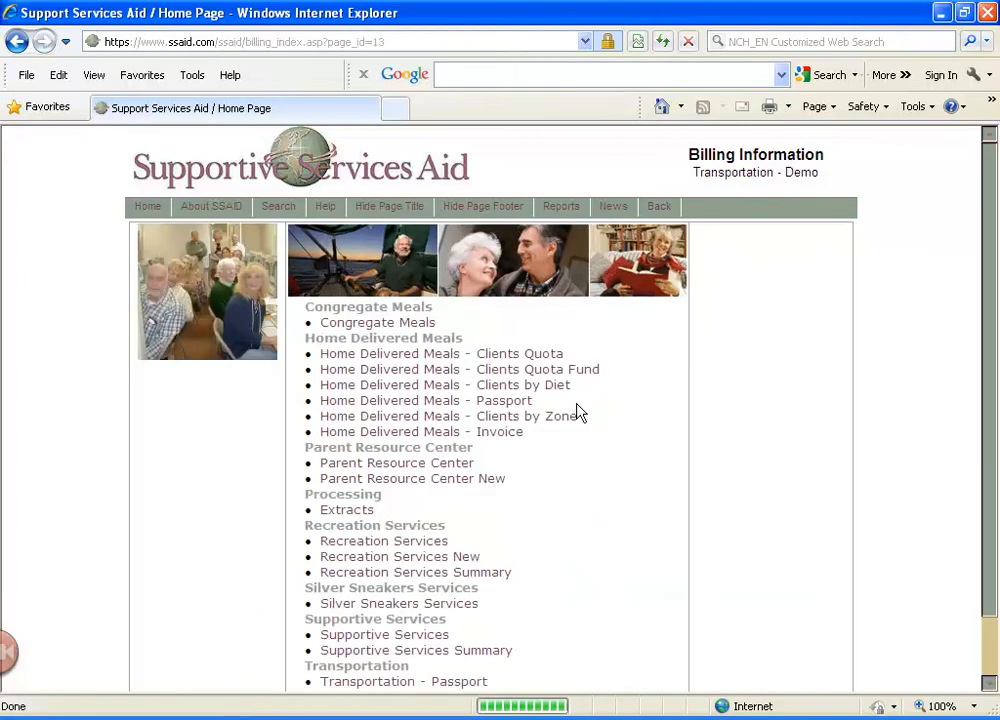
scroll(475, 555, "down", 2)
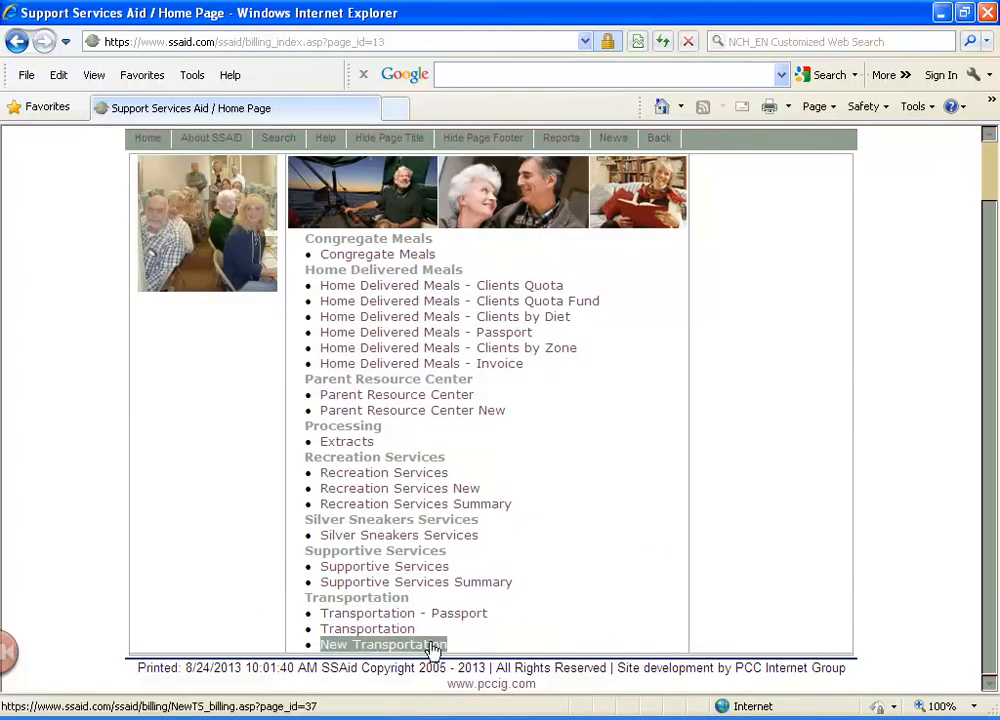
left_click(424, 645)
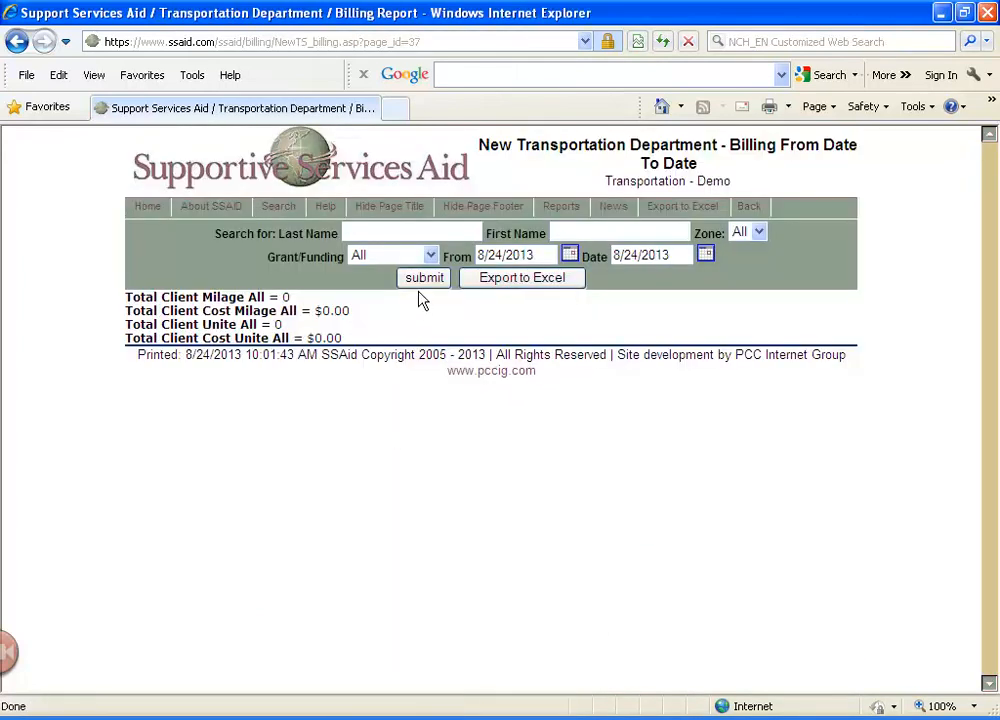
left_click(497, 255)
key("Delete")
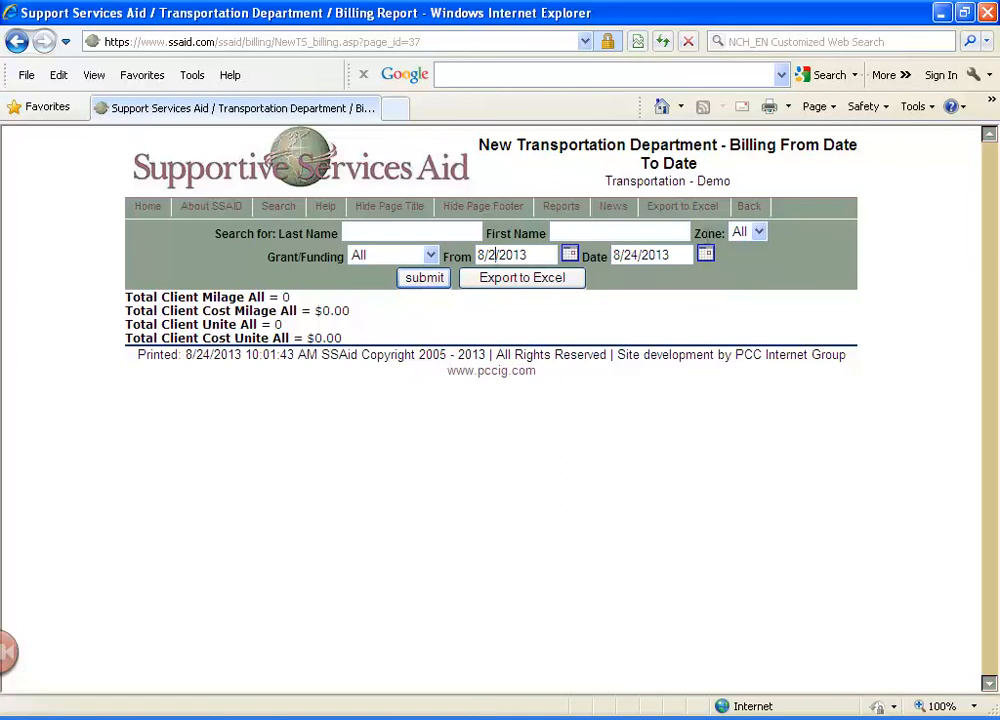
left_click(433, 283)
left_click(428, 280)
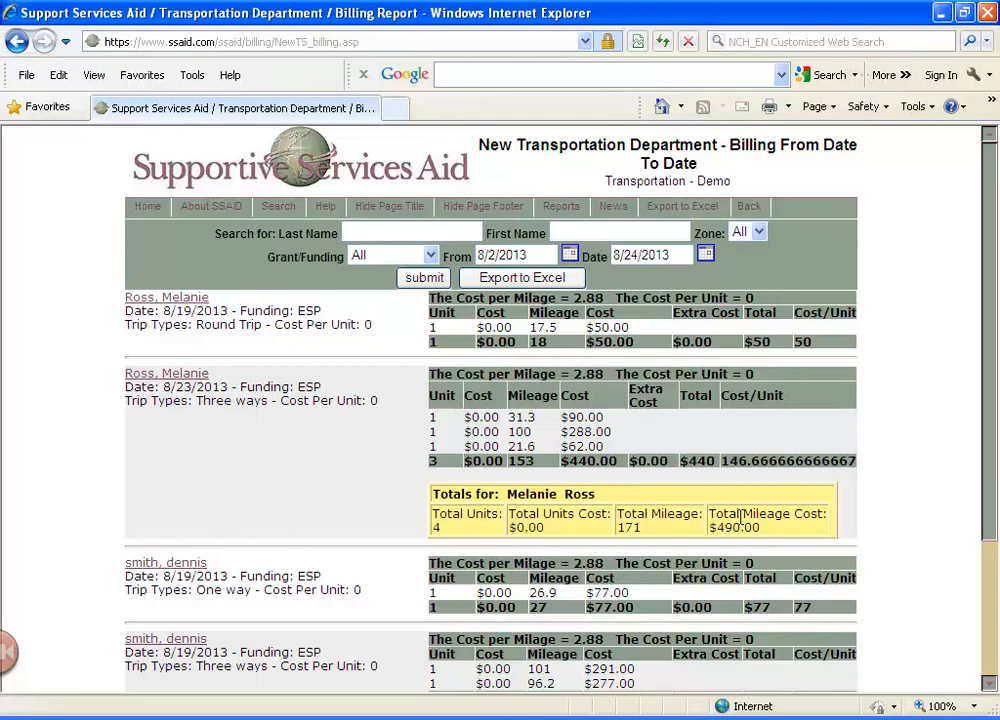
scroll(740, 518, "down", 3)
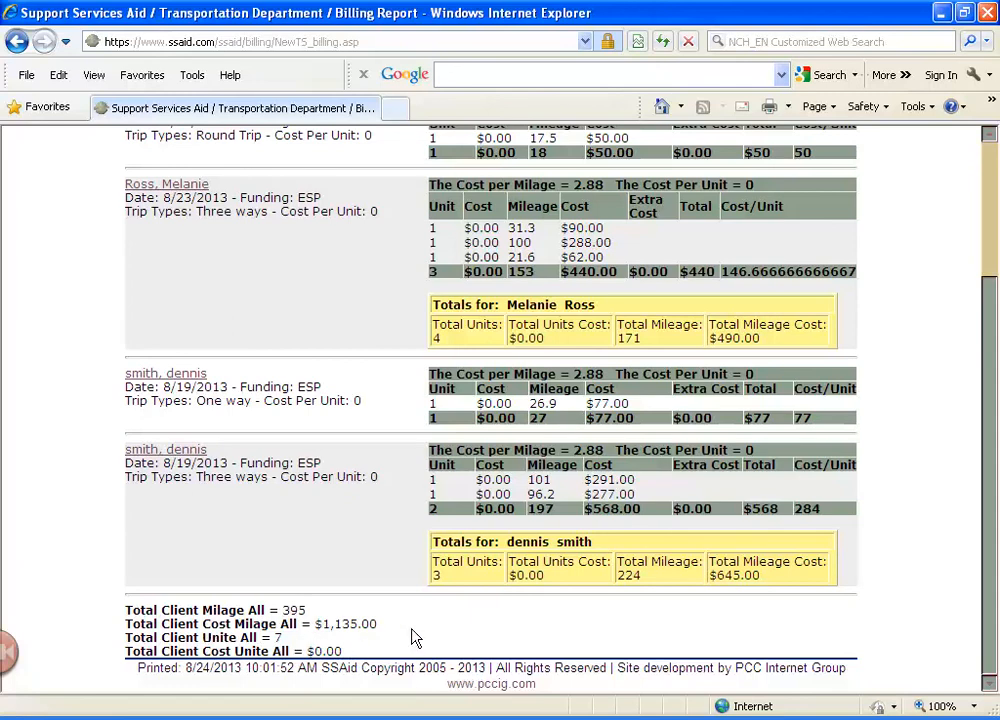
scroll(413, 637, "up", 3)
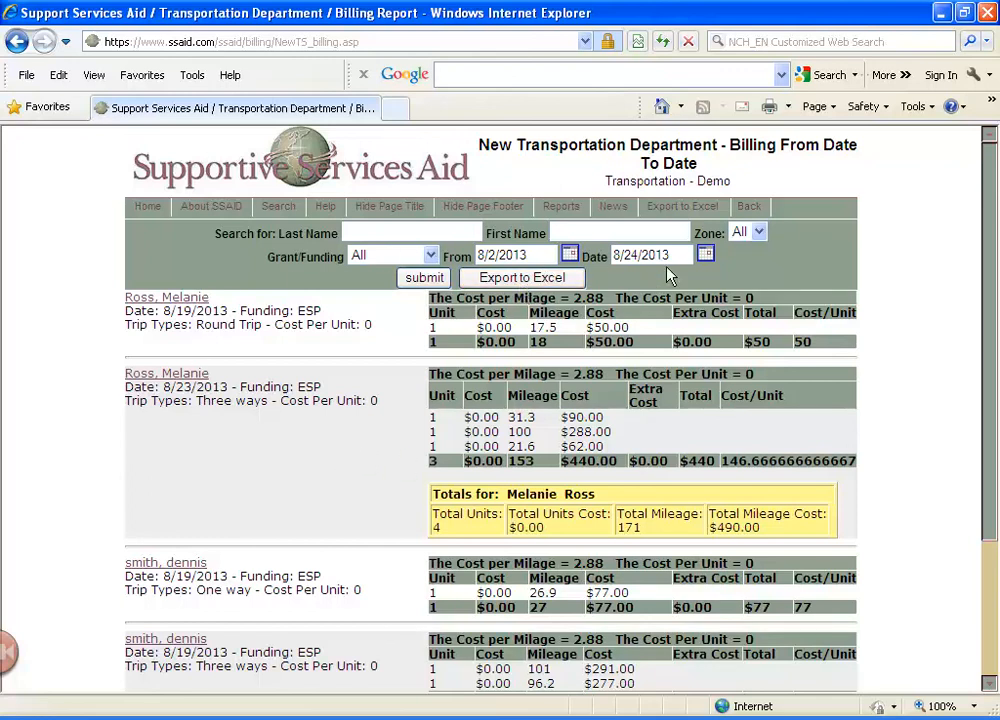
Leave the billing report for the home page and open New Transportation Services
left_click(145, 208)
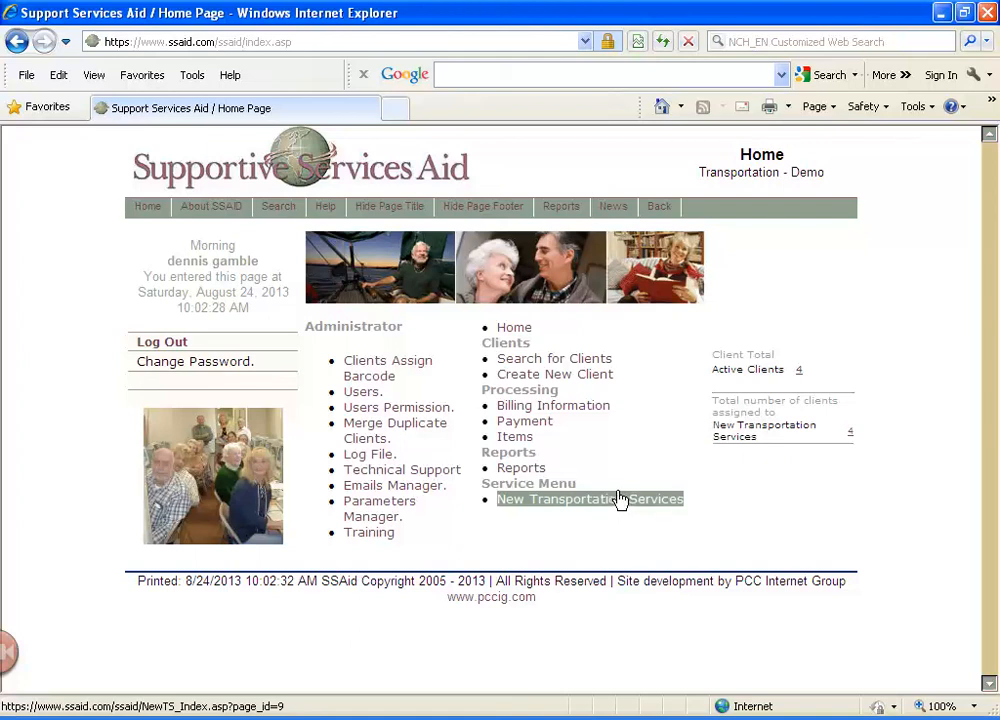
left_click(620, 499)
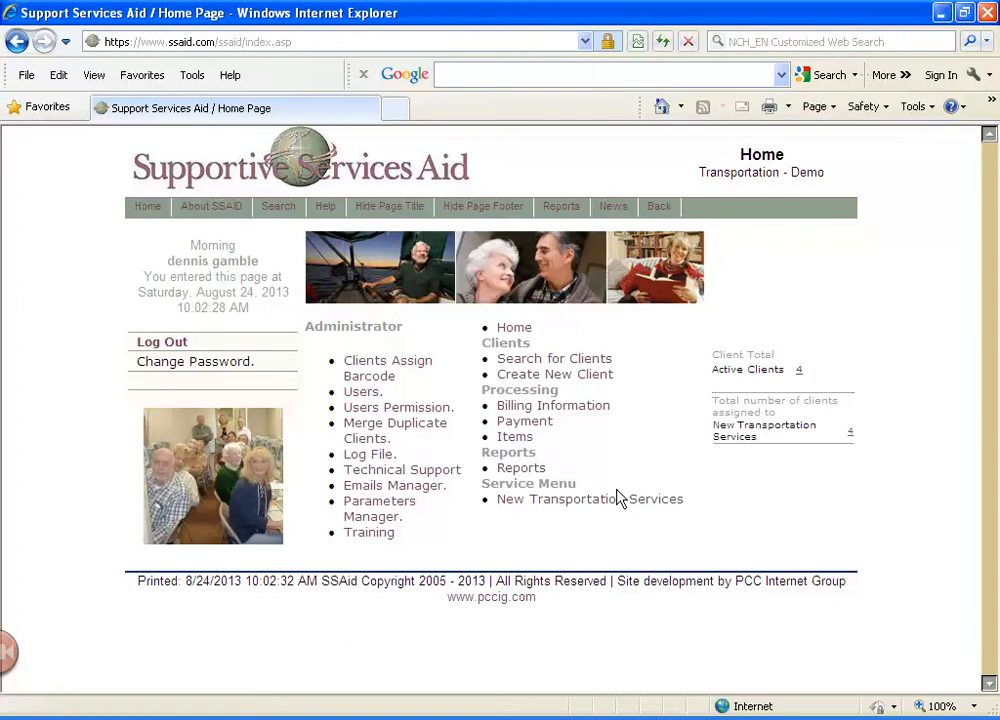